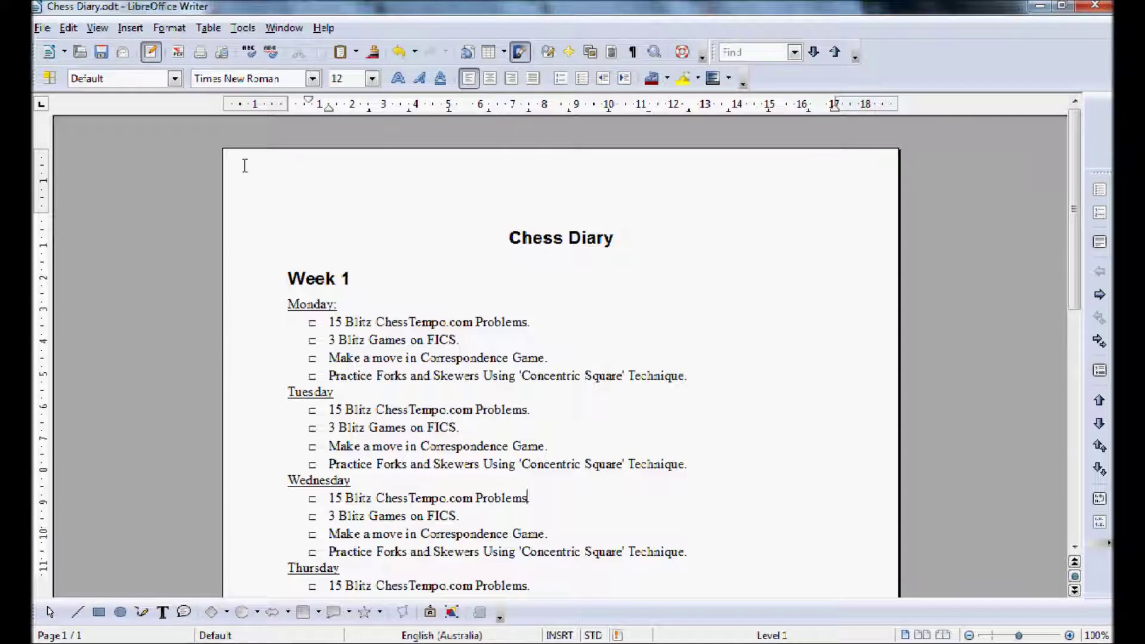
Leave the finished Chess Diary example and switch to the blank Untitled 1 document
left_click_drag(242, 163, 568, 332)
left_click(601, 537)
left_click(321, 598)
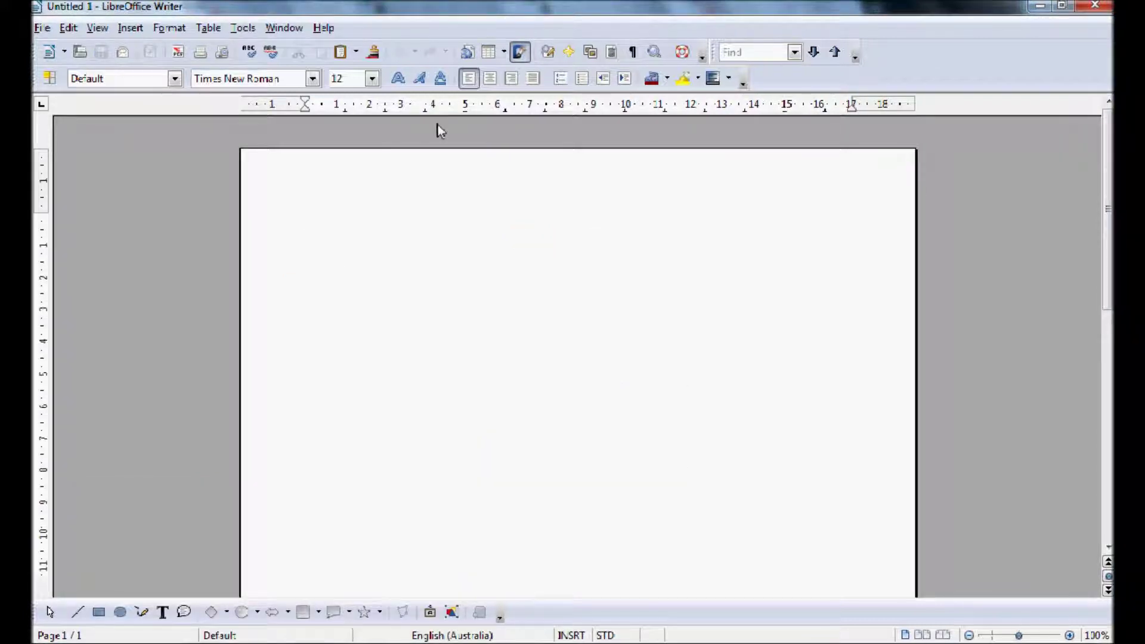
Type a centred, bold Arial title reading 'Chess Diary'
key("ctrl+e")
key("ctrl+b")
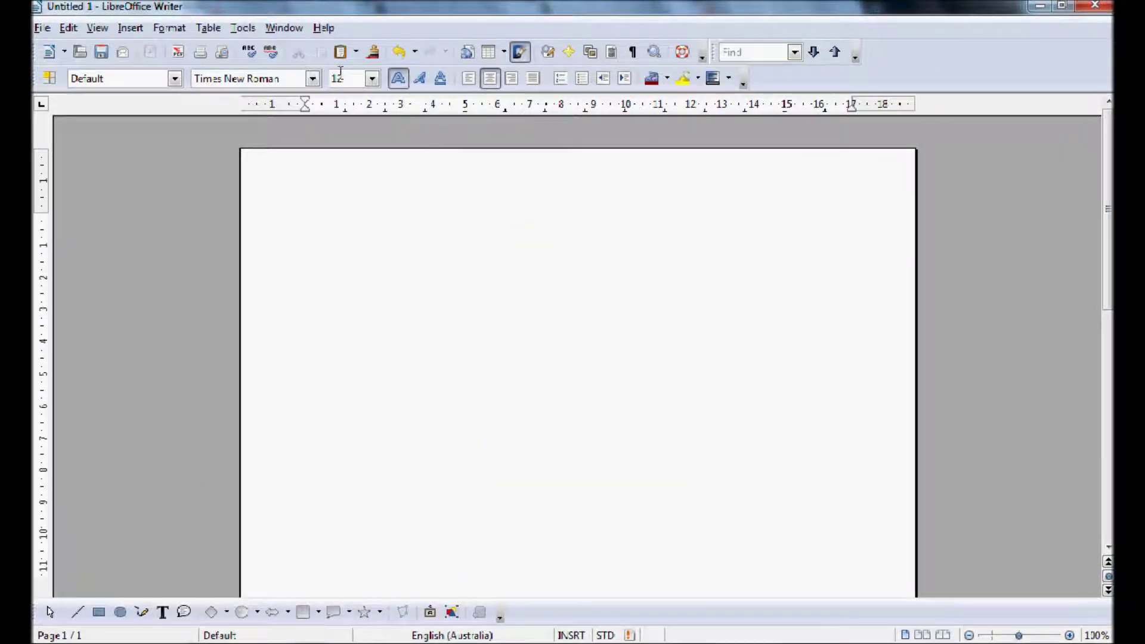
scroll(340, 77, "up", 3)
left_click(277, 80)
type("Ar")
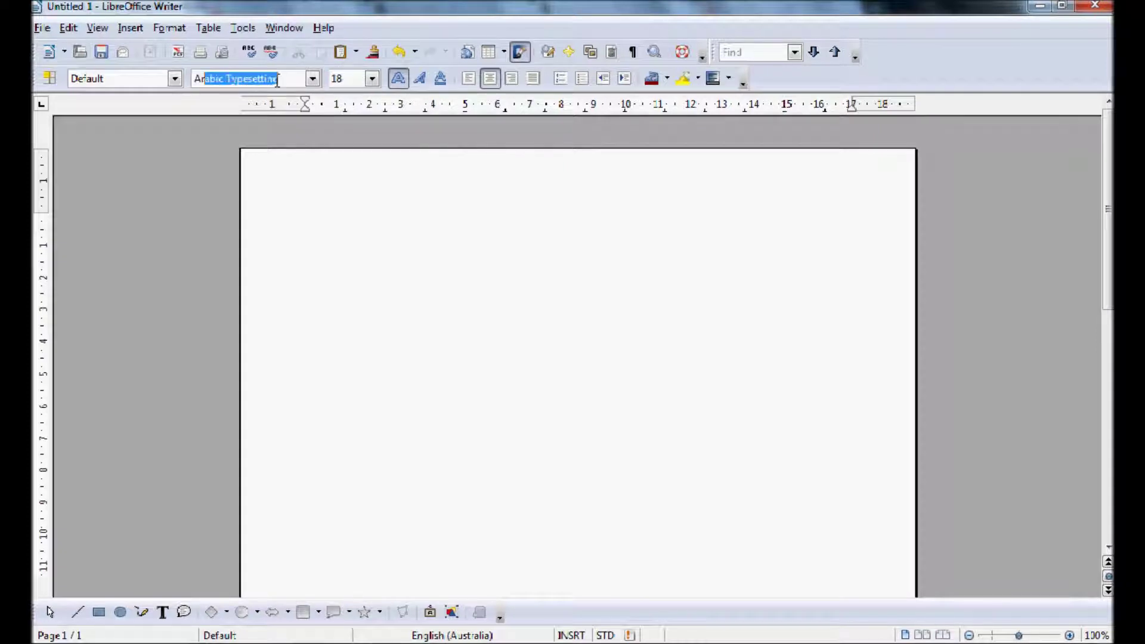
key("BackSpace")
key("BackSpace")
key("Escape")
type("Ches")
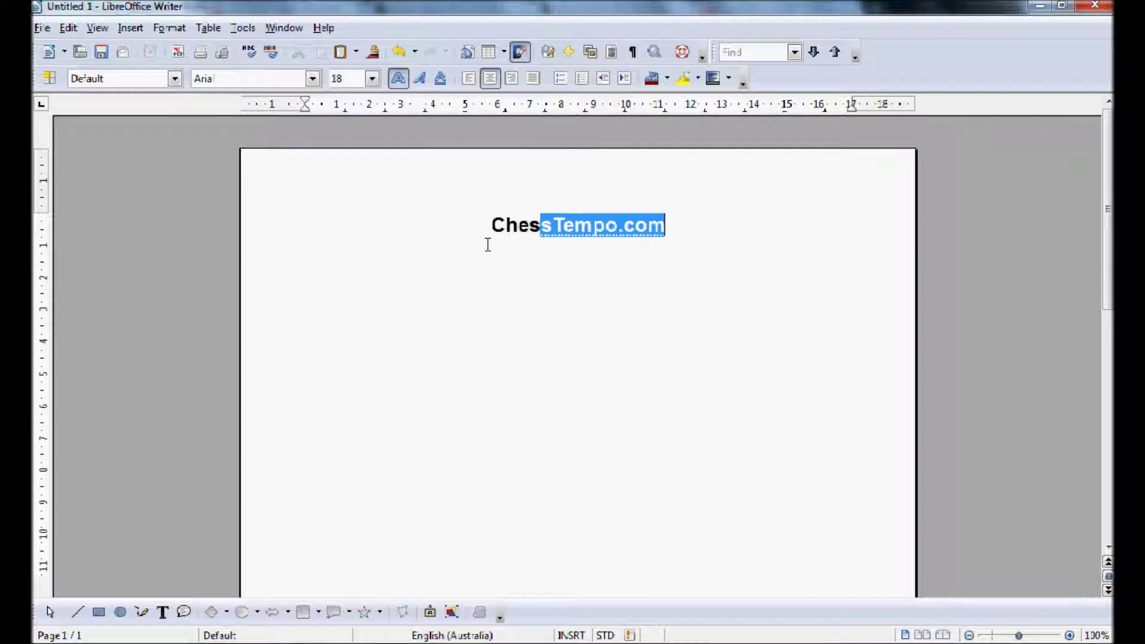
key("BackSpace")
type("s Diry")
key("BackSpace")
key("BackSpace")
key("BackSpace")
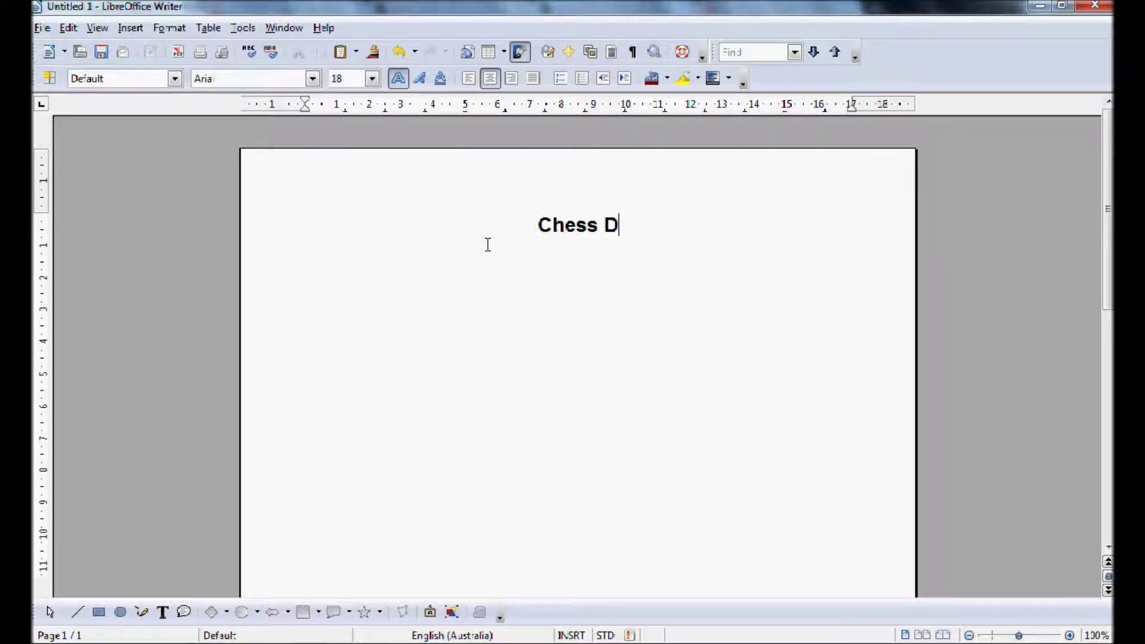
type("iary")
key("Return")
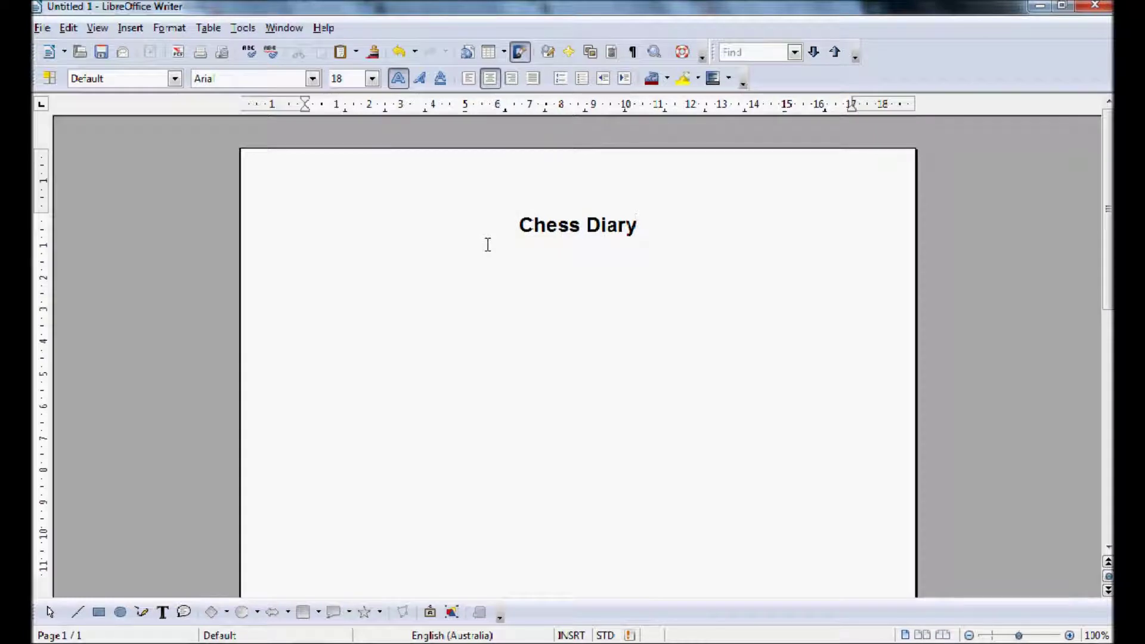
Add a left-aligned 'Week 1' heading on the line below the title
key("ctrl+l")
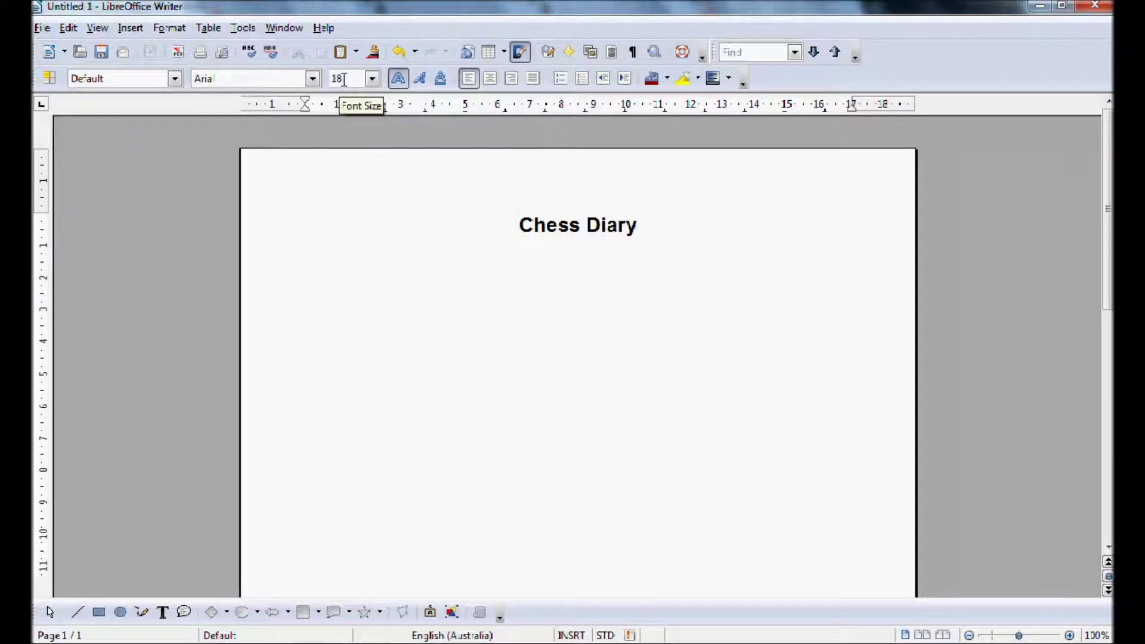
scroll(344, 79, "down", 1)
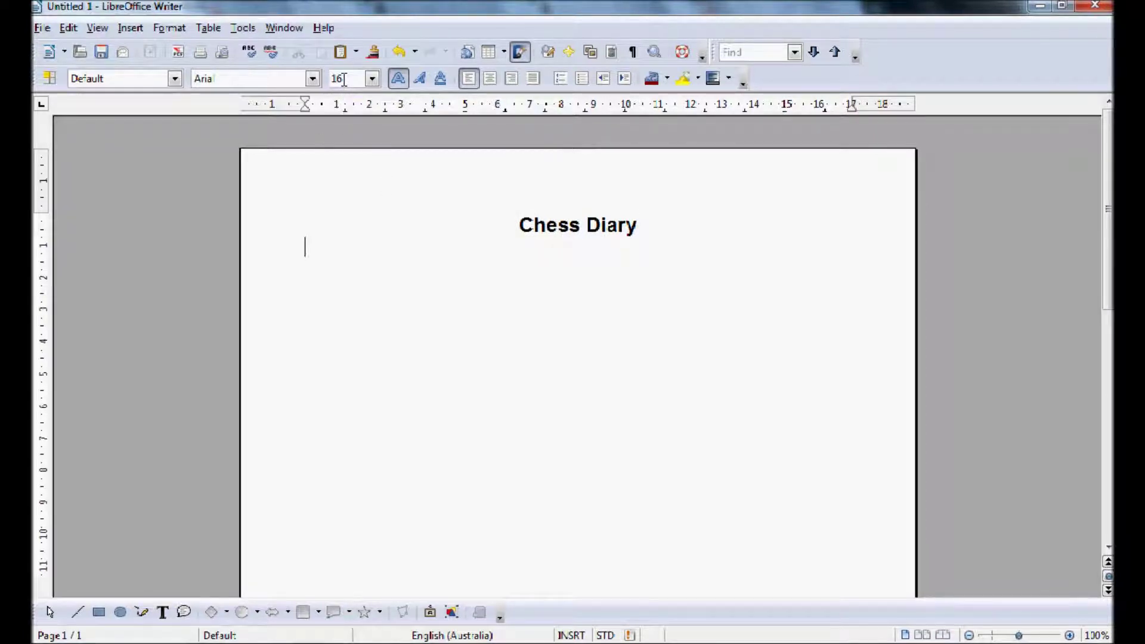
type("Week 1")
key("Return")
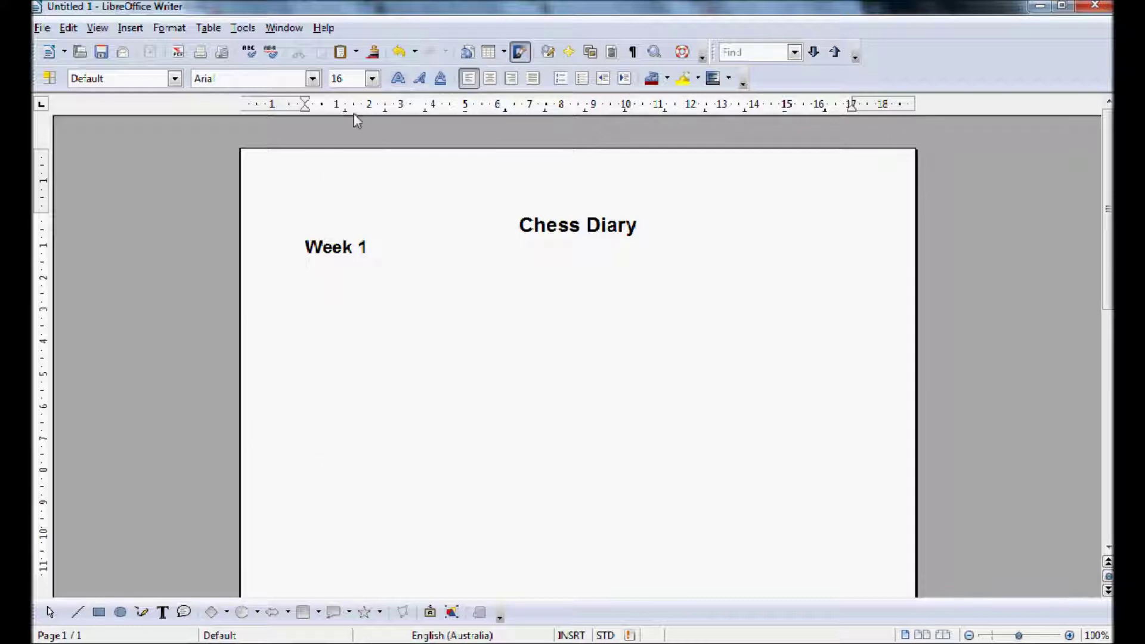
Switch the text to Calibri 12 with underlining on for the day labels
left_click(338, 79)
type("12")
key("Return")
double_click(274, 78)
type("Calibri")
key("Return")
type("s")
key("BackSpace")
key("ctrl+u")
Type the day labels 'Monday:', 'Tuesday:' and 'Wednesday:' on separate lines
type("Mon")
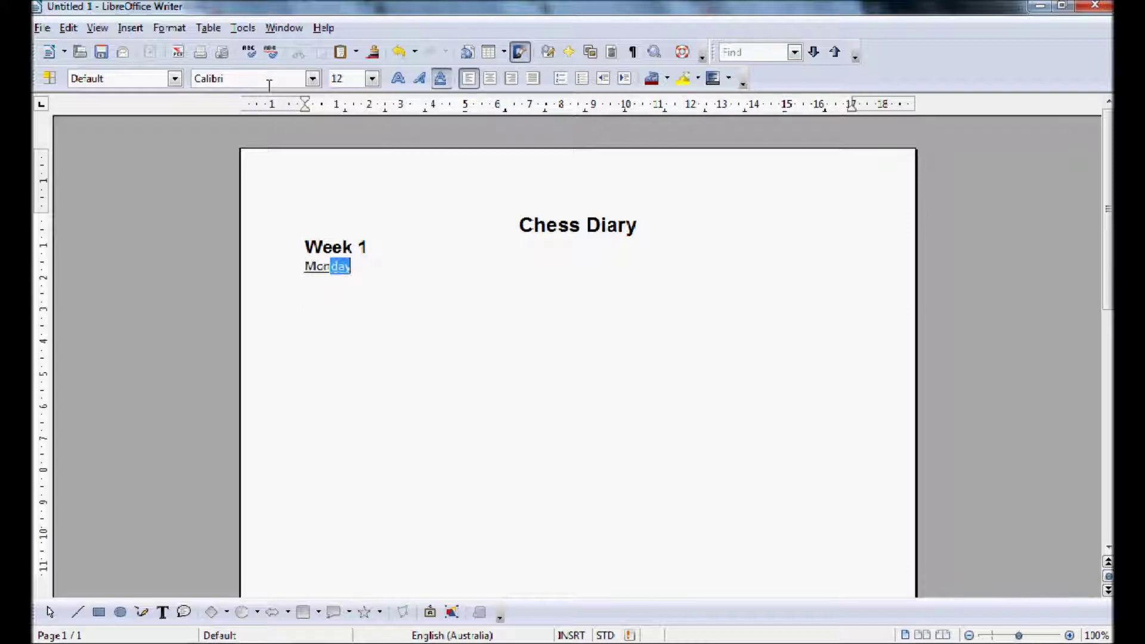
key("Return")
type(":")
key("Return")
type("Tue")
key("Return")
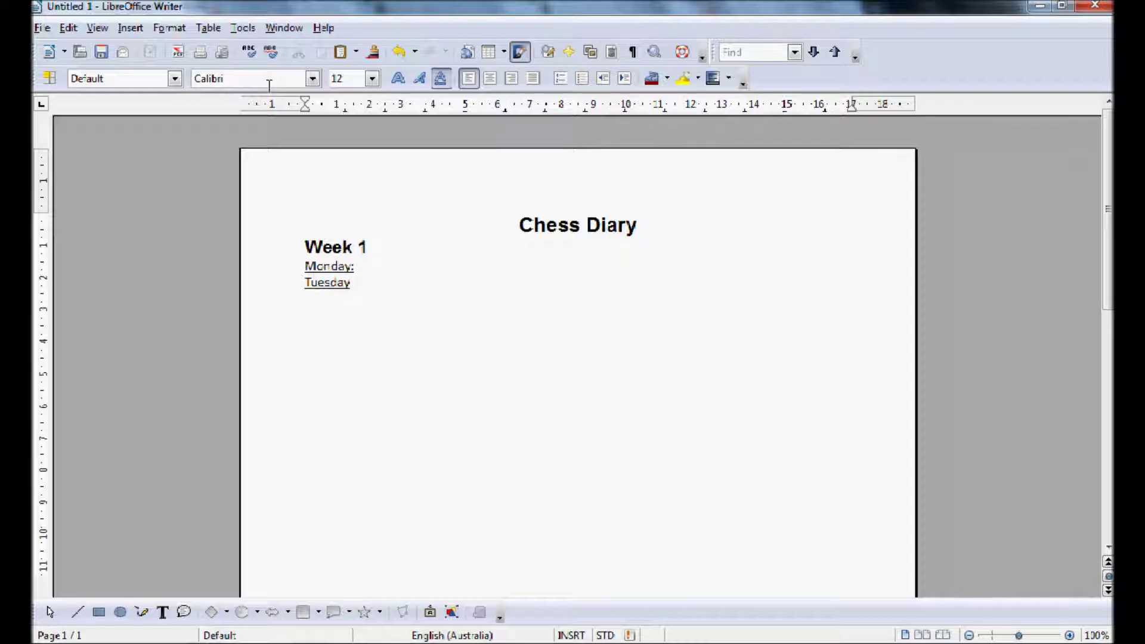
type(":")
key("Return")
type("Wed")
key("Return")
type(":")
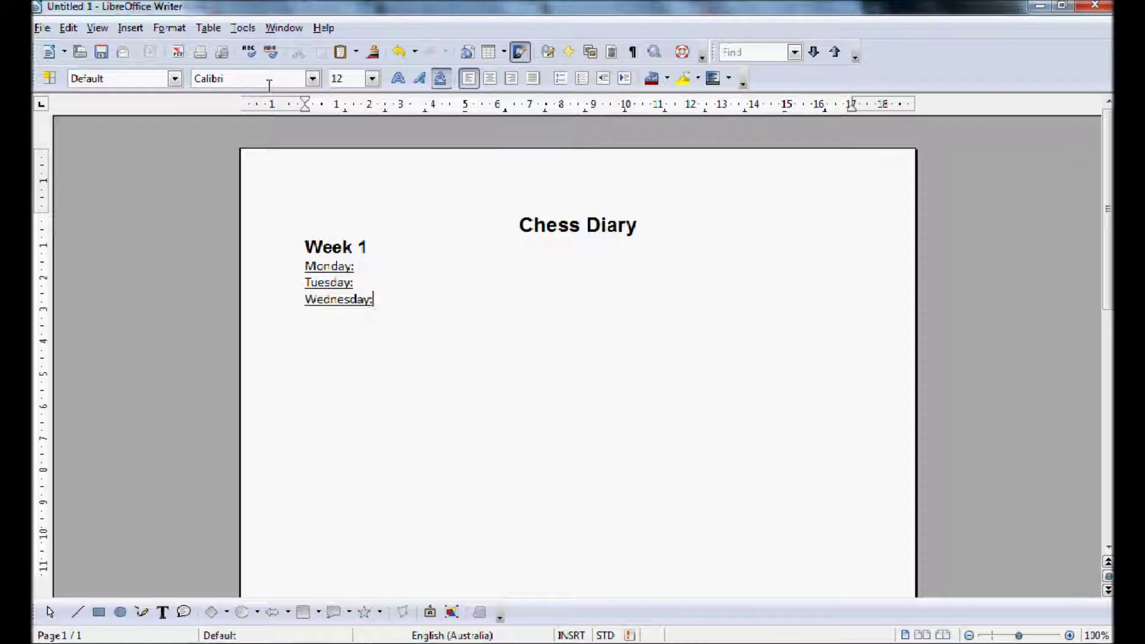
key("Return")
Add the labels 'Thursday:' through 'Sunday:', one per line
type("Thur")
key("Return")
type(":")
key("Return")
type("Fri")
key("Return")
type(":")
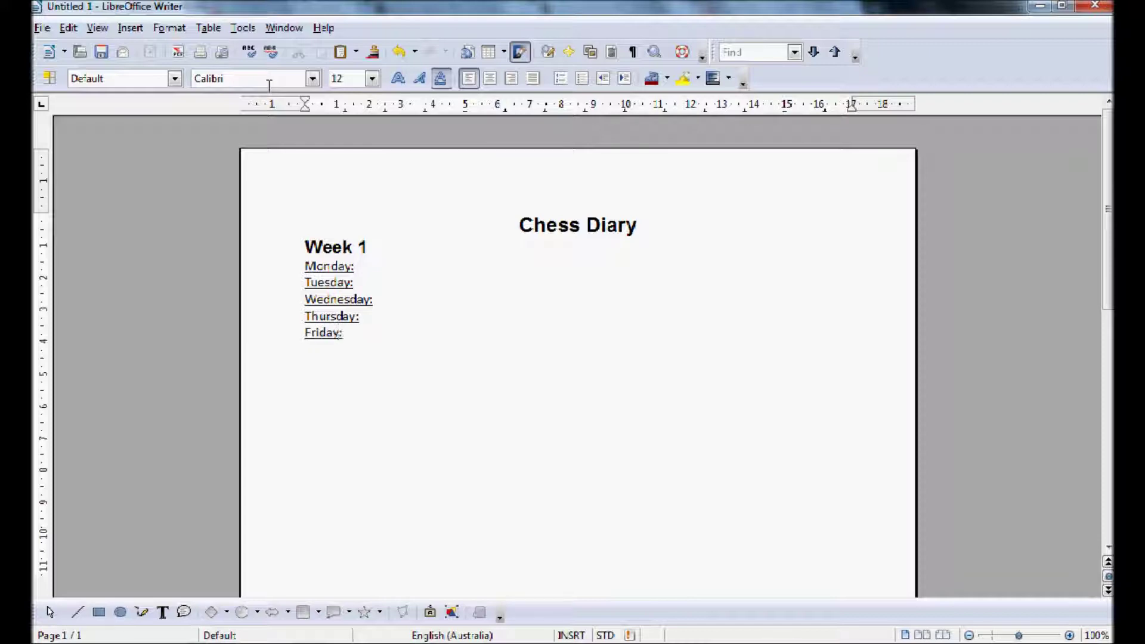
key("Return")
type("Sat")
key("Escape")
key("Return")
key("BackSpace")
type("u")
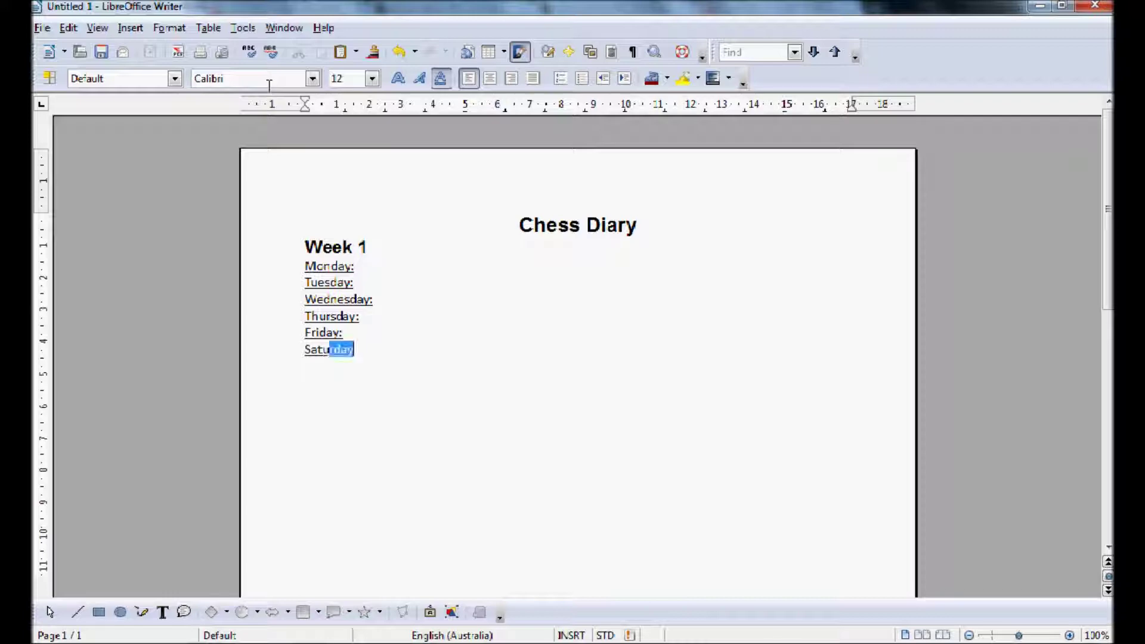
key("Return")
type(":")
key("Return")
type("Sund")
key("Return")
type(":")
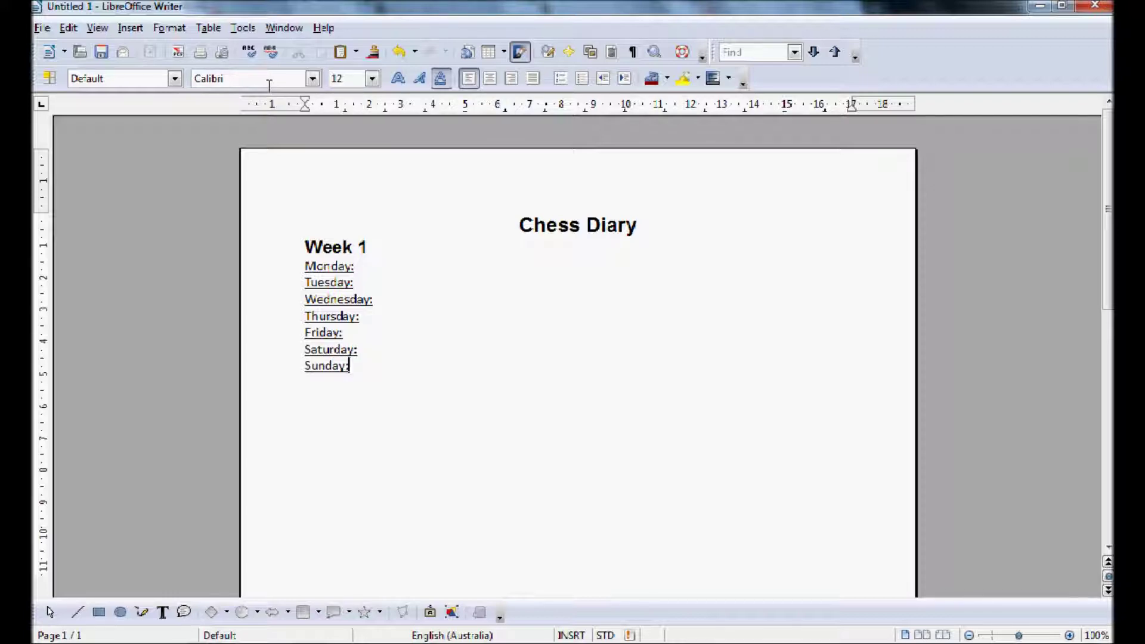
Insert an empty line after each label from Monday: to Saturday: and bullet the line under Monday
left_click(376, 262)
key("Return")
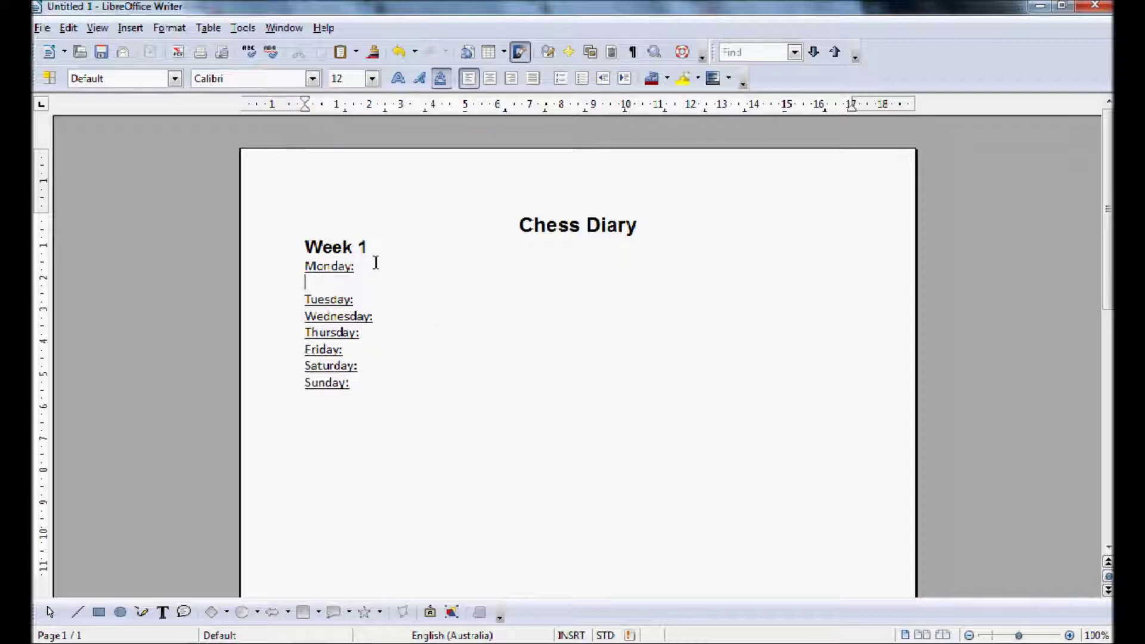
left_click(359, 299)
key("Return")
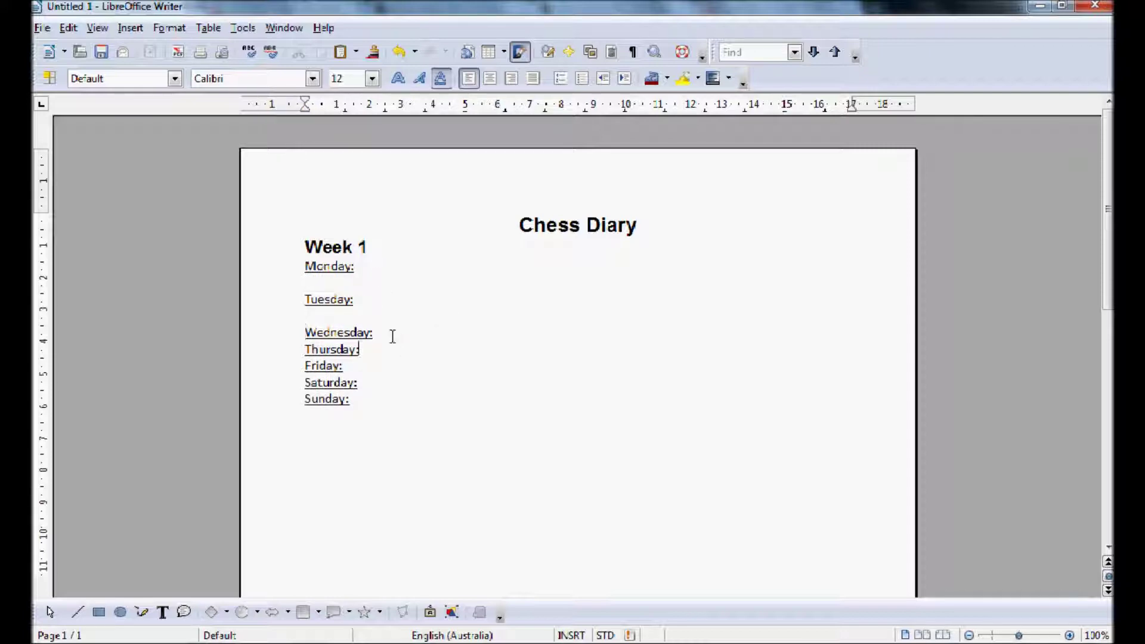
left_click(392, 334)
key("Return")
left_click(367, 368)
key("Return")
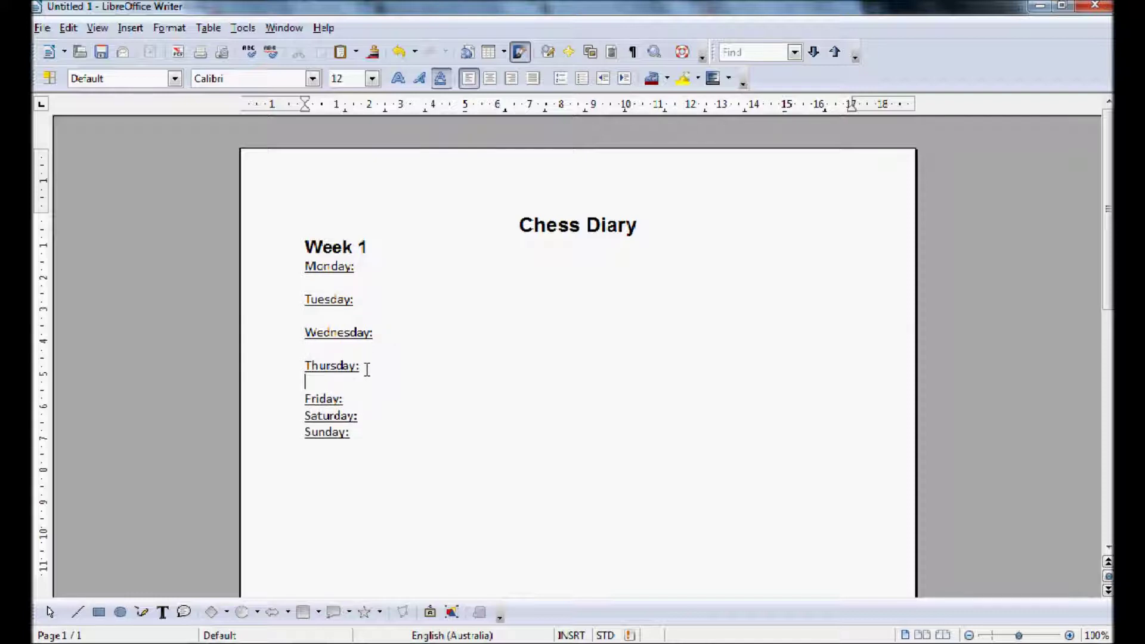
left_click(367, 401)
key("Return")
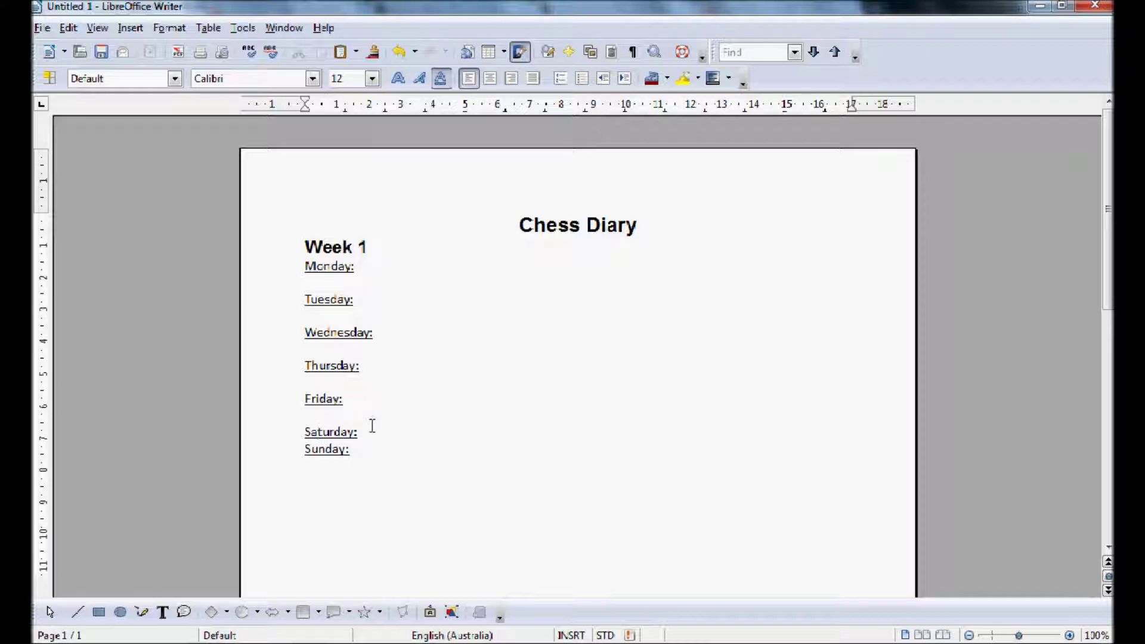
left_click(369, 430)
key("Return")
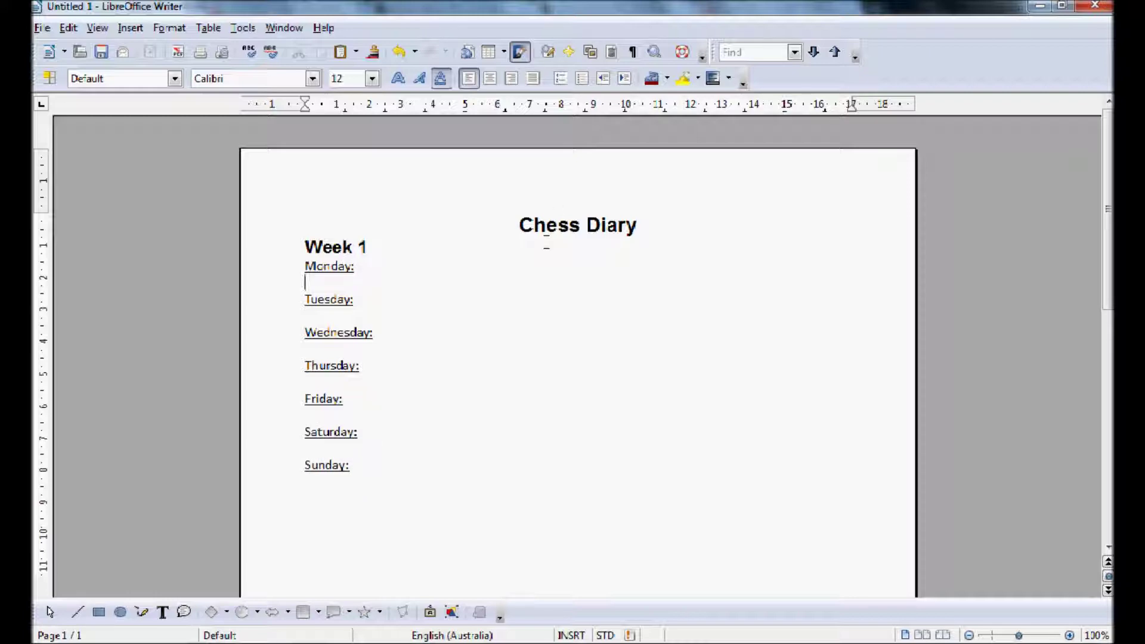
left_click(583, 78)
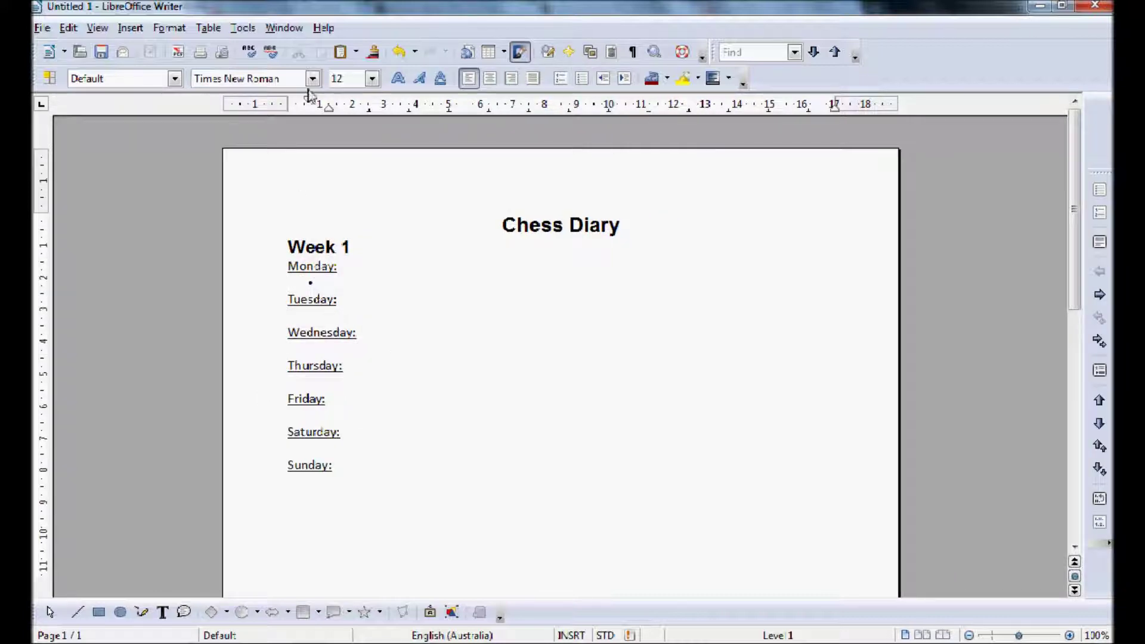
Change Monday's bullet to the hollow square from the Geometric Shapes subset
right_click(310, 284)
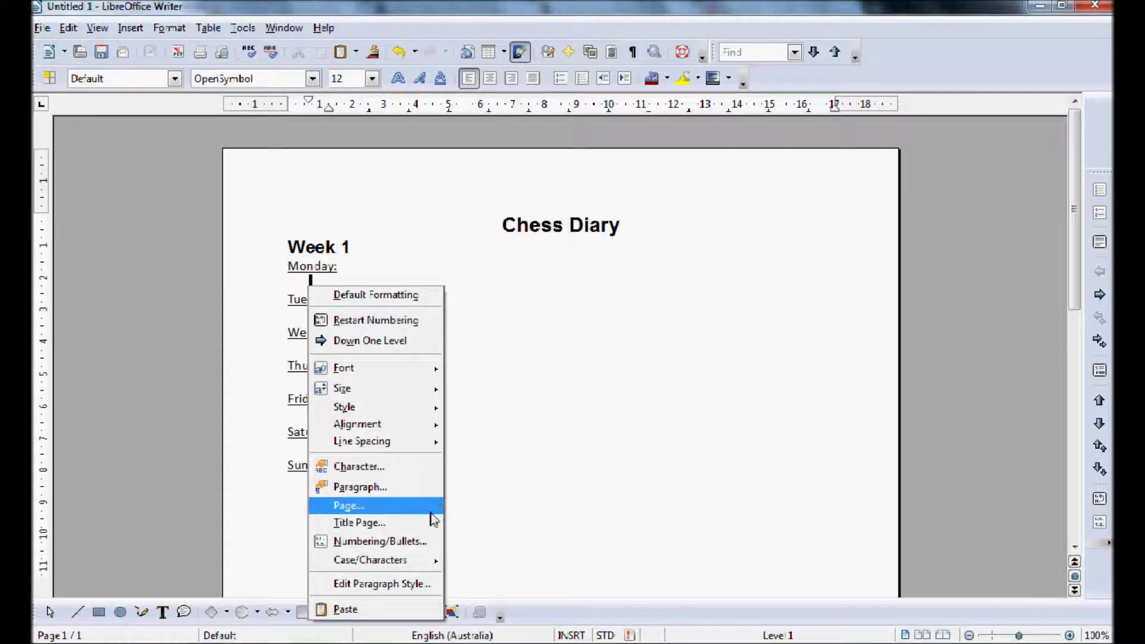
left_click(381, 541)
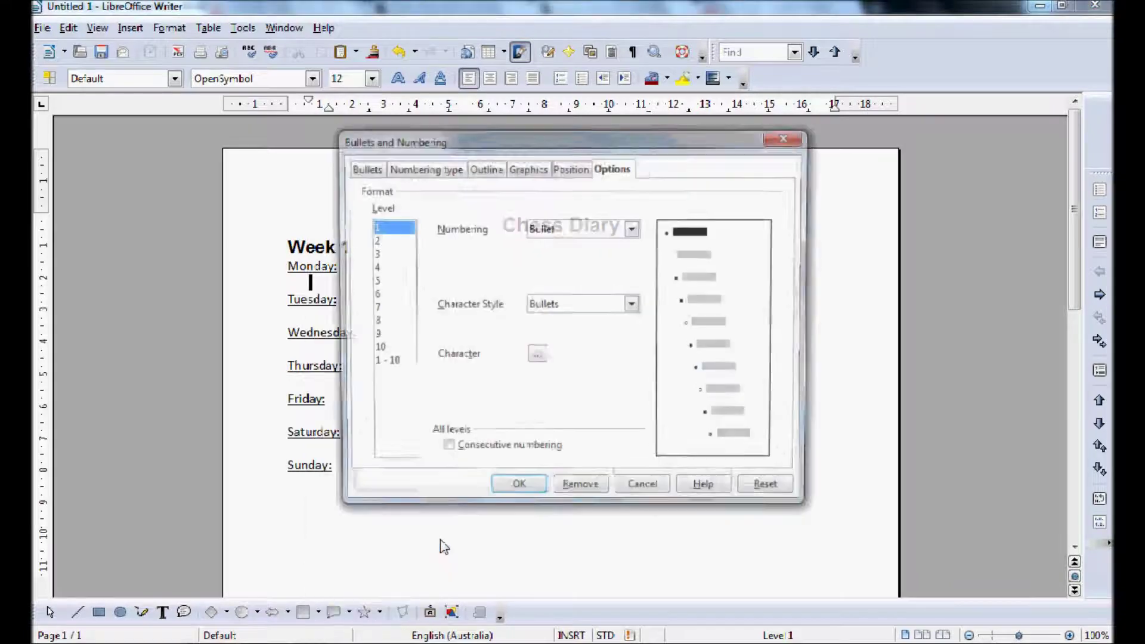
left_click(536, 356)
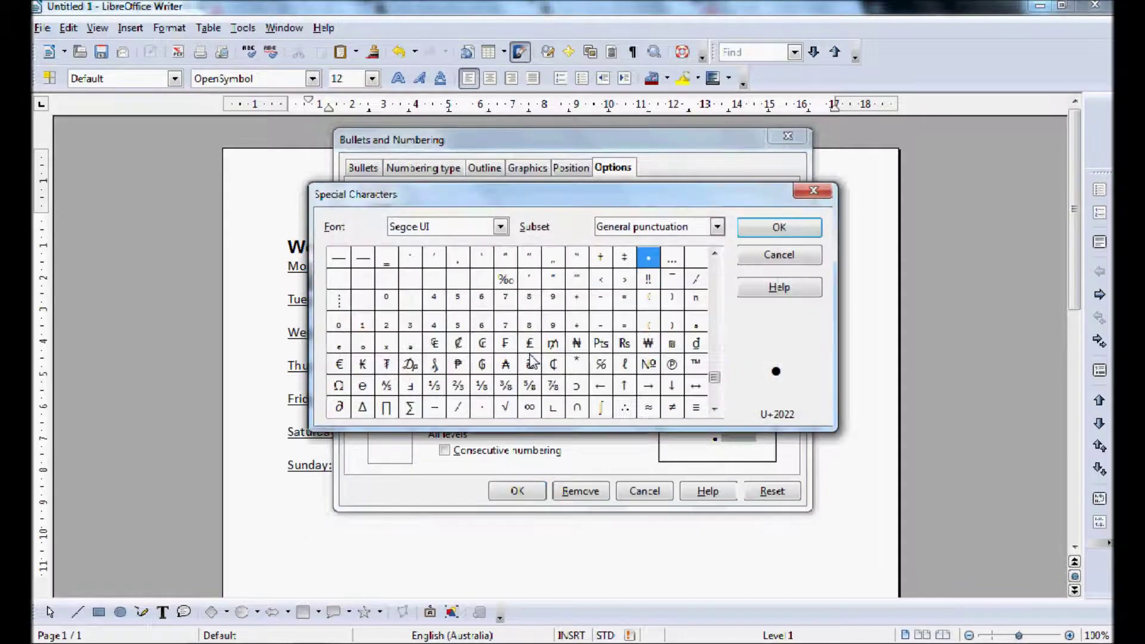
left_click(718, 226)
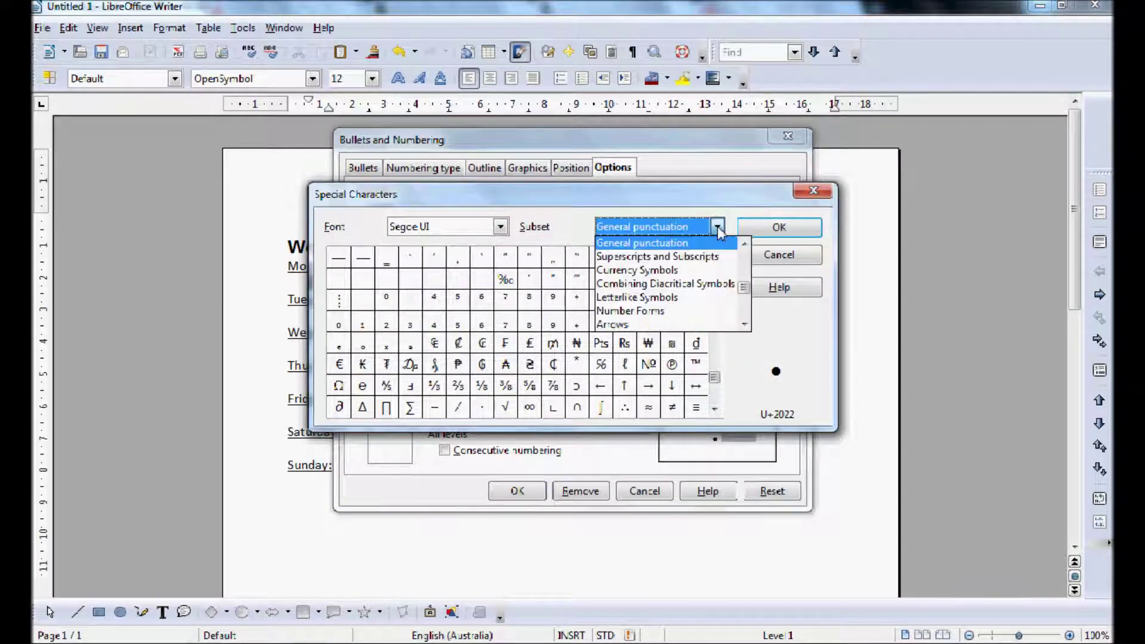
left_click(744, 323)
left_click(744, 324)
left_click(744, 323)
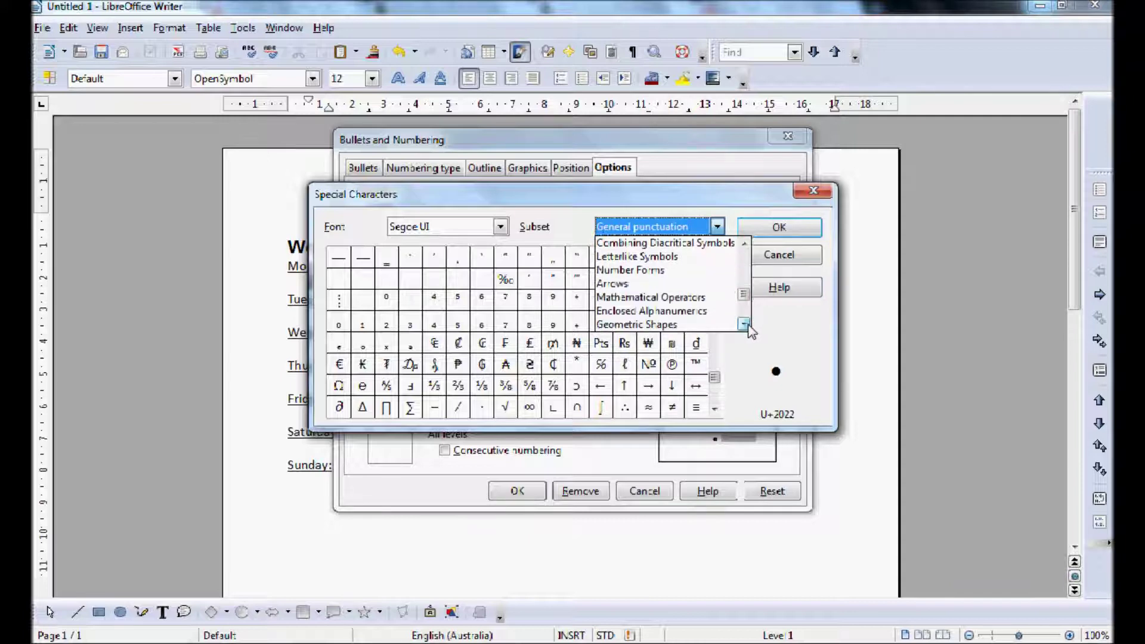
left_click(744, 324)
left_click(690, 310)
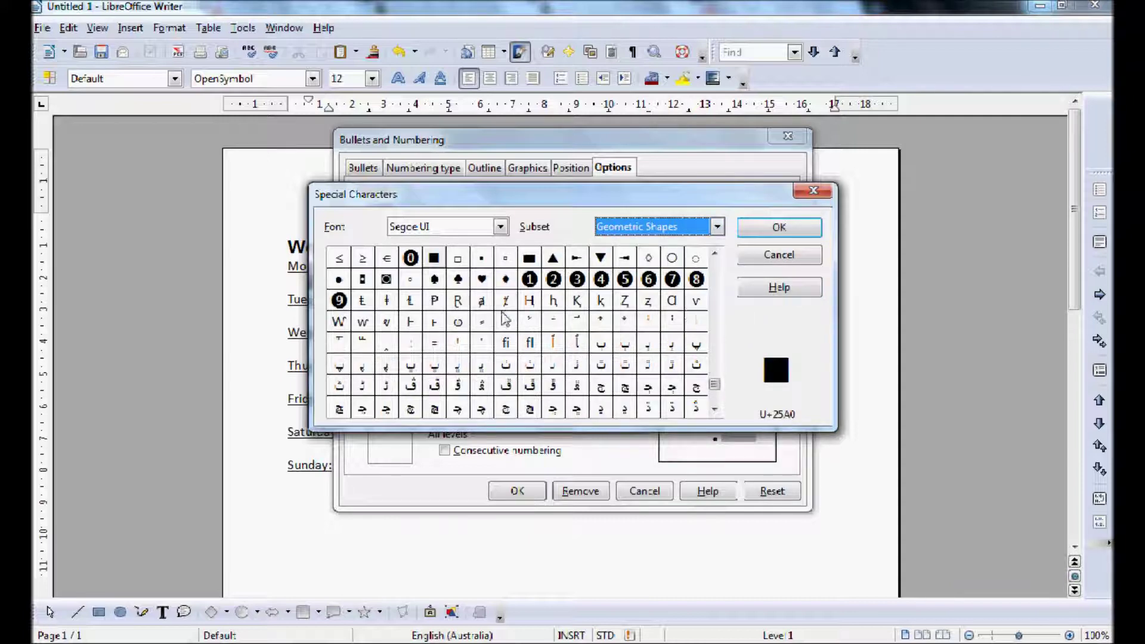
left_click(466, 258)
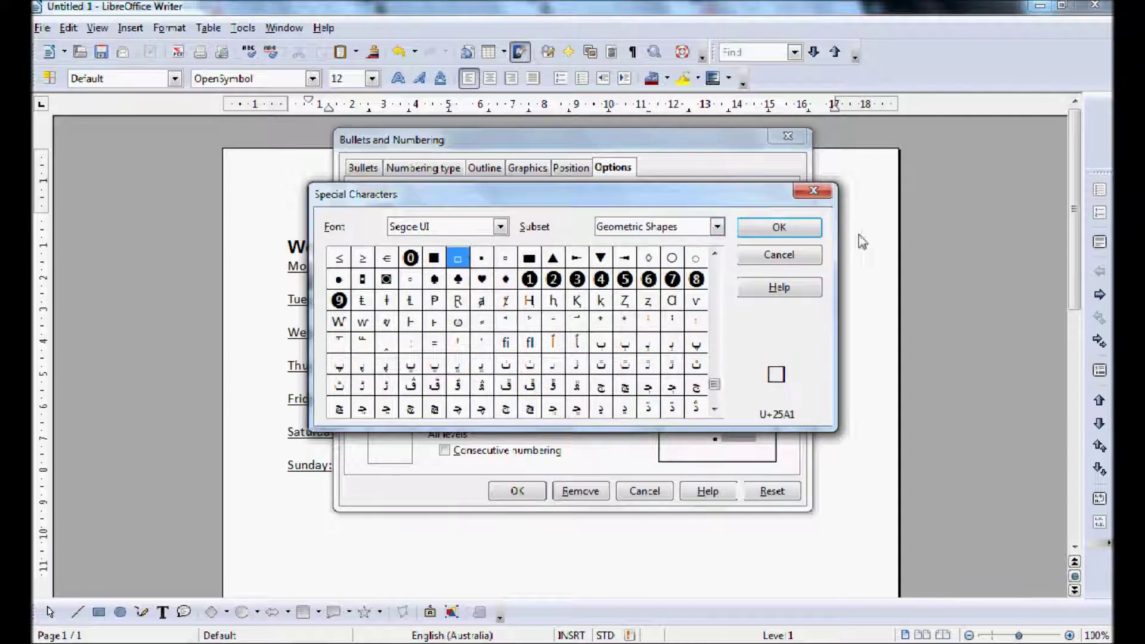
left_click(779, 227)
left_click(517, 490)
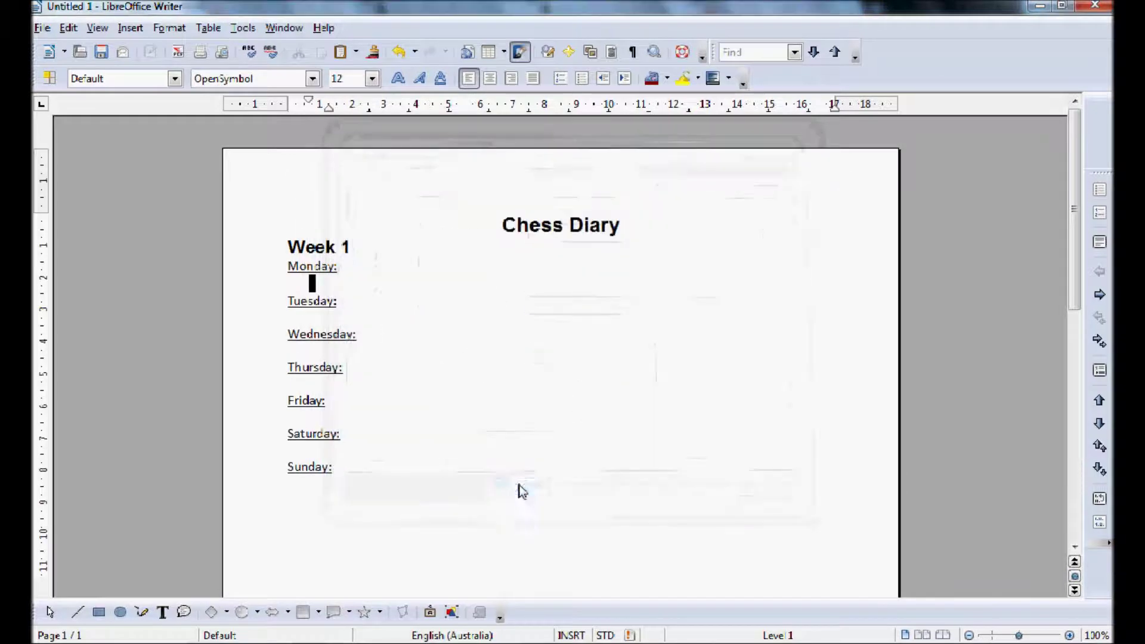
Fill Monday's list with placeholder 'h' items, then move down to Tuesday
left_click(343, 284)
type("h")
key("Return")
type("h")
key("Return")
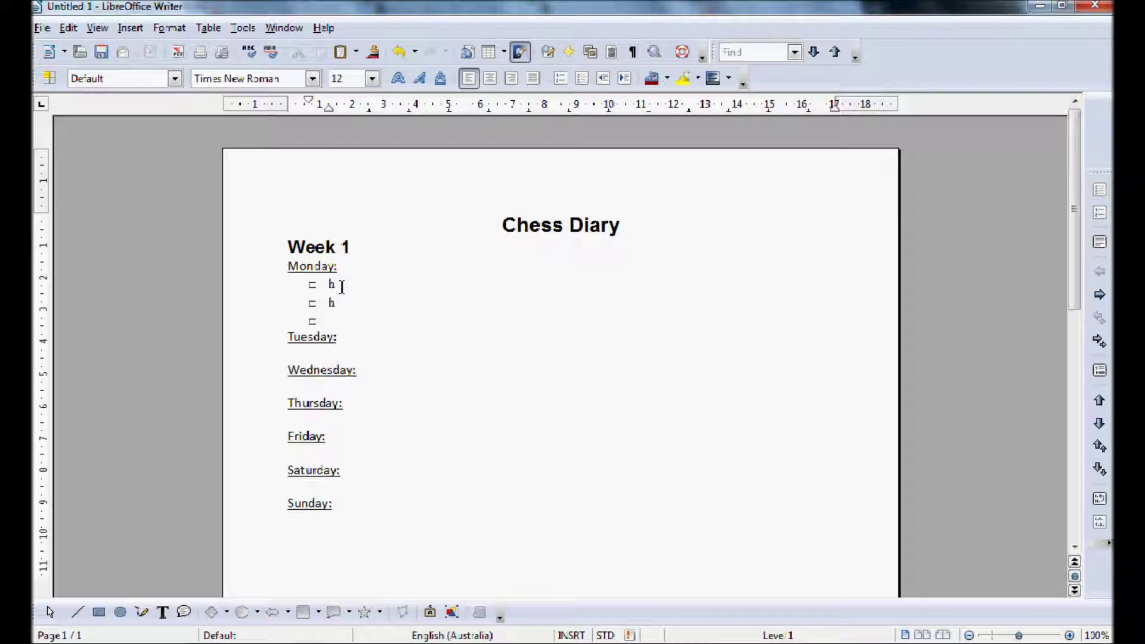
type("h")
key("Return")
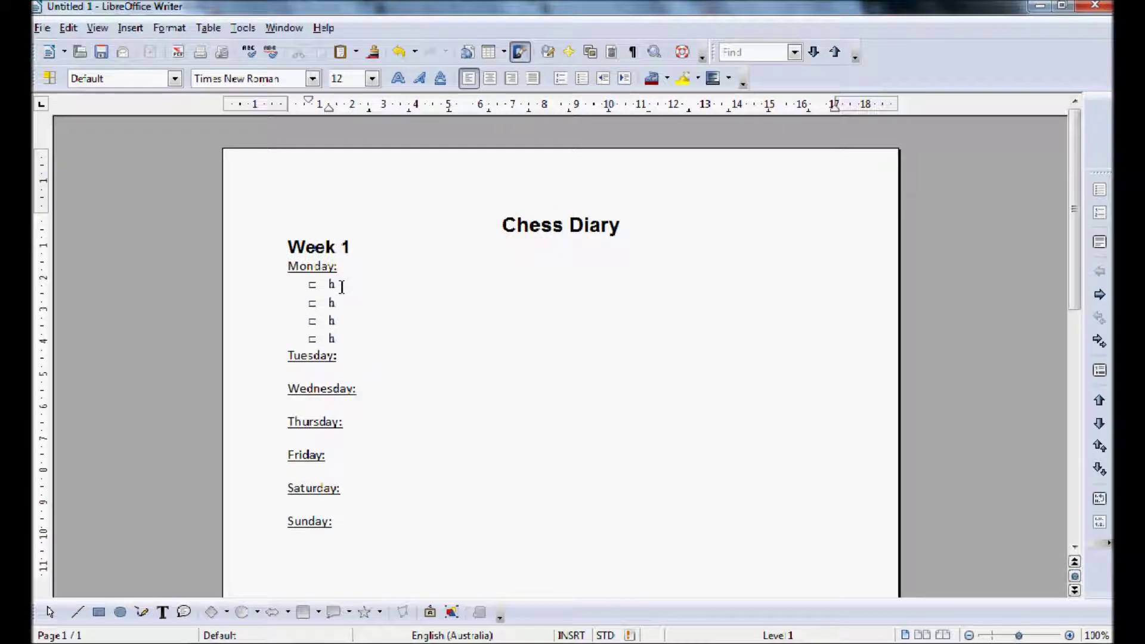
key("Down")
key("Down")
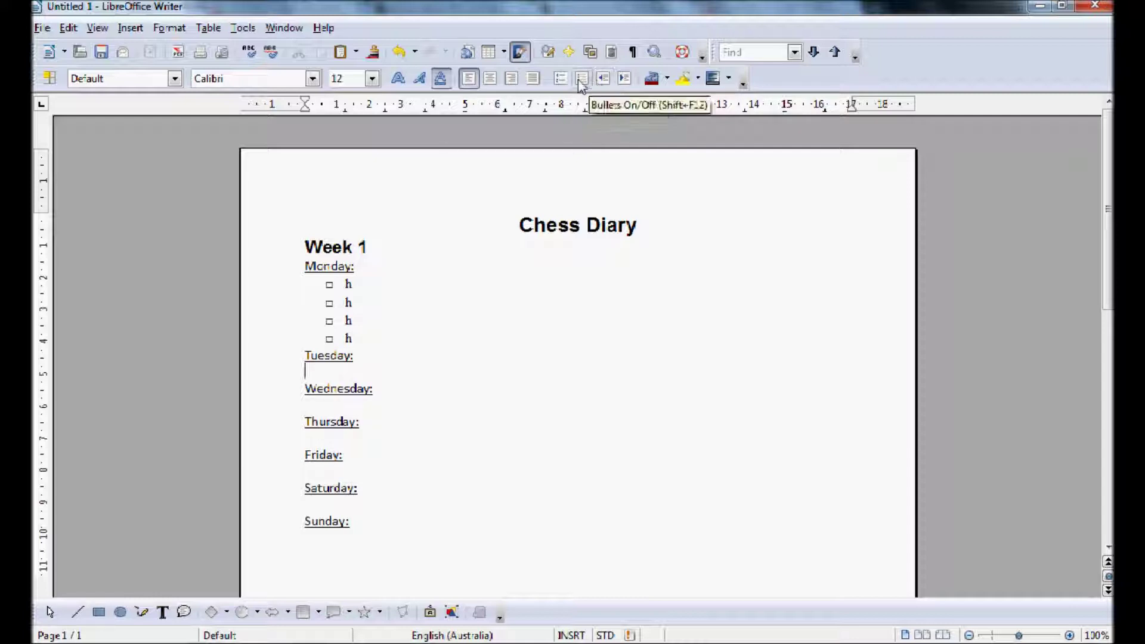
Bullet the line under Tuesday and give it the Geometric Shapes hollow-square bullet
left_click(580, 80)
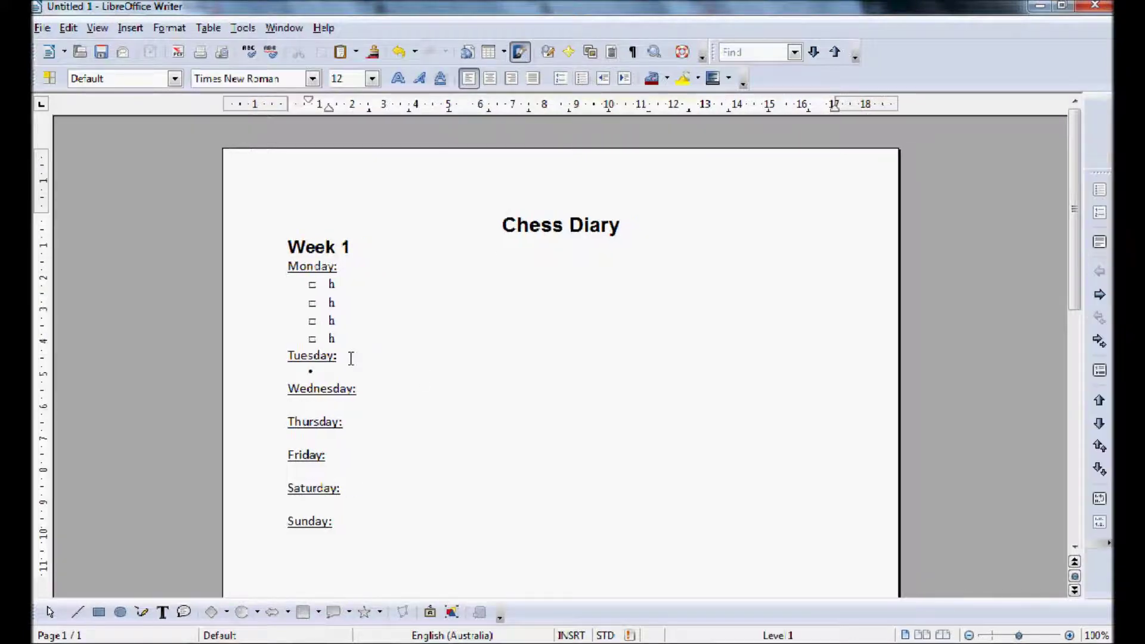
right_click(309, 372)
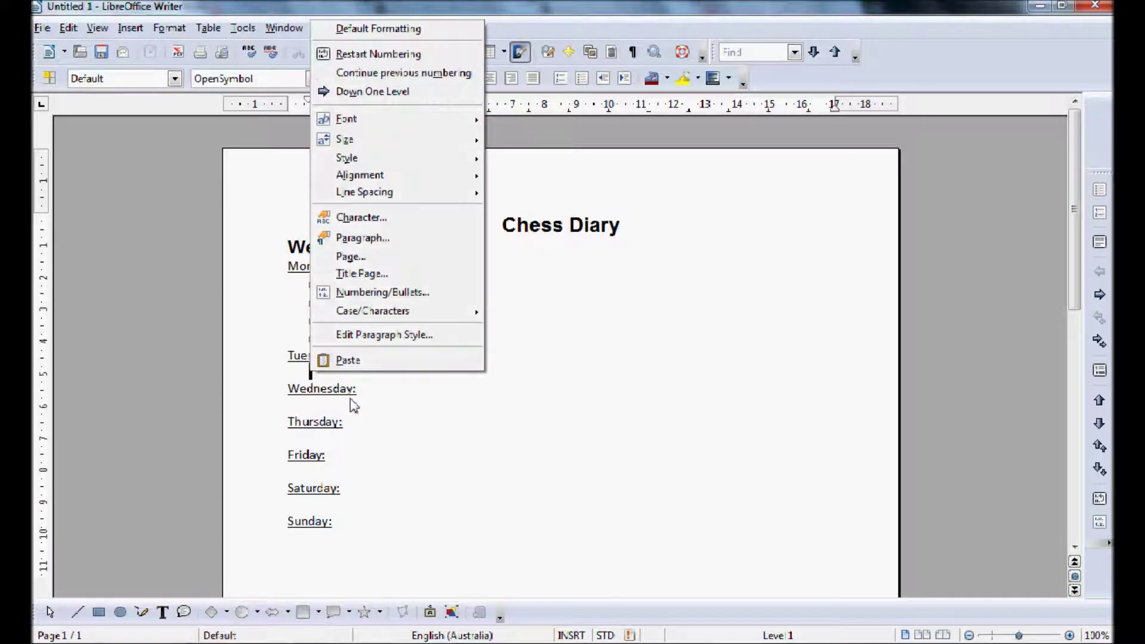
left_click(406, 292)
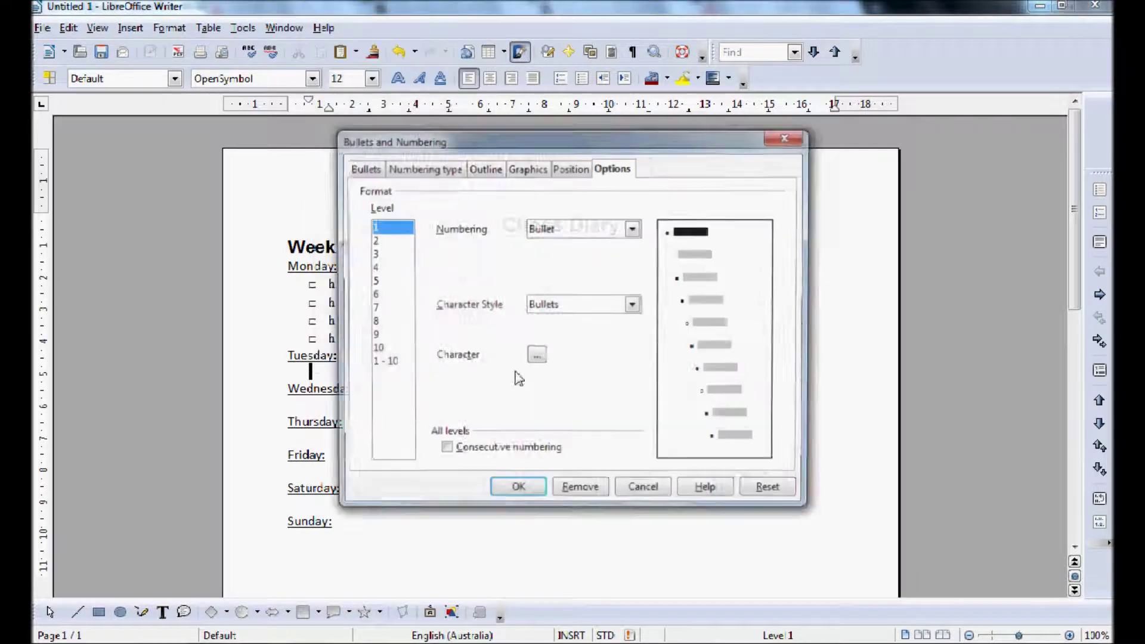
left_click(537, 354)
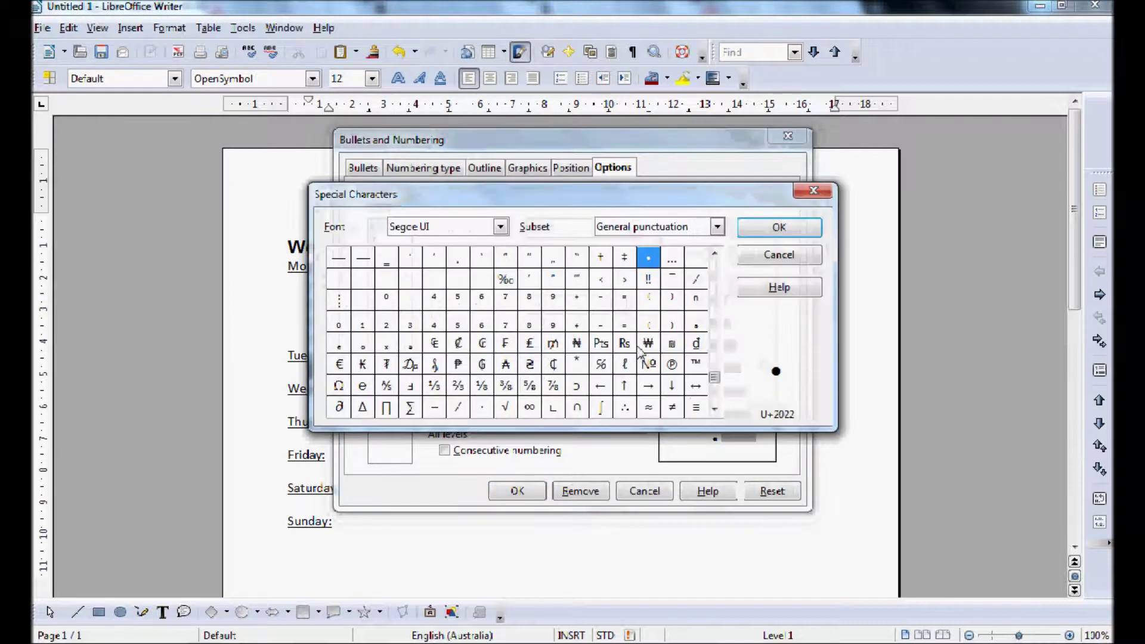
left_click(717, 227)
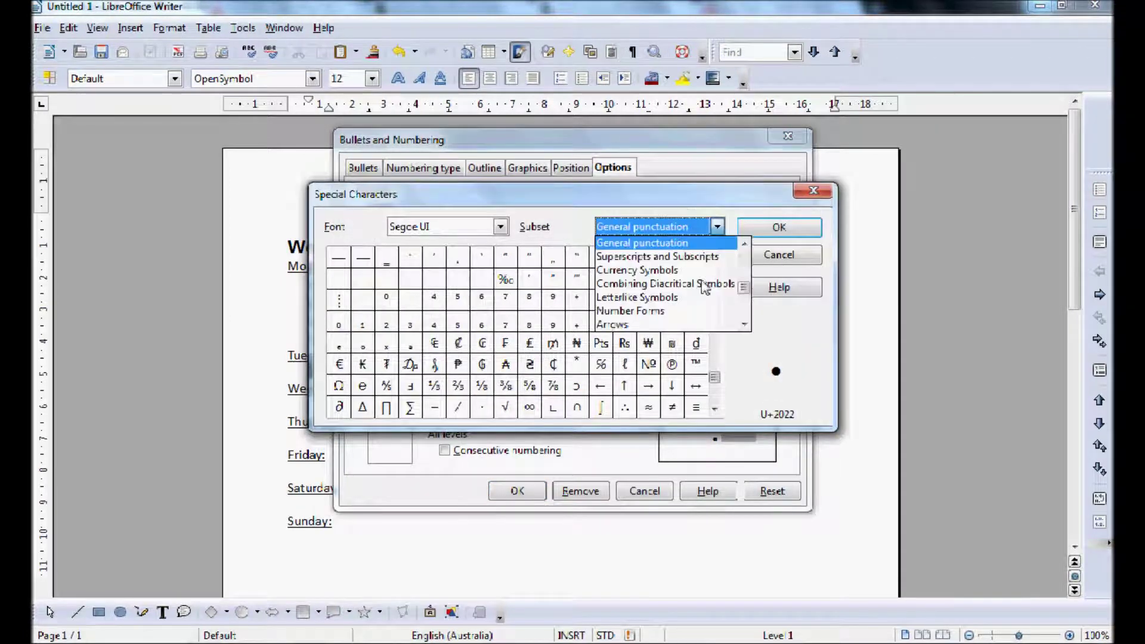
scroll(745, 325, "down", 3)
left_click(725, 325)
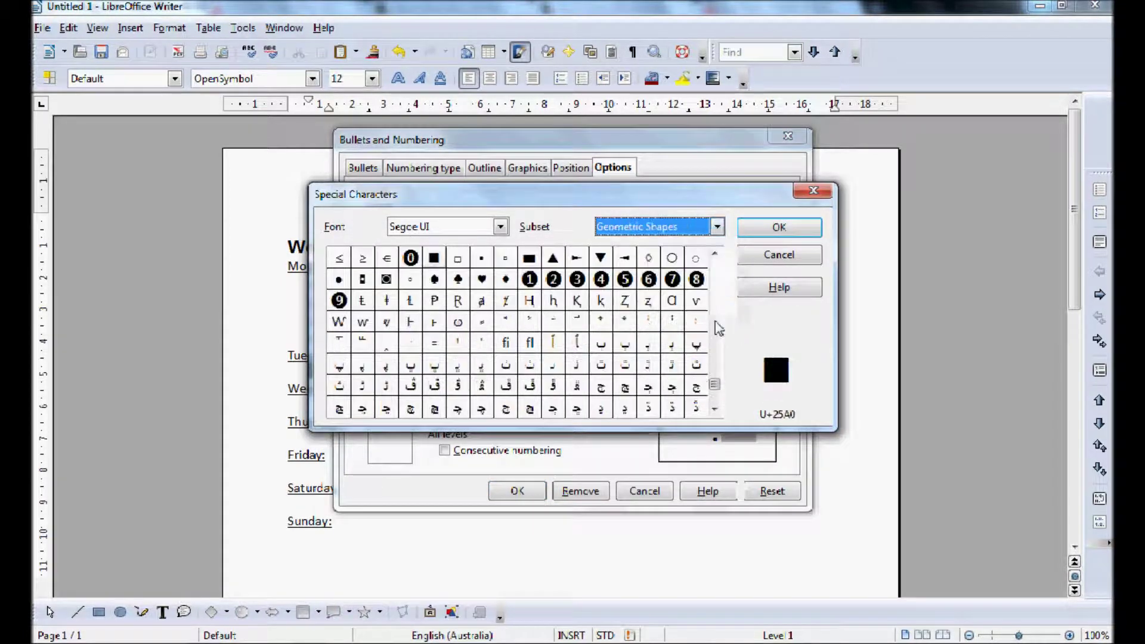
left_click(456, 260)
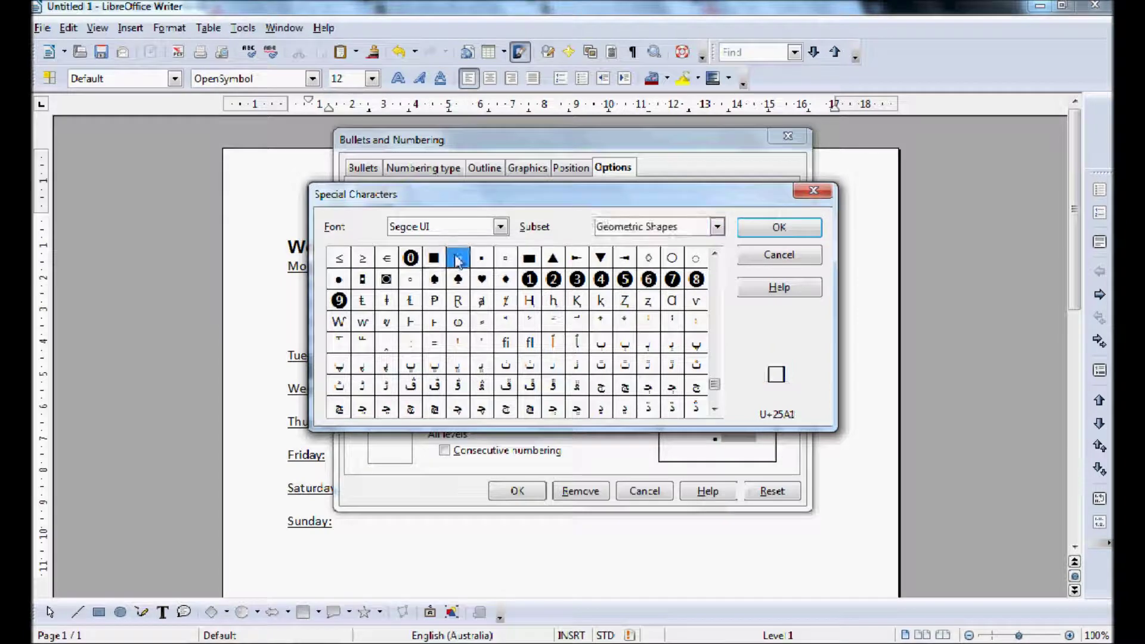
left_click(780, 229)
left_click(513, 493)
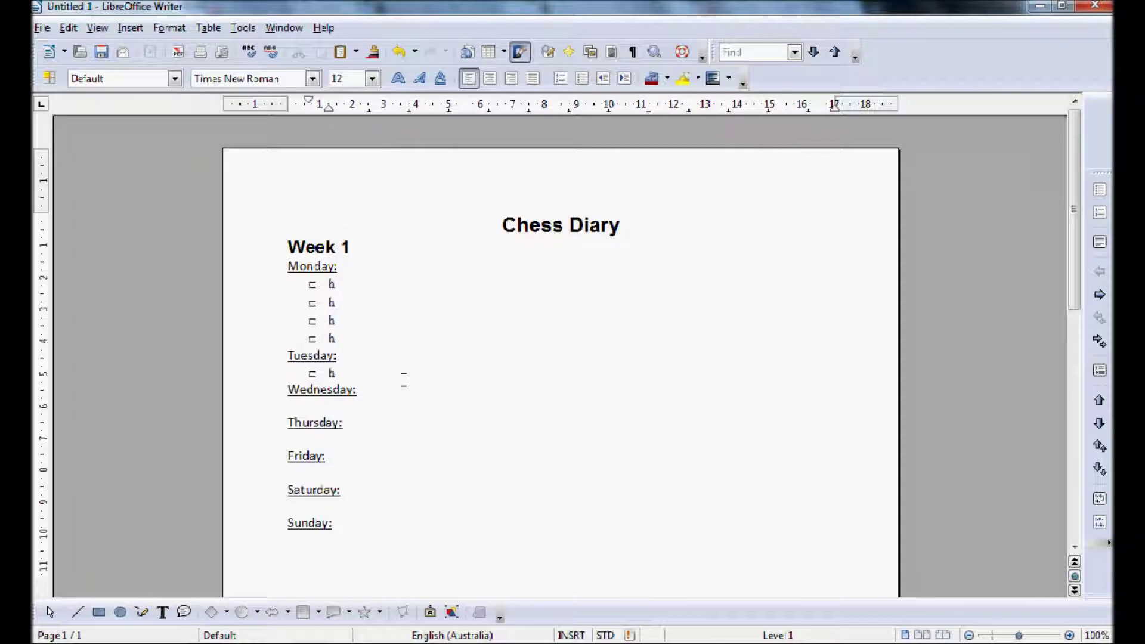
Add more 'h' items under Tuesday and select the whole Tuesday list
key("Return")
type("h")
key("Return")
type("h")
key("Return")
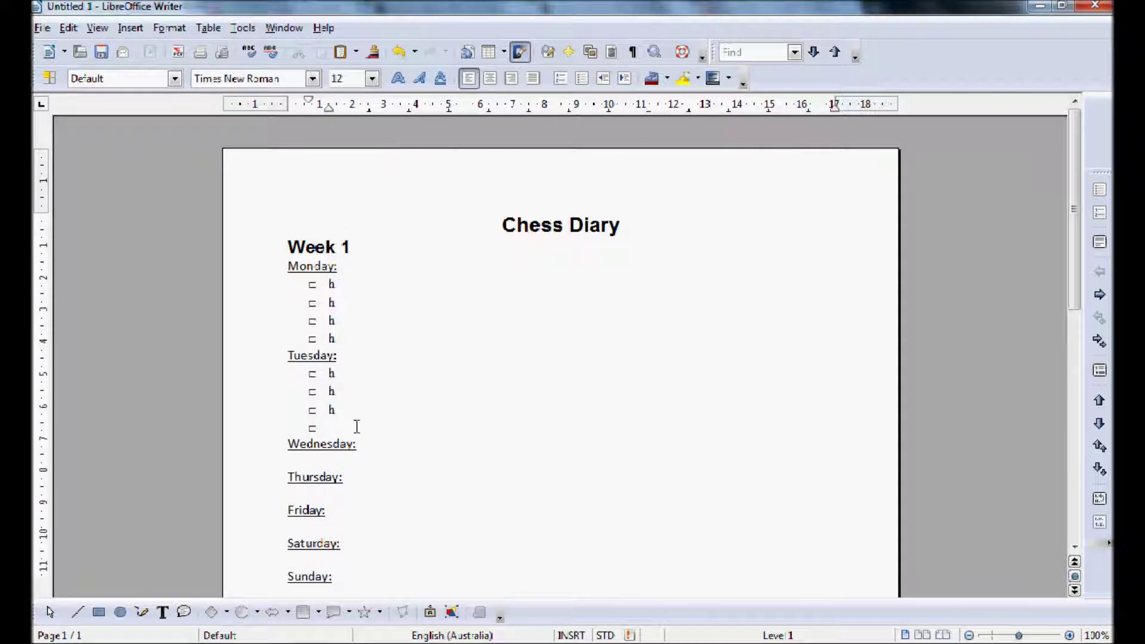
left_click_drag(356, 426, 295, 366)
key("ctrl+c")
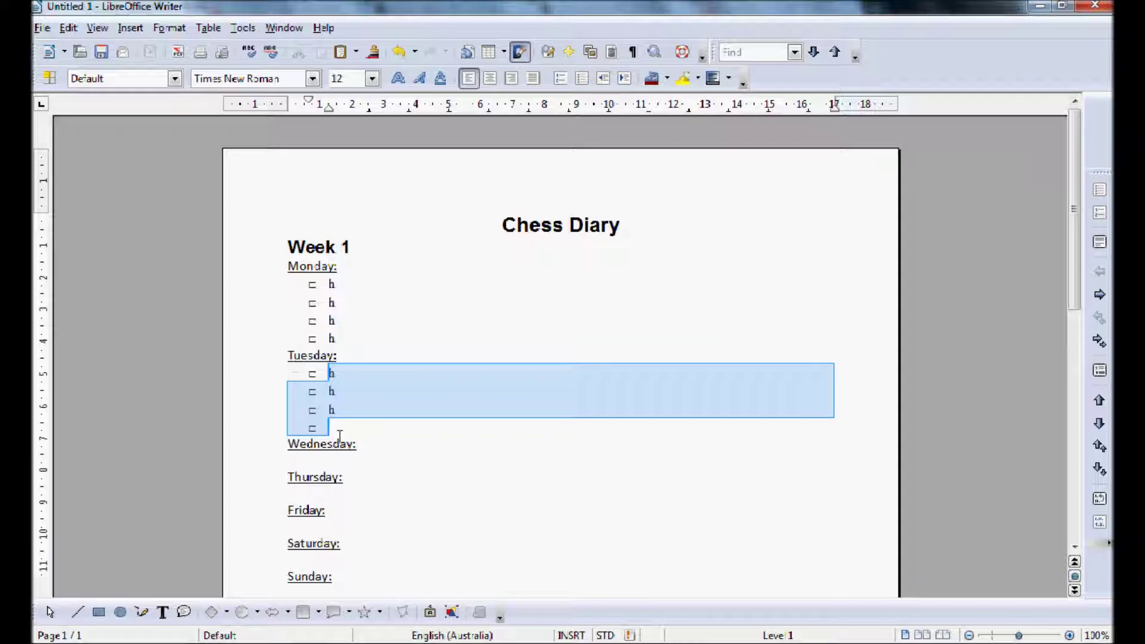
Paste the Tuesday bullet items under Wednesday, Thursday and Friday
left_click(357, 430)
left_click(361, 441)
key("Return")
key("ctrl+v")
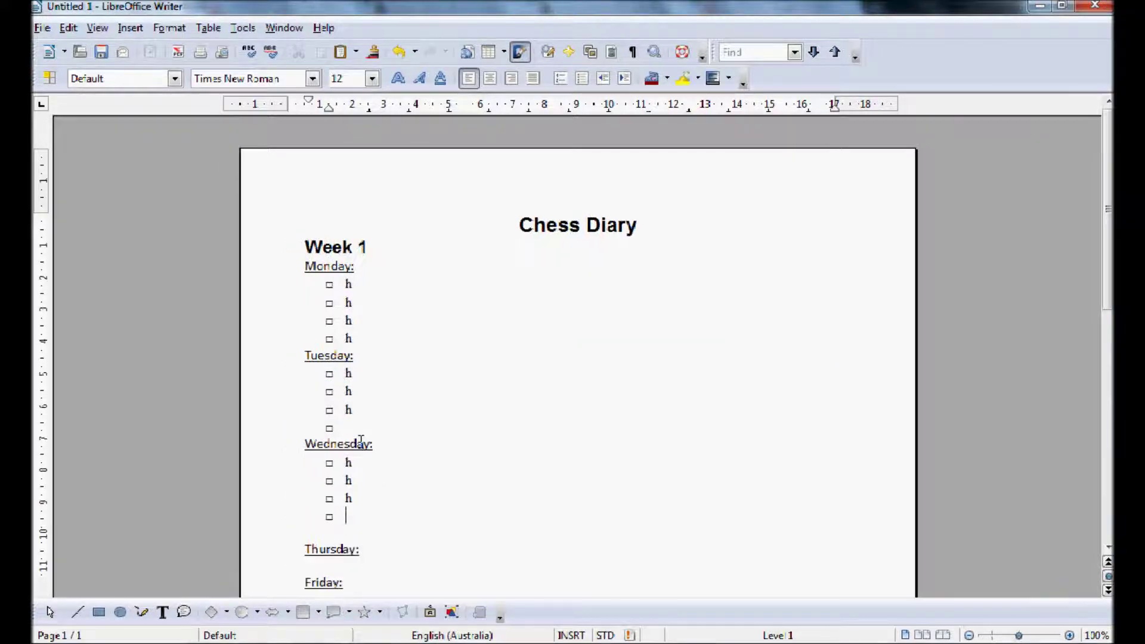
left_click(377, 553)
key("Return")
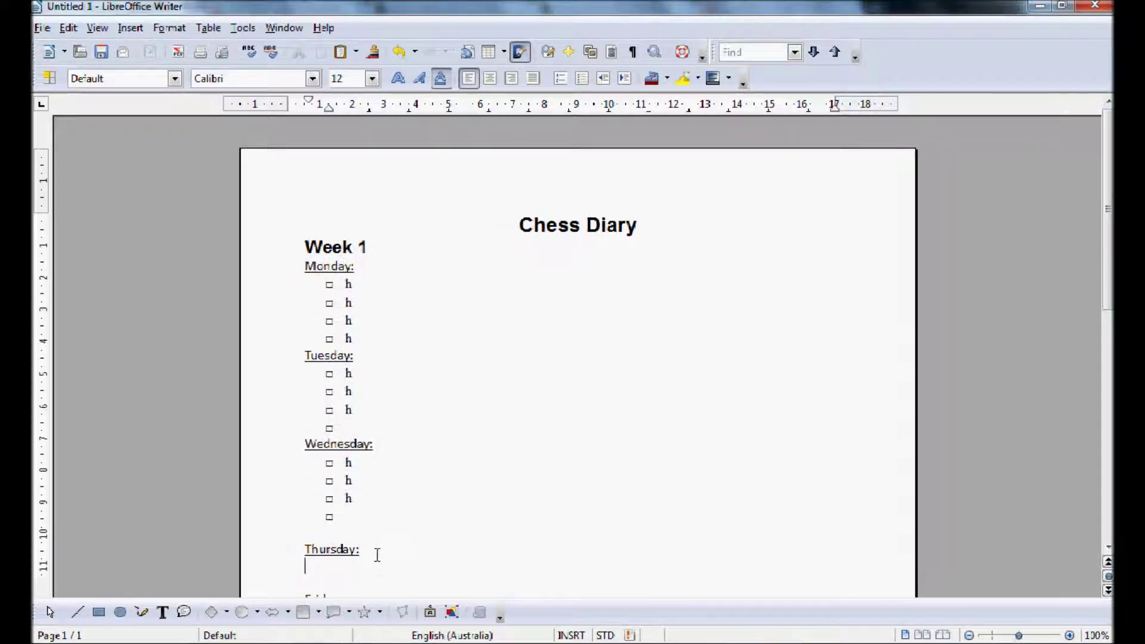
key("ctrl+v")
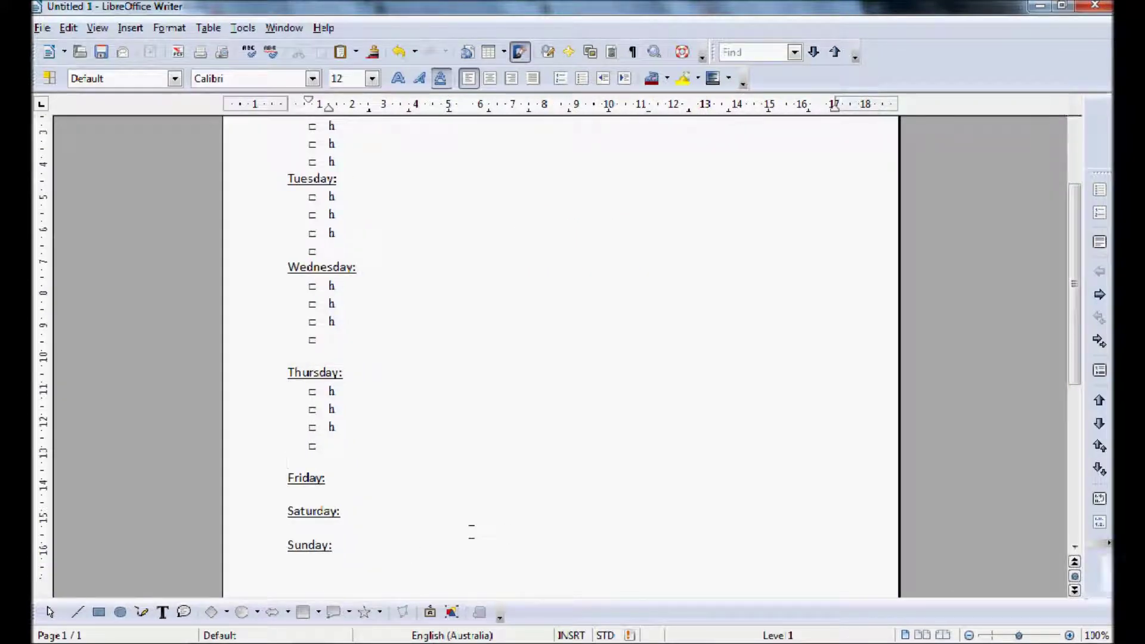
left_click(359, 481)
key("Return")
key("ctrl+v")
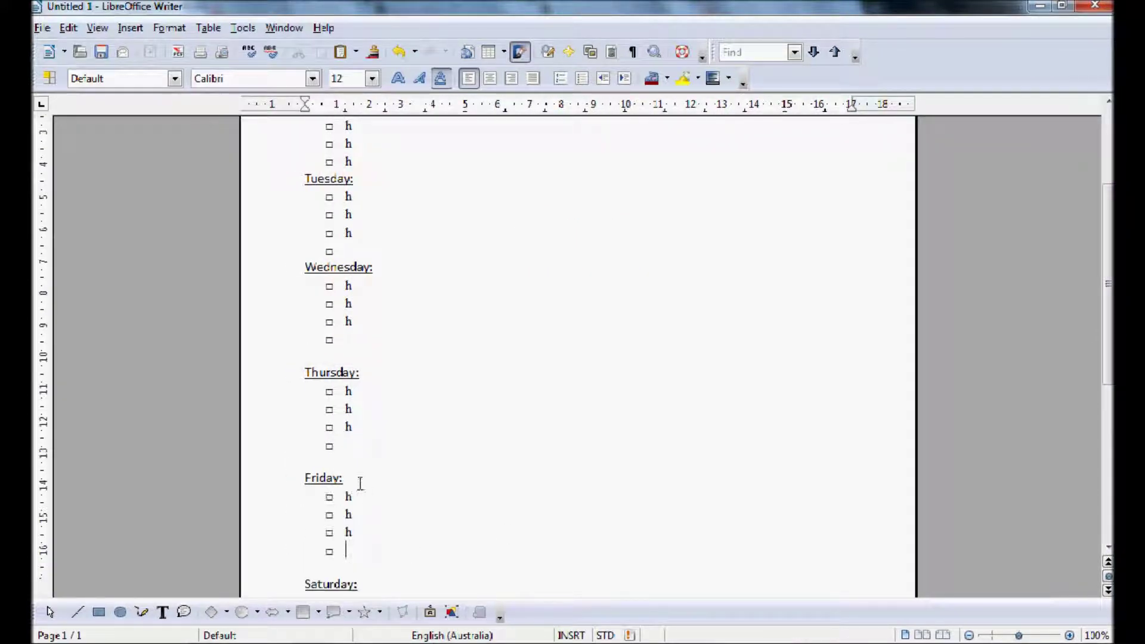
Paste the bullet items under Saturday and Sunday, redoing the misformatted Sunday paste
scroll(546, 444, "down", 3)
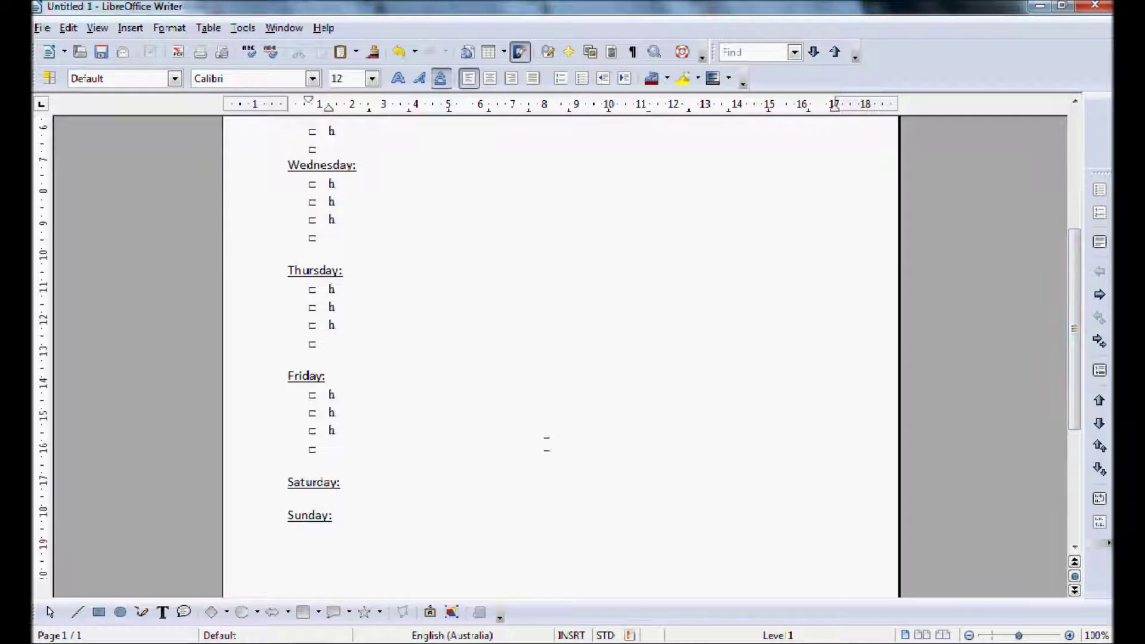
left_click(375, 484)
key("Return")
key("ctrl+v")
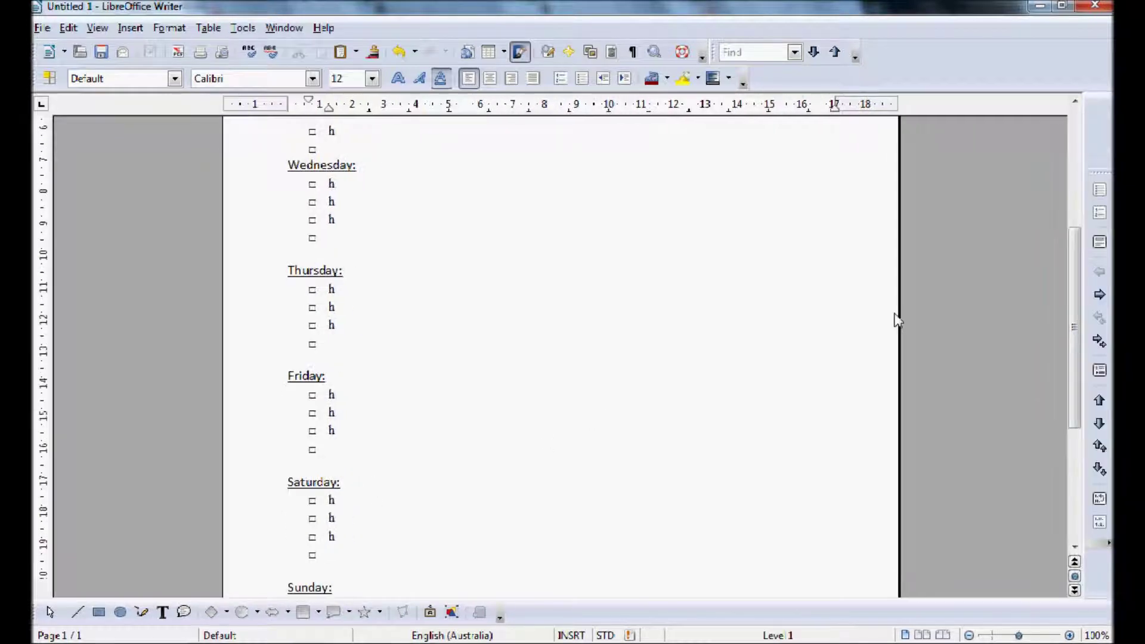
scroll(1083, 369, "down", 4)
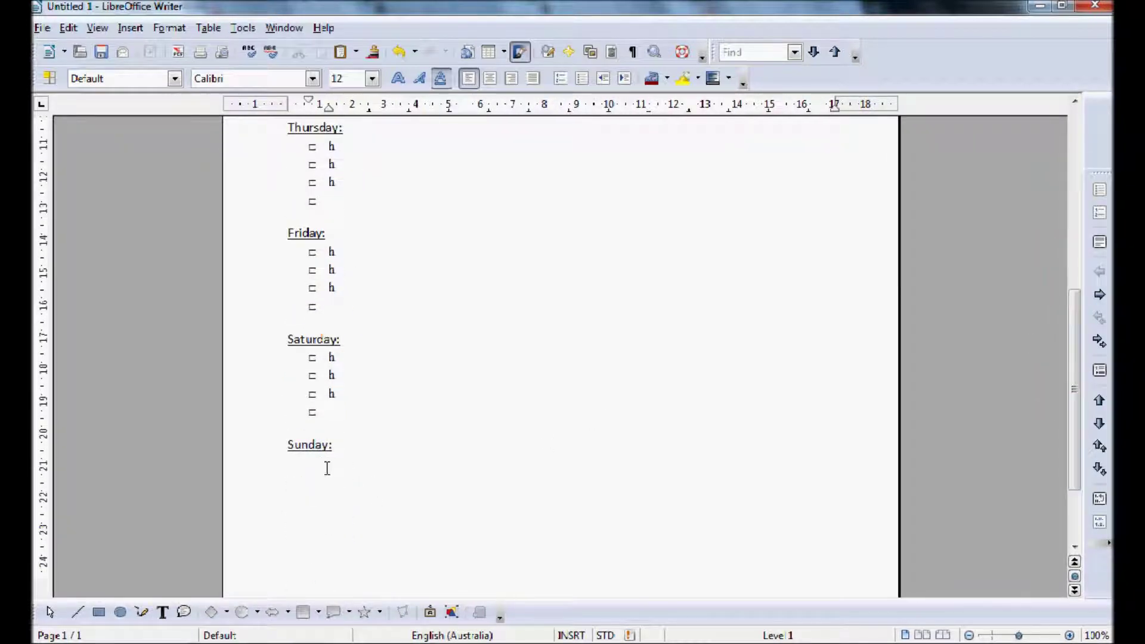
left_click(316, 477)
key("ctrl+v")
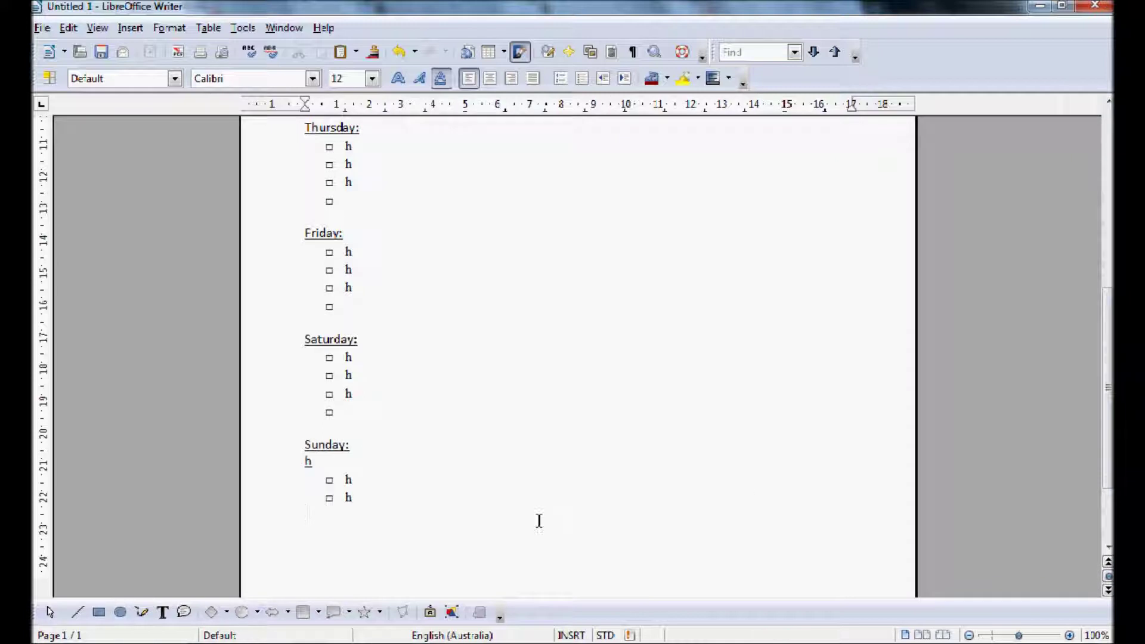
key("ctrl+z")
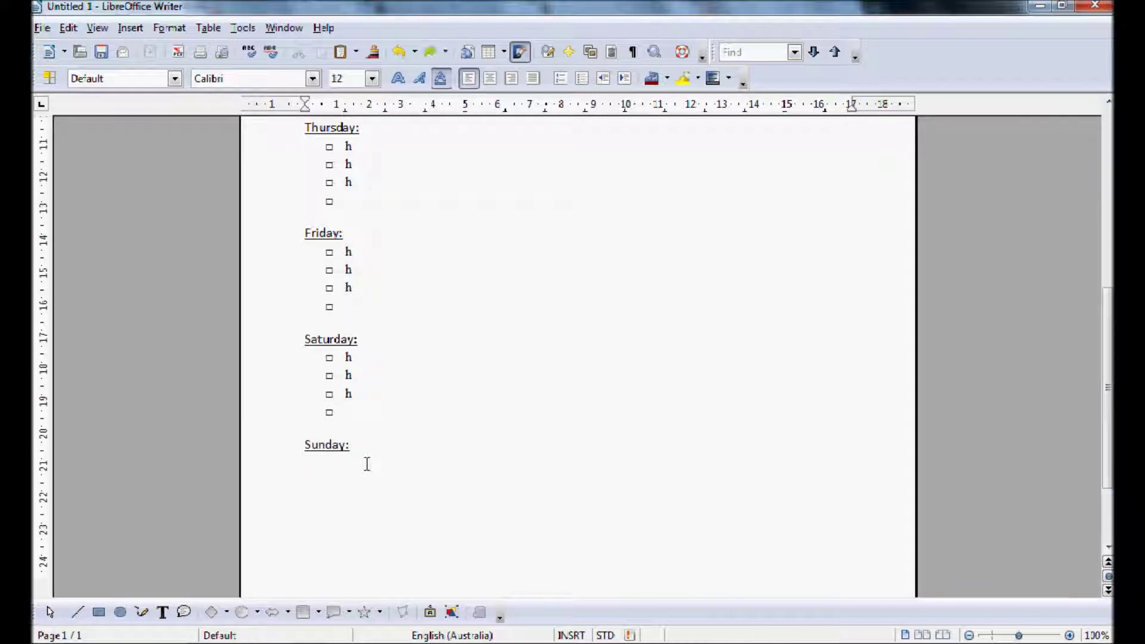
left_click(364, 449)
key("Return")
key("ctrl+v")
key("shift+F12")
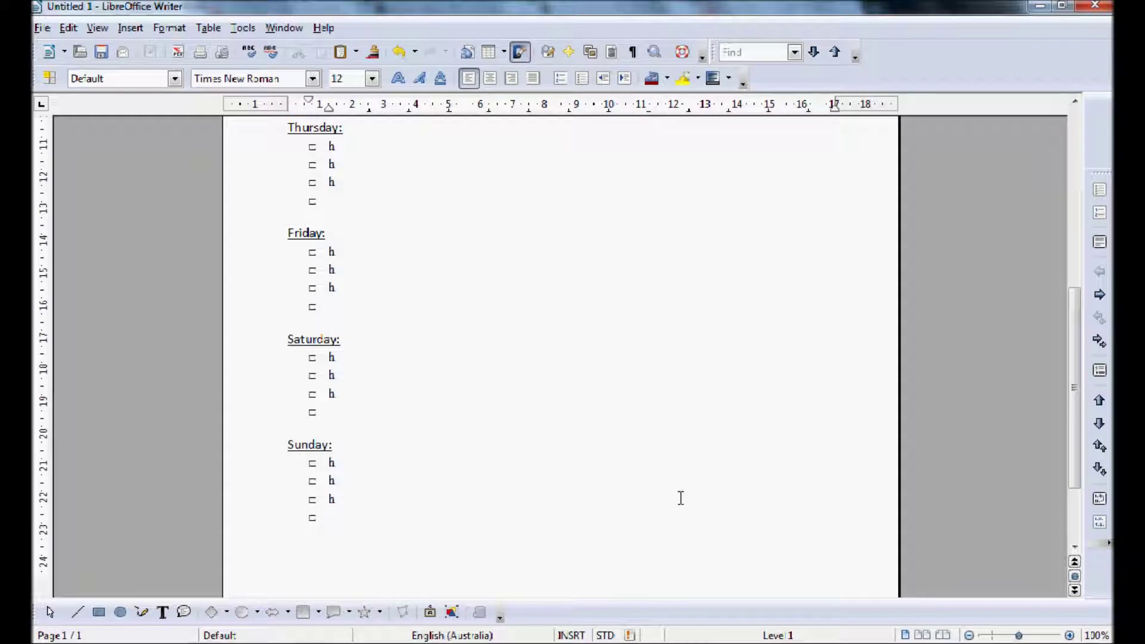
Delete the placeholder 'h' entries from Sunday's, Saturday's and Friday's bullets
key("BackSpace")
key("Up")
key("Up")
key("Up")
key("Delete")
key("Up")
key("Delete")
key("Up")
key("Delete")
key("Up")
key("Up")
key("Up")
key("Delete")
key("Up")
key("Delete")
key("Up")
key("Up")
key("Up")
key("Up")
key("Up")
Clear the remaining 'h' entries from Thursday up through Monday's bullets
key("Delete")
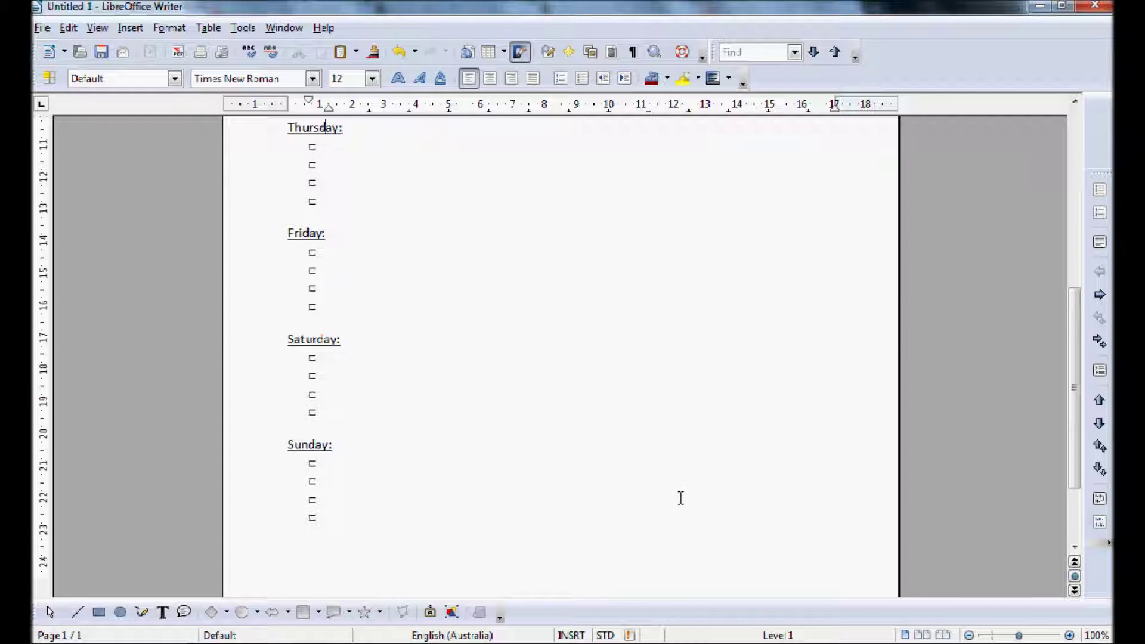
key("Up")
key("Up")
key("Delete")
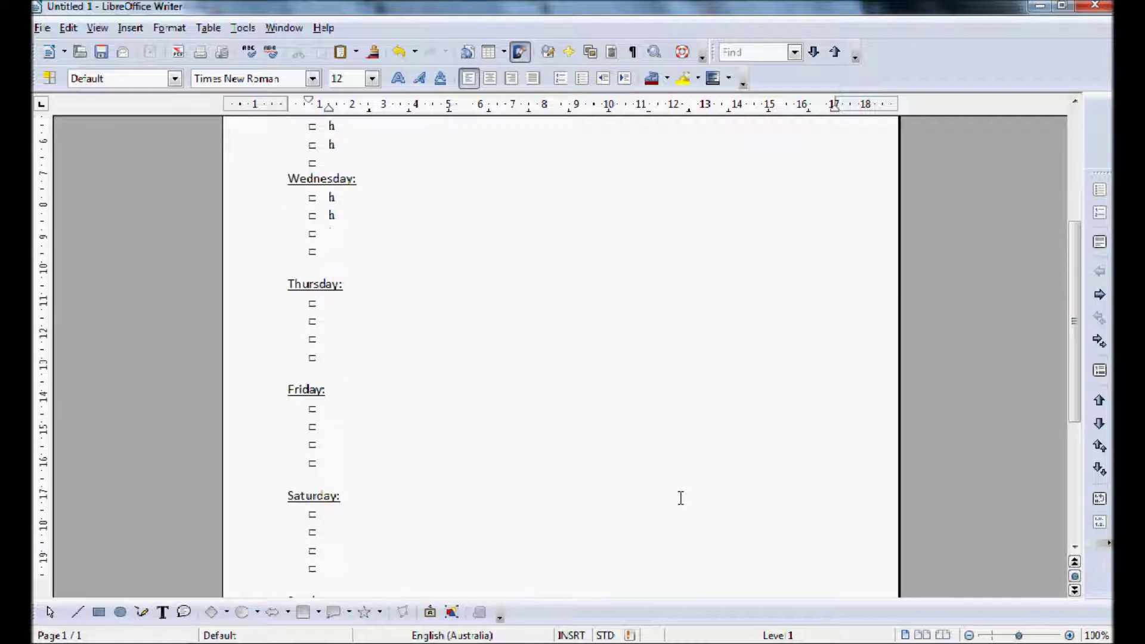
key("Up")
key("Delete")
key("Up")
key("Delete")
key("Up")
key("Up")
key("Up")
key("Delete")
key("Up")
key("Delete")
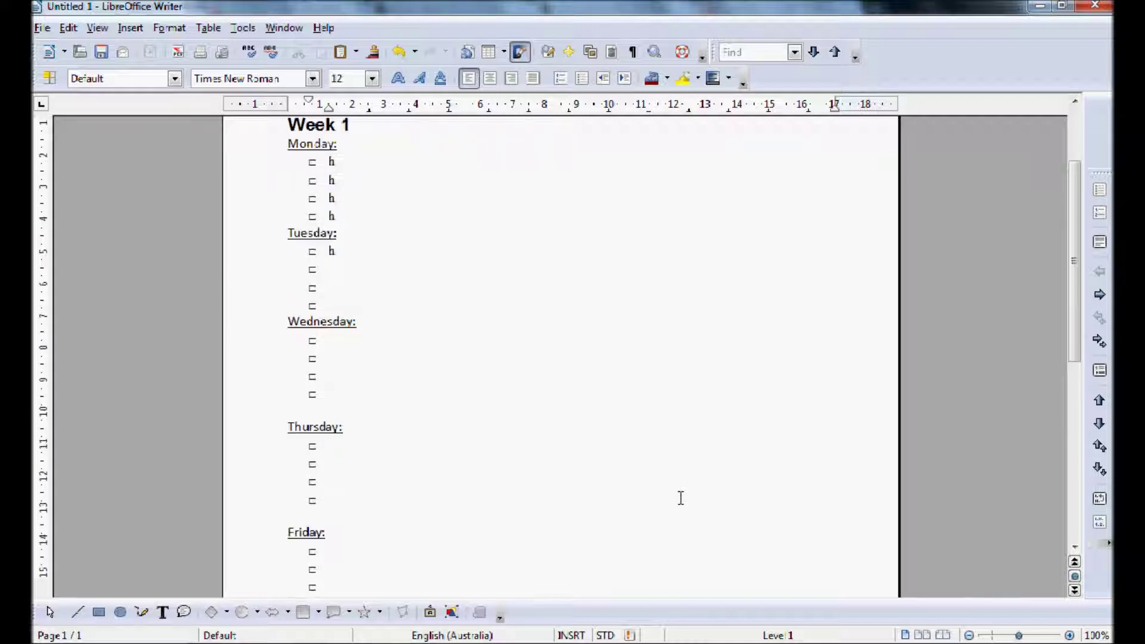
key("Delete")
key("Up")
key("Delete")
key("Up")
key("Delete")
key("Up")
key("Delete")
key("Up")
key("Delete")
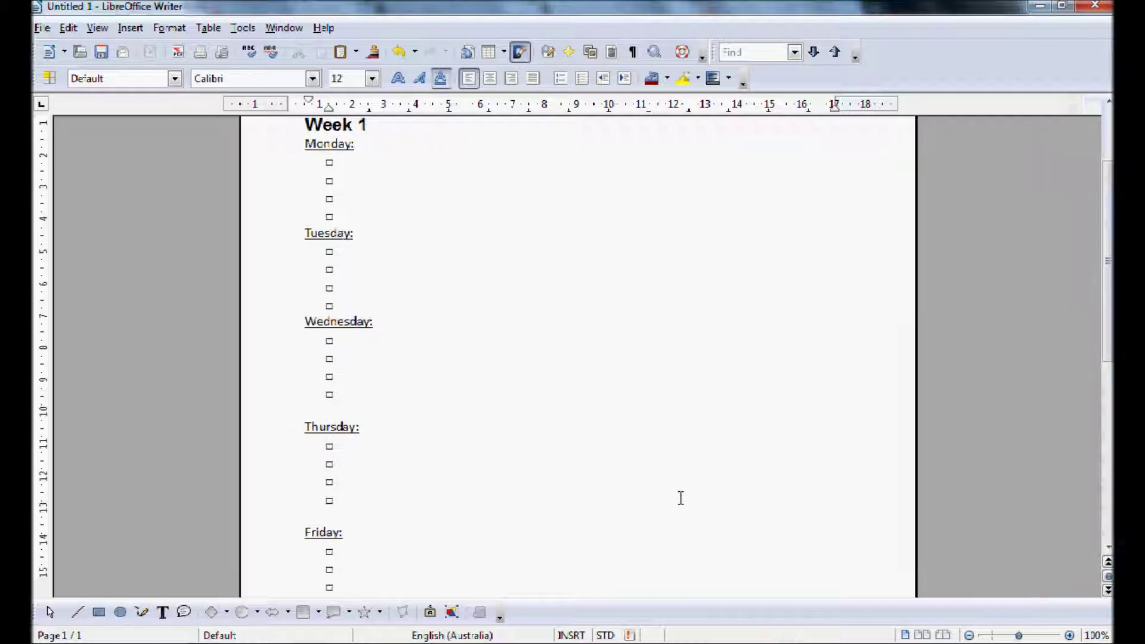
key("Up")
key("Up")
key("Up")
key("Up")
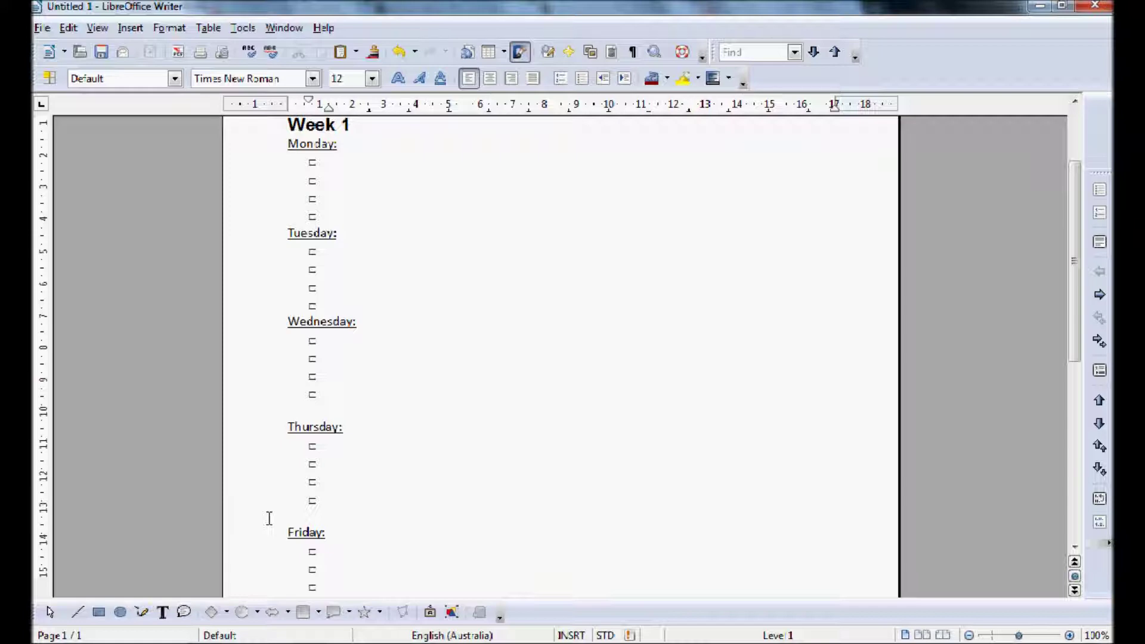
scroll(269, 518, "down", 5)
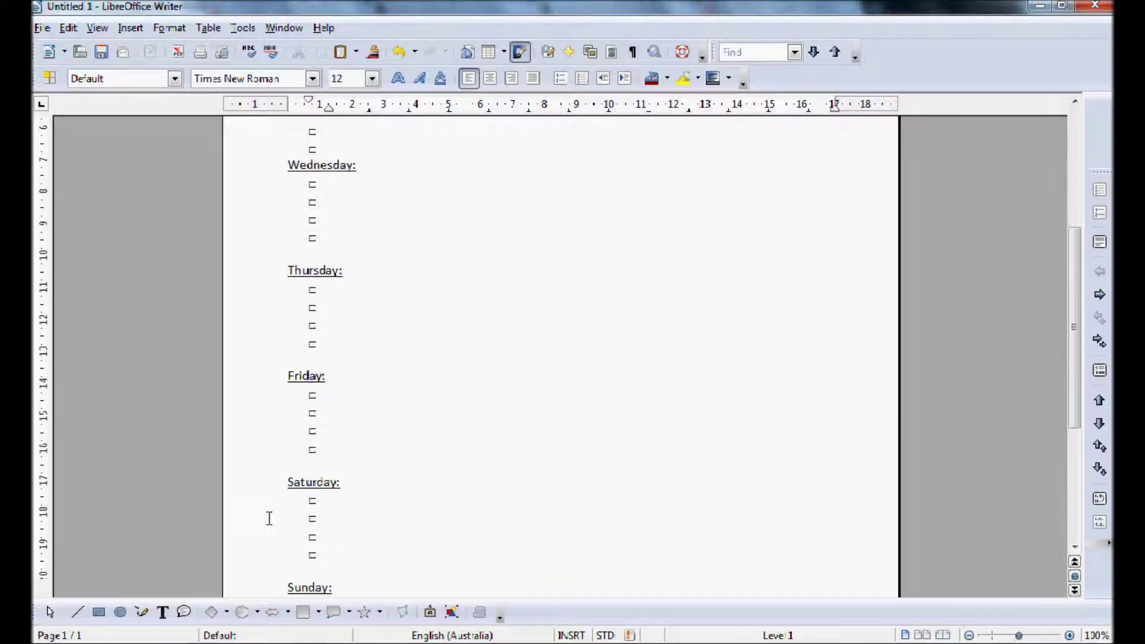
left_click(350, 449)
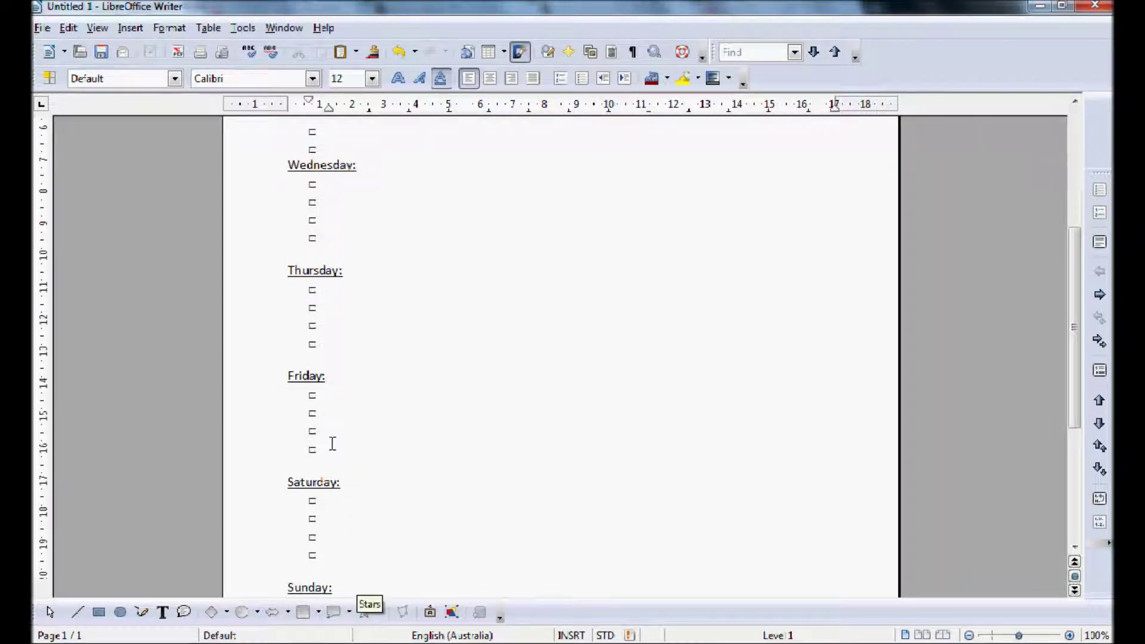
Enter 'BHCC Championships – 1 game.' on Friday's last bullet and start saving the document
type("B")
key("ctrl+u")
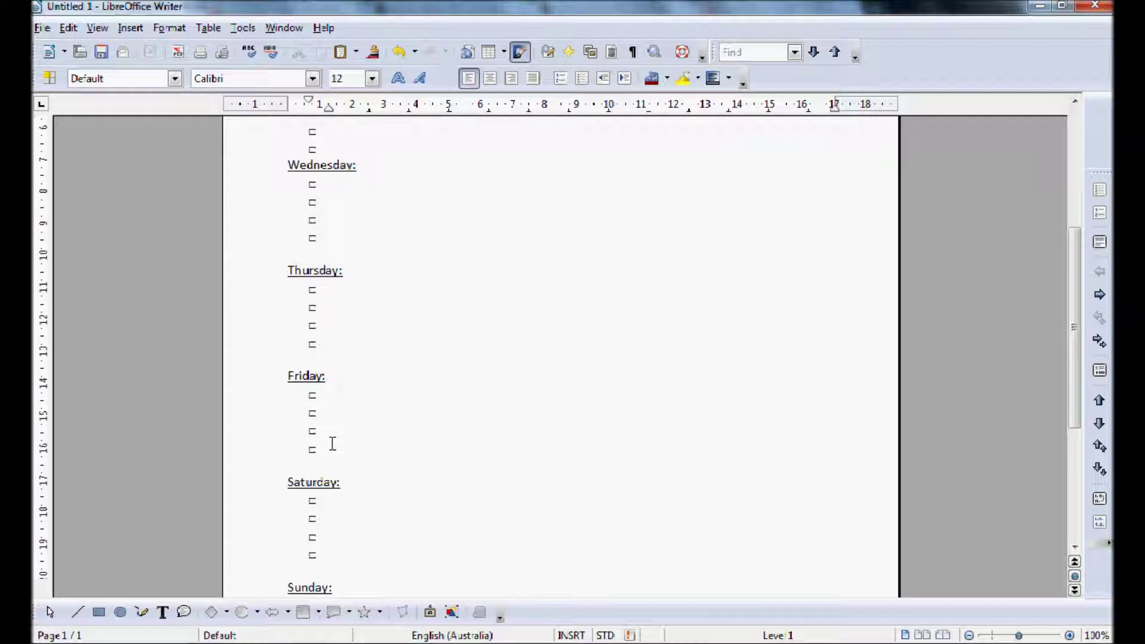
type("HCC Cha")
key("Return")
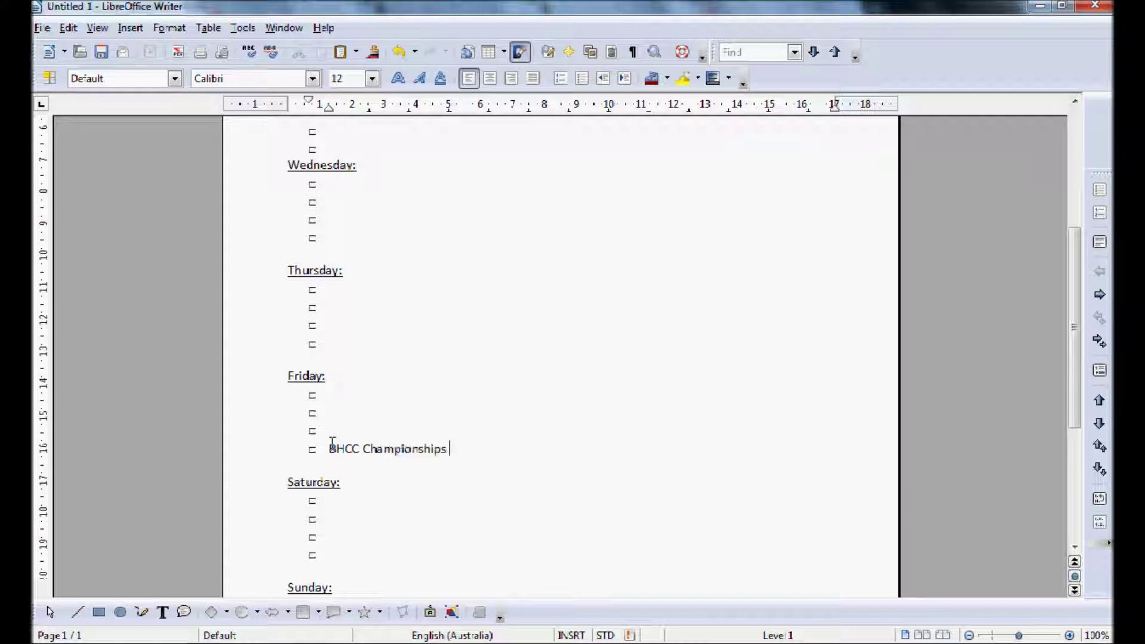
type("- 1 game.")
left_click(327, 555)
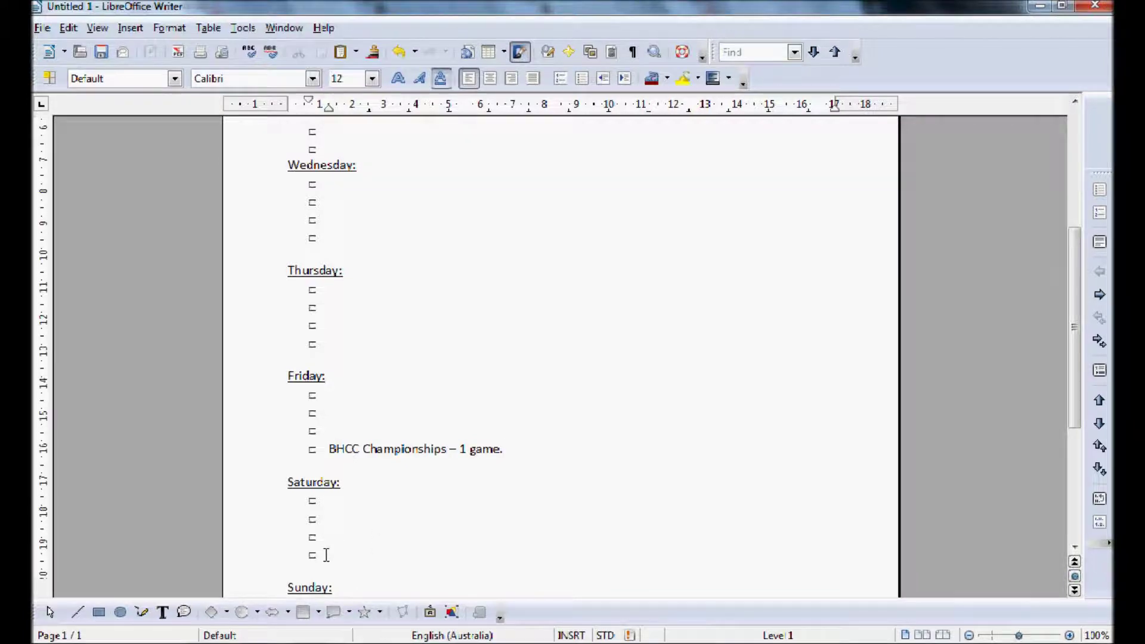
key("ctrl+s")
Cancel the Save As dialog and enter 'Play at Allegro' on Saturday's last bullet
left_click(507, 472)
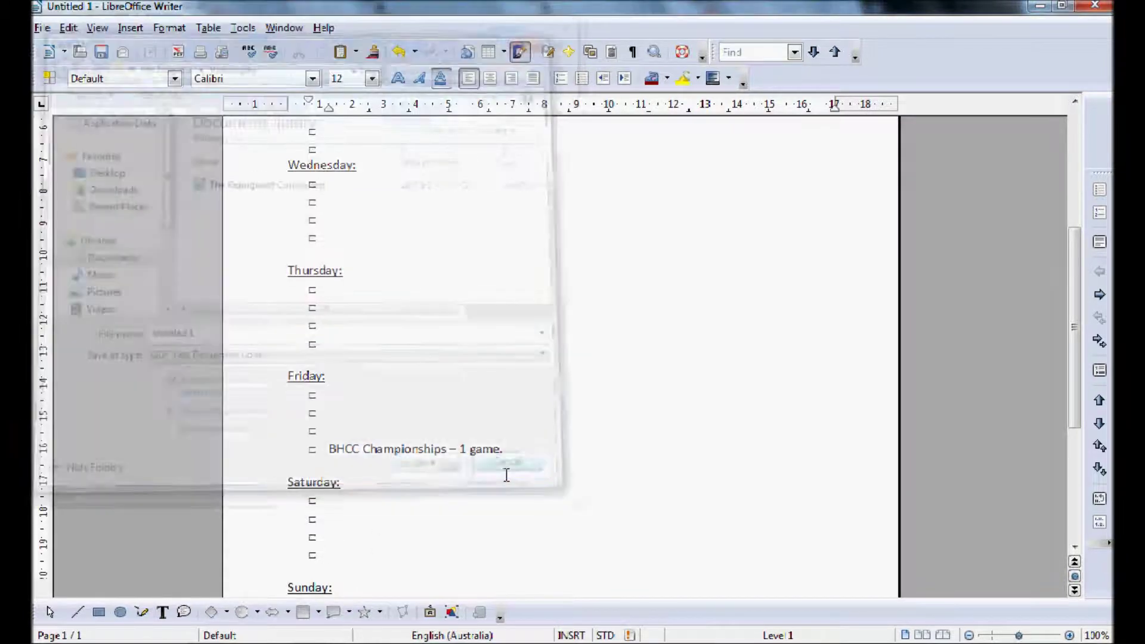
type("sdf")
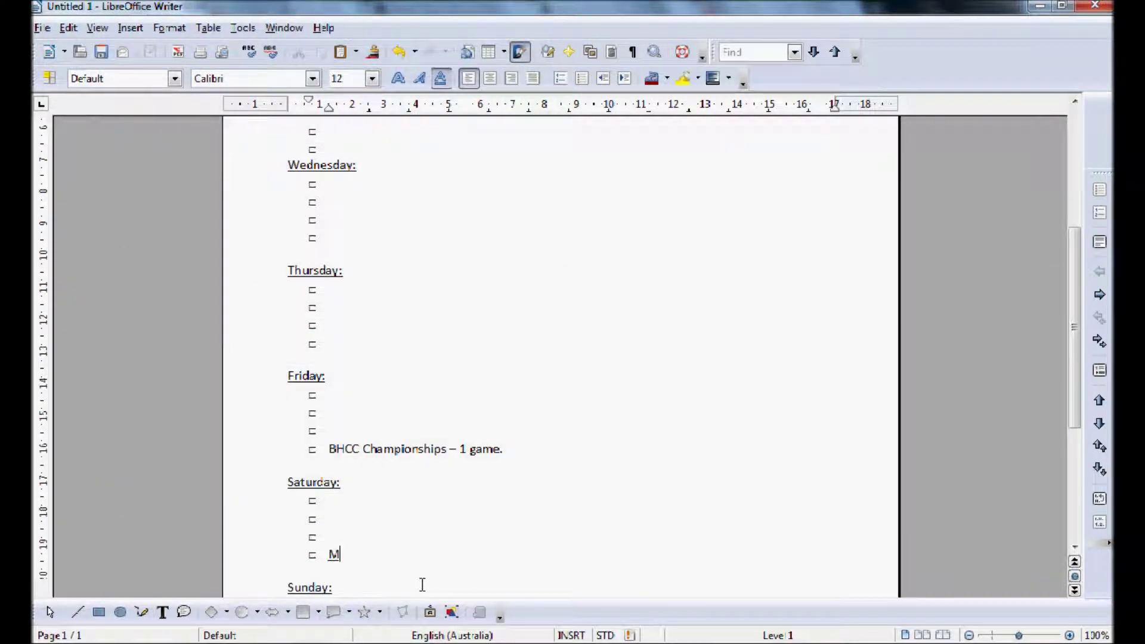
key("BackSpace")
key("BackSpace")
key("BackSpace")
key("ctrl+u")
type("MCC Allegro -")
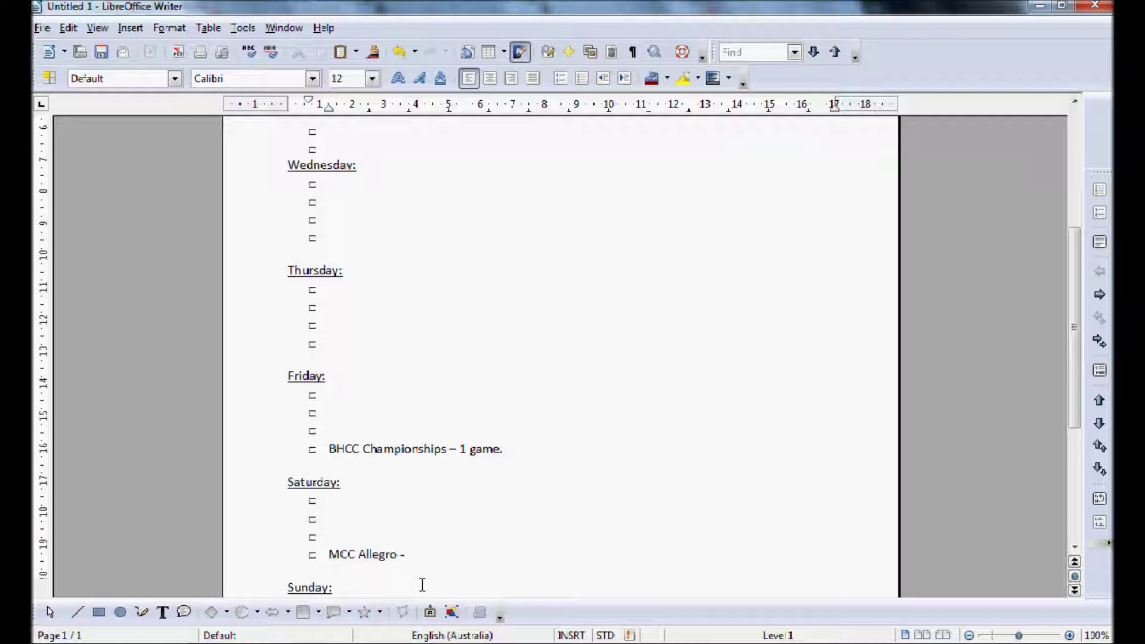
key("BackSpace")
key("BackSpace")
key("BackSpace")
key("BackSpace")
key("BackSpace")
key("BackSpace")
key("BackSpace")
key("BackSpace")
key("BackSpace")
key("BackSpace")
key("BackSpace")
type("Play at Allegro")
Move around the list and return the cursor to the end of 'Play at Allegro'
key("Down")
scroll(422, 585, "down", 3)
left_click(423, 584)
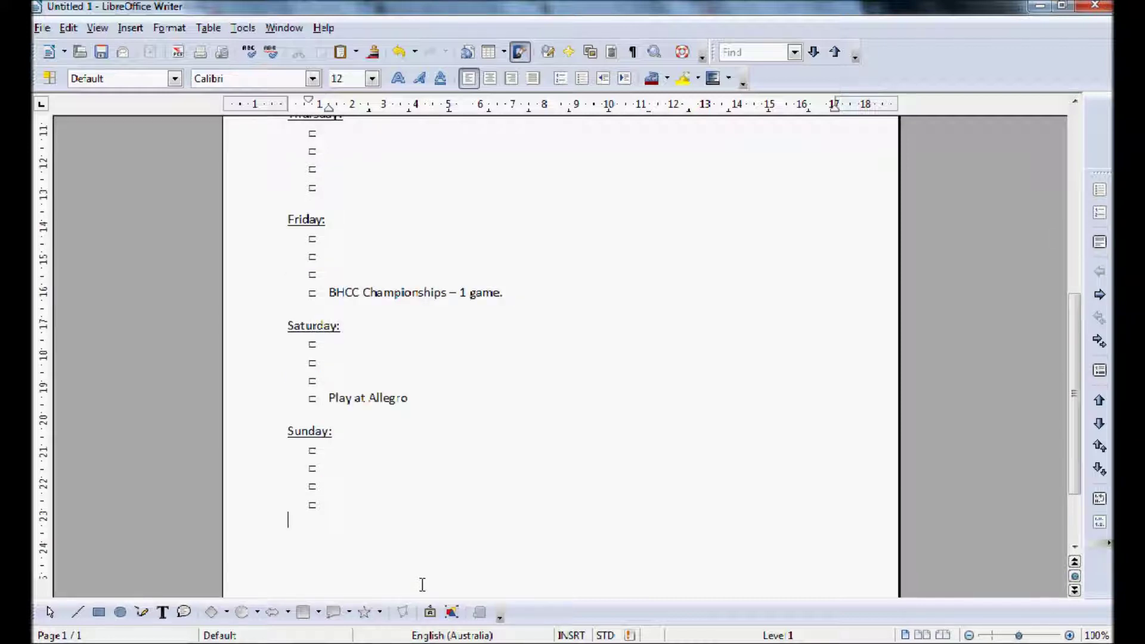
left_click(404, 303)
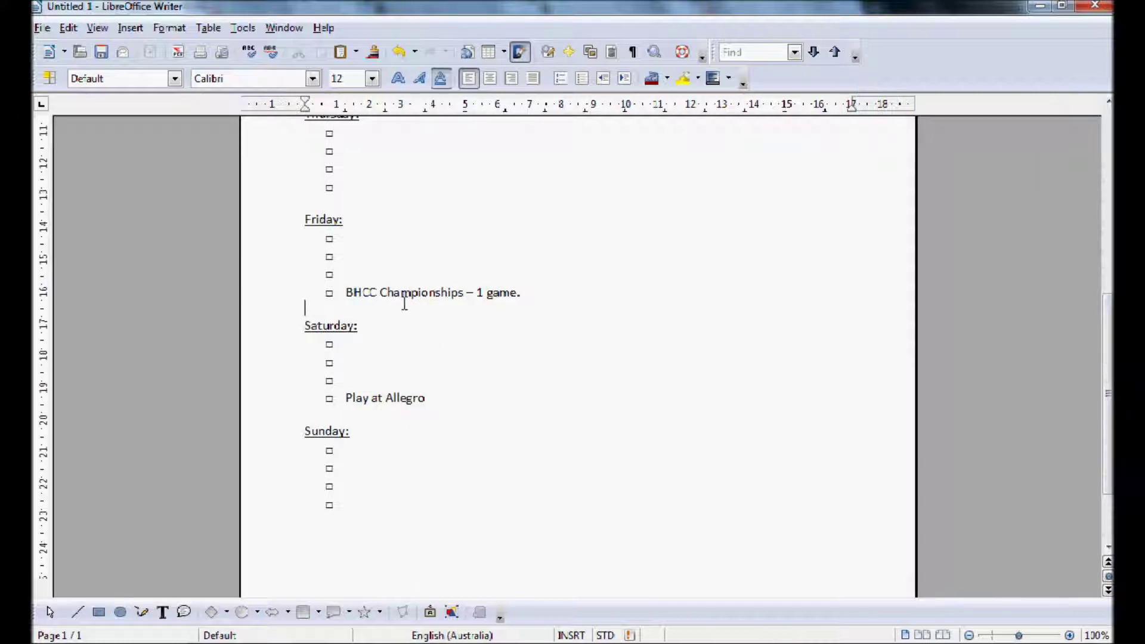
left_click(491, 501)
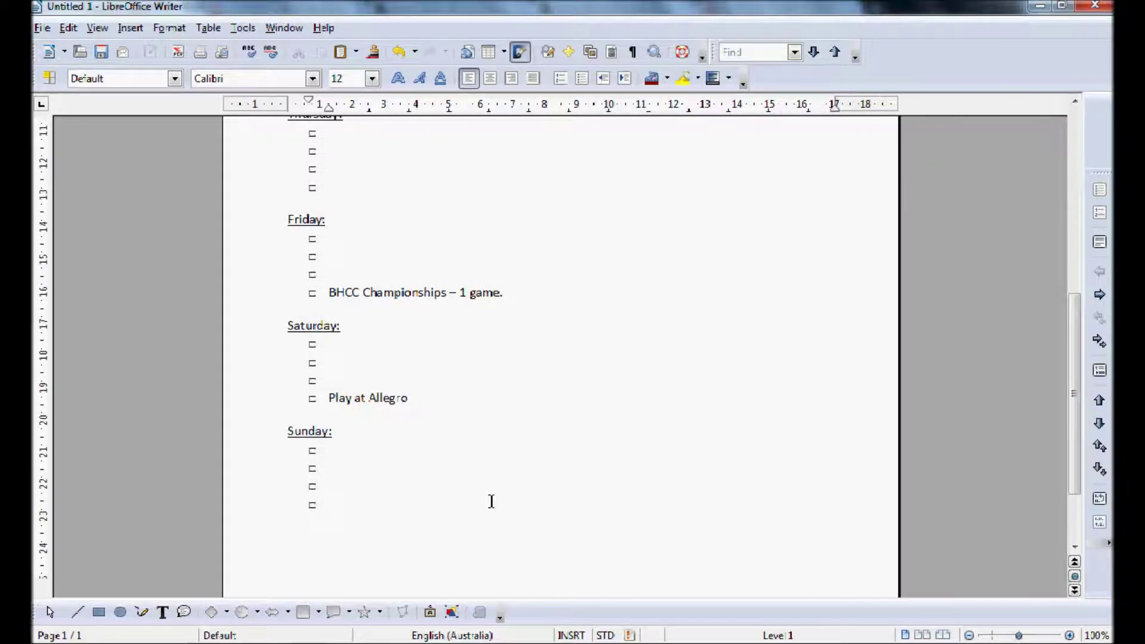
key("Up")
key("Up")
key("Up")
key("Up")
key("Up")
key("Up")
key("Up")
key("Up")
key("Up")
key("Up")
key("Up")
key("Down")
key("Down")
key("Down")
key("Down")
key("Down")
key("Down")
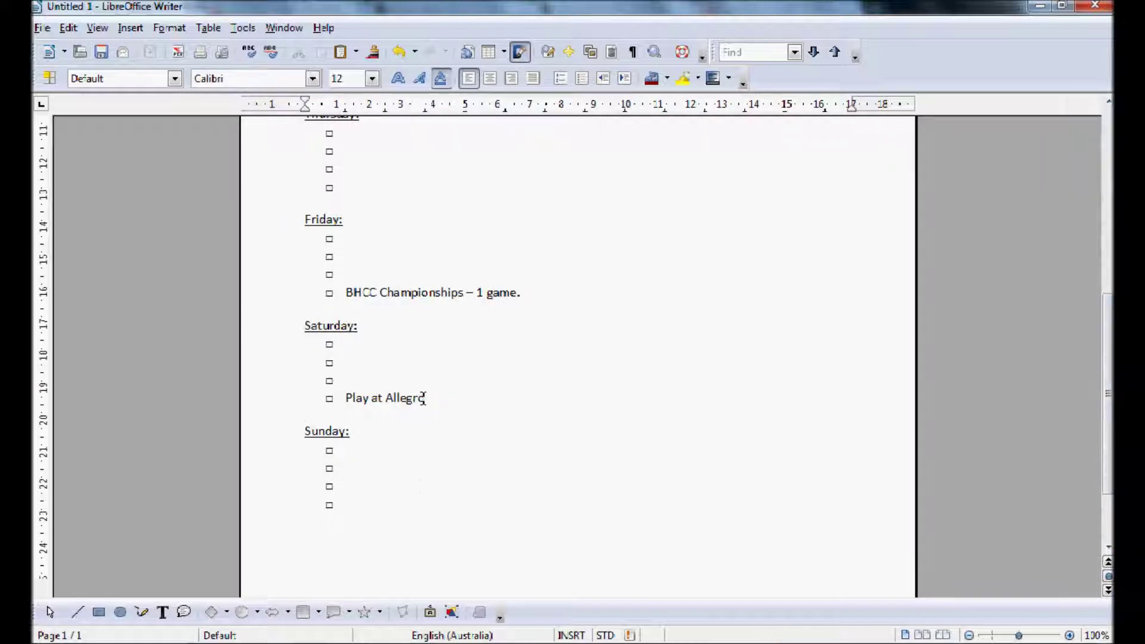
left_click(423, 399)
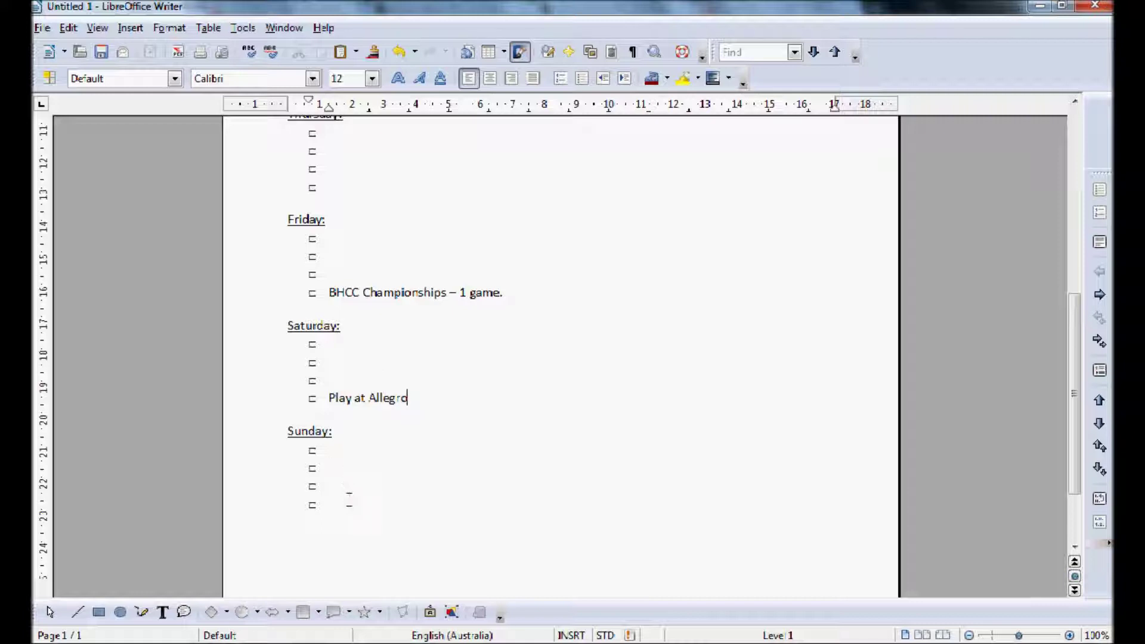
Type 'Analyse from game from BHCC championship' on Sunday's last bullet
left_click(353, 277)
type("Anal")
key("BackSpace")
key("BackSpace")
key("BackSpace")
key("BackSpace")
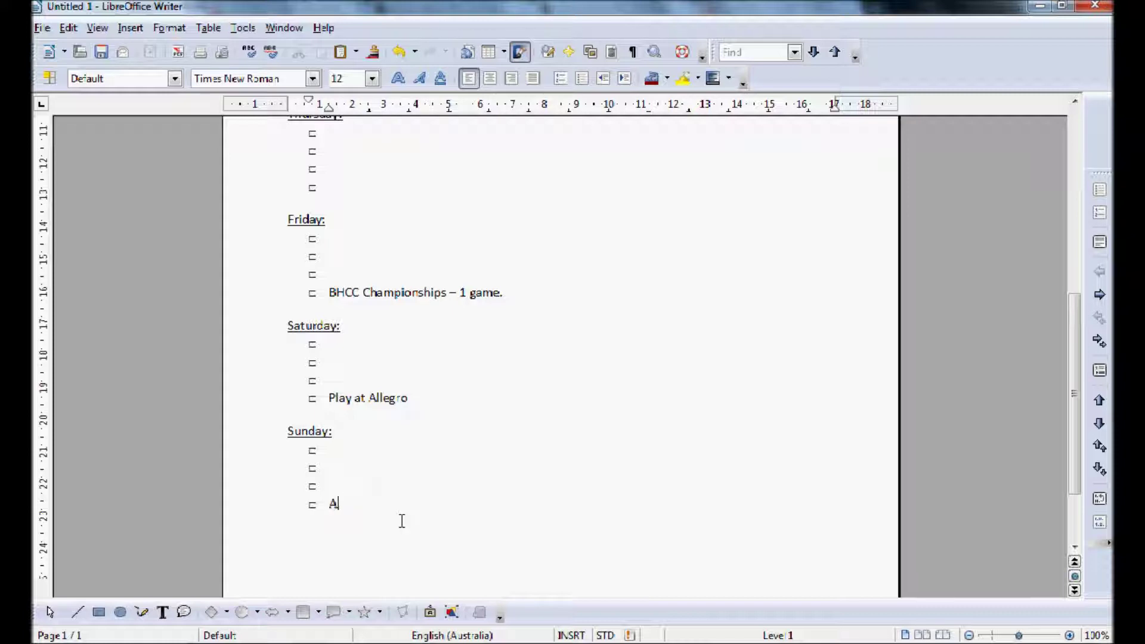
type("Analyse from game B")
key("BackSpace")
type("from BH")
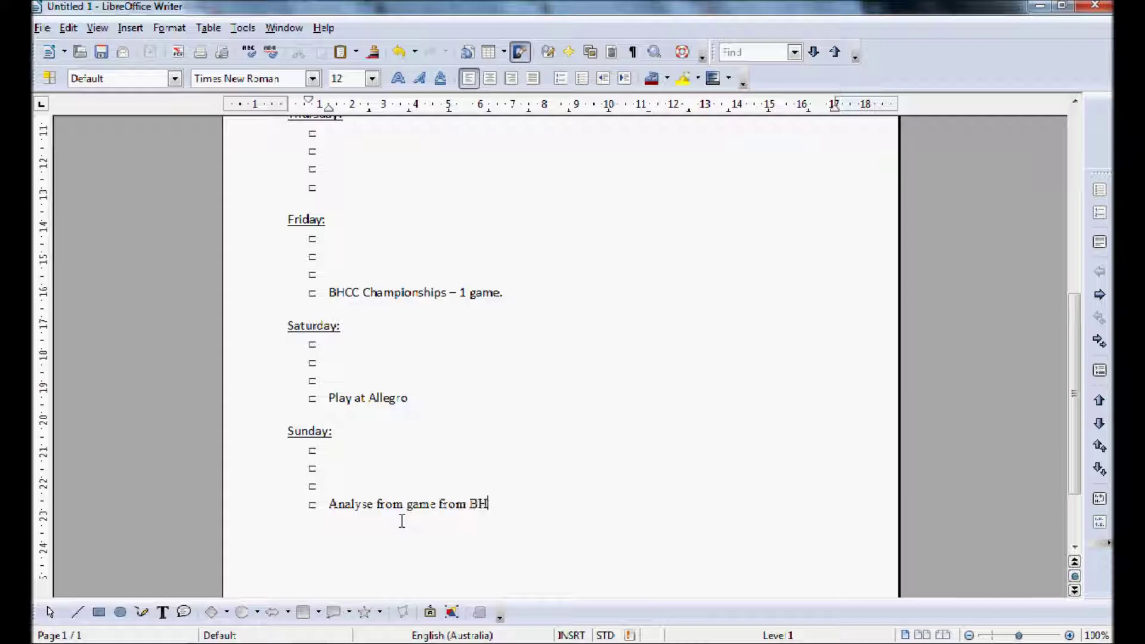
type("CC championship")
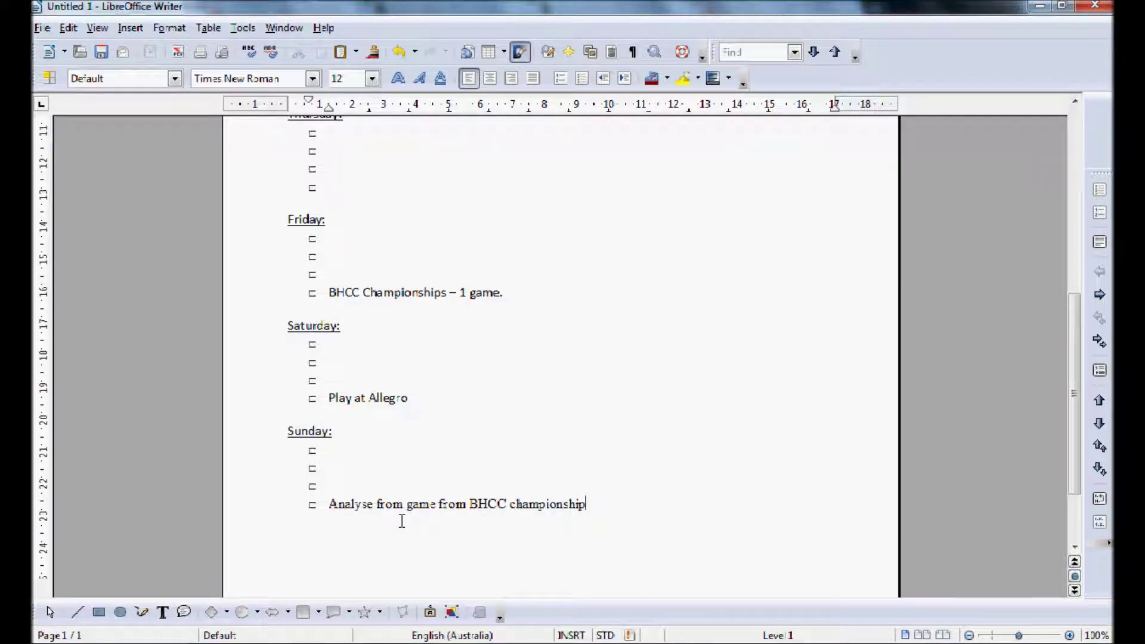
left_click(412, 408)
End 'Play at Allegro' with a period and type '15 Blitz Problems on ChessTempo.com' on Monday's first bullet
left_click(437, 405)
type(".")
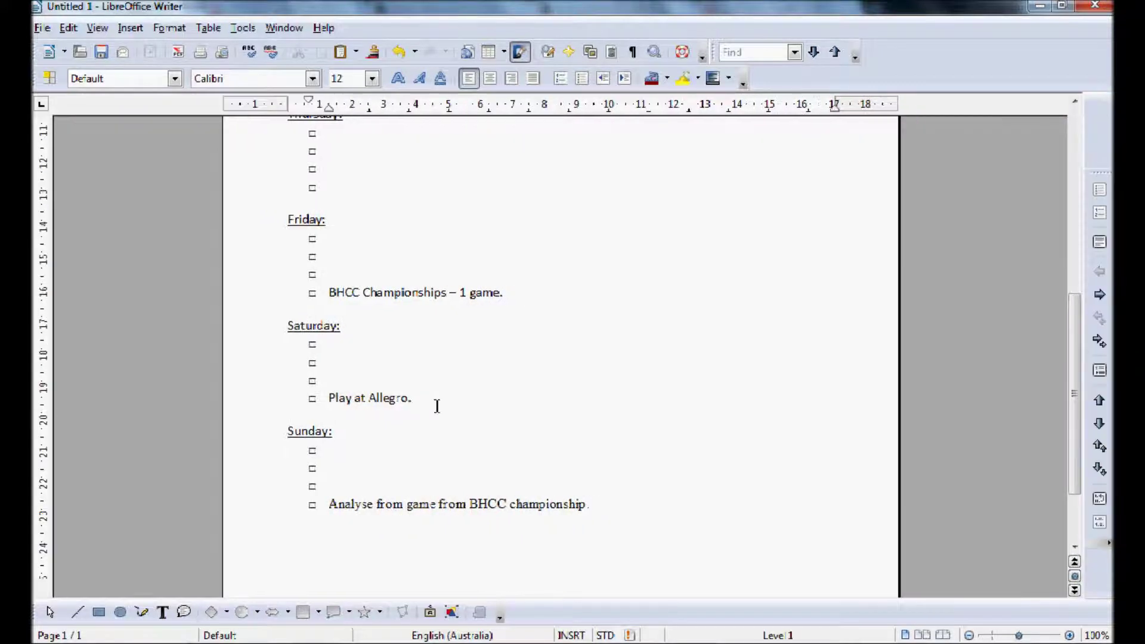
key("Up")
key("Up")
key("Up")
key("Up")
key("Up")
key("Up")
key("Up")
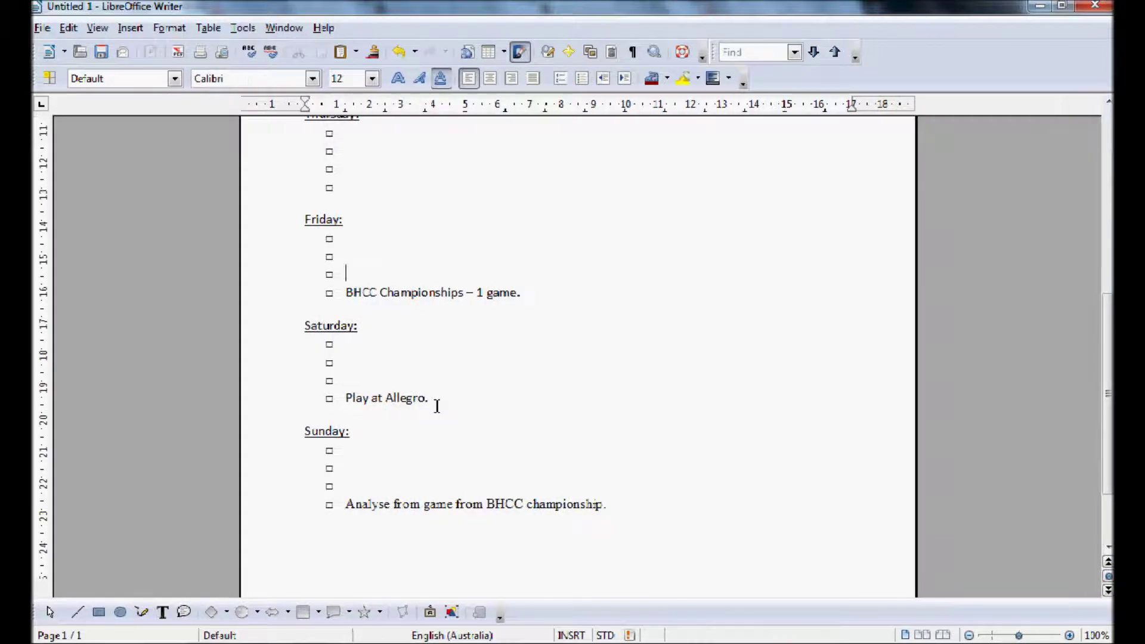
key("Up")
key("Up")
key("Up")
key("Up")
key("Up")
key("Up")
key("Up")
key("Up")
key("Up")
key("Up")
key("Up")
key("Up")
key("Up")
key("Up")
key("Up")
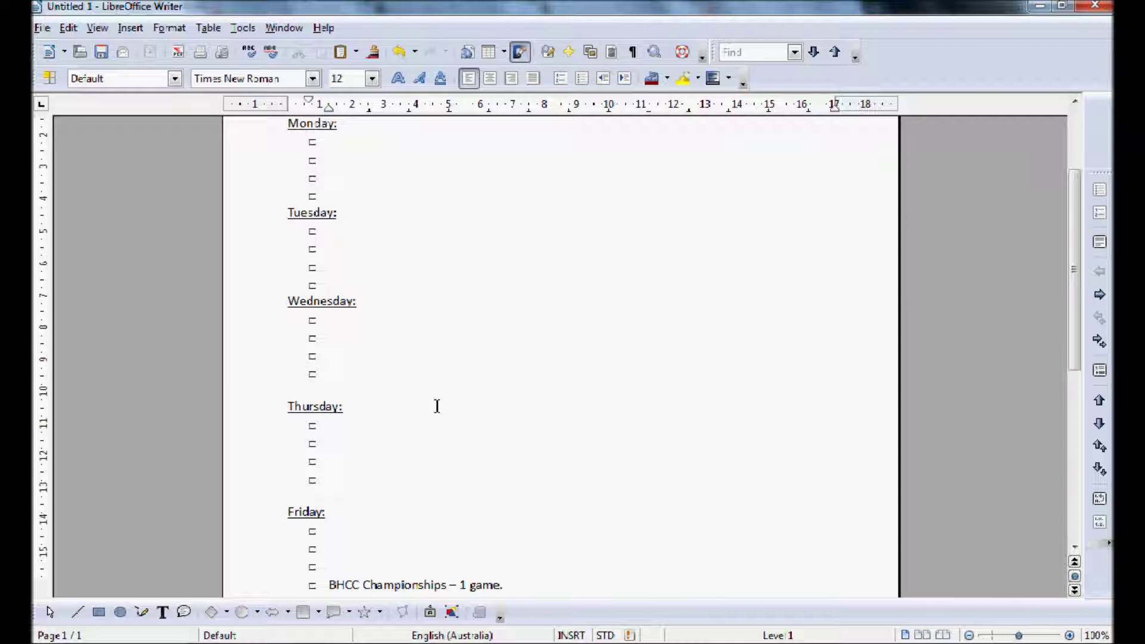
type("15 Blitz Problems ")
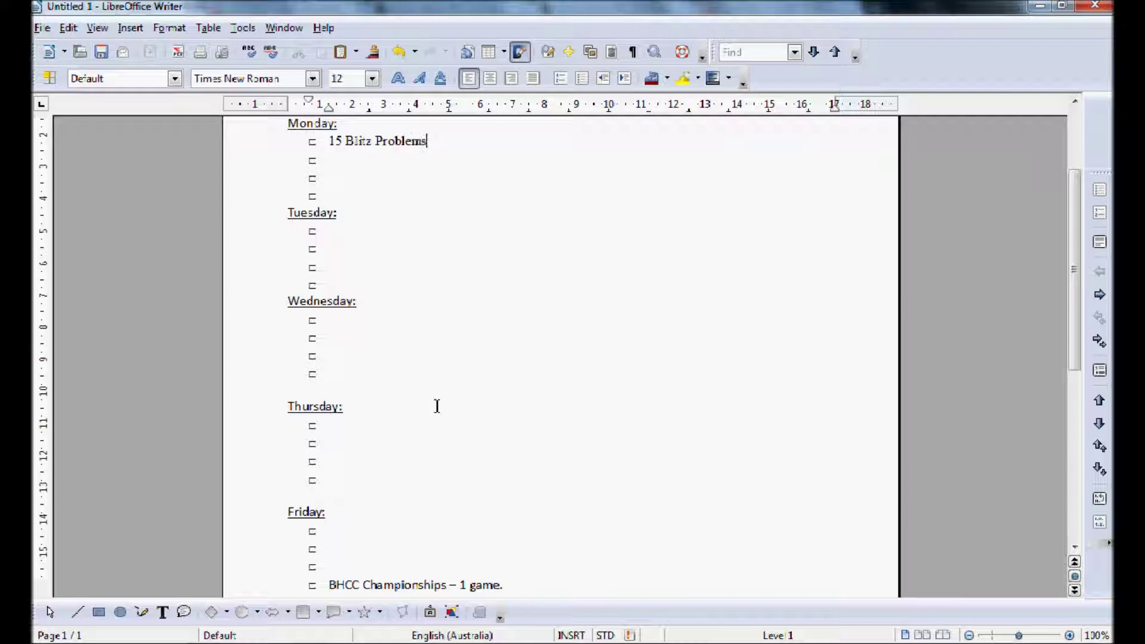
type("on ChessTempo.com")
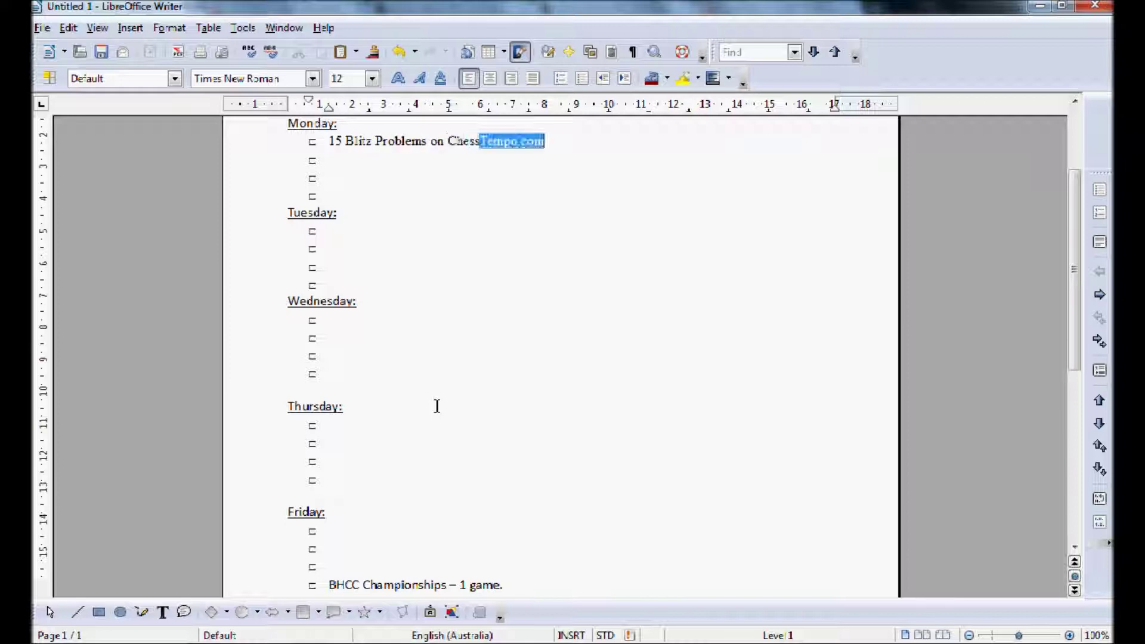
Complete Monday's '15 Blitz Problems on ChessTempo.com' and paste it onto Tuesday–Friday's first bullets
key("Return")
mouse_move(558, 157)
left_mouse_down()
mouse_move(335, 147)
mouse_move(519, 161)
mouse_move(547, 141)
left_mouse_up()
key("ctrl+c")
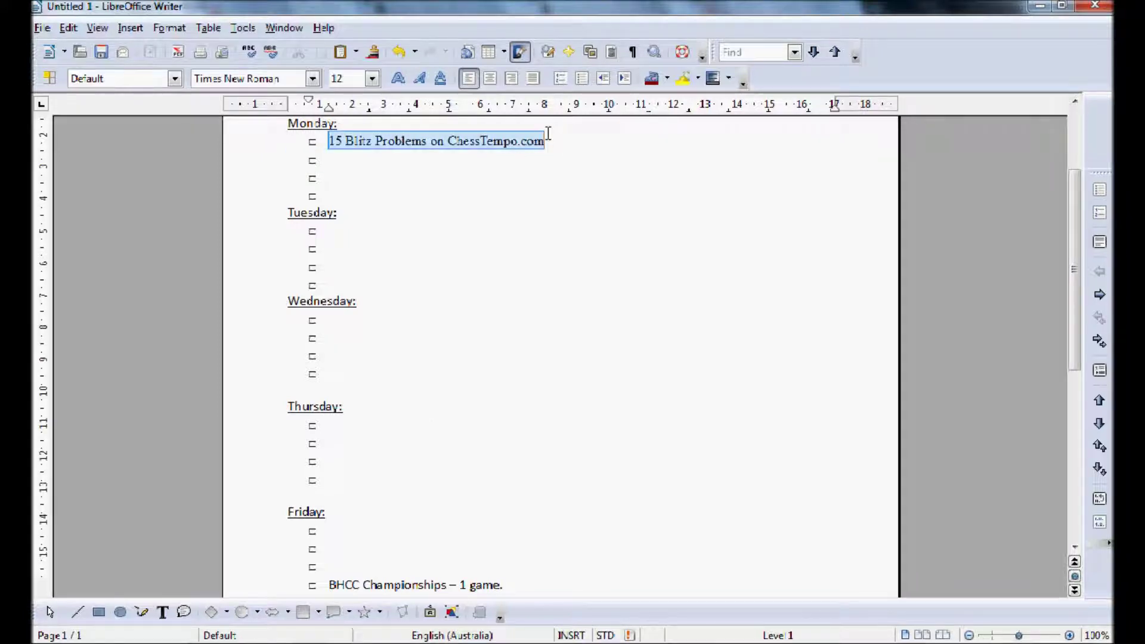
left_click(353, 220)
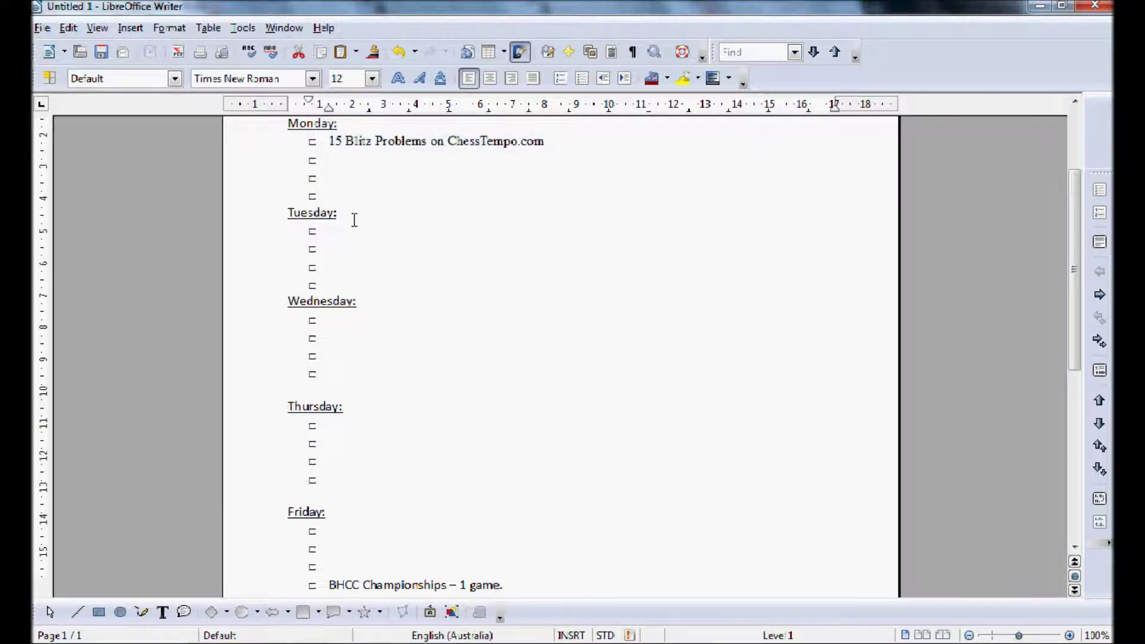
key("ctrl+v")
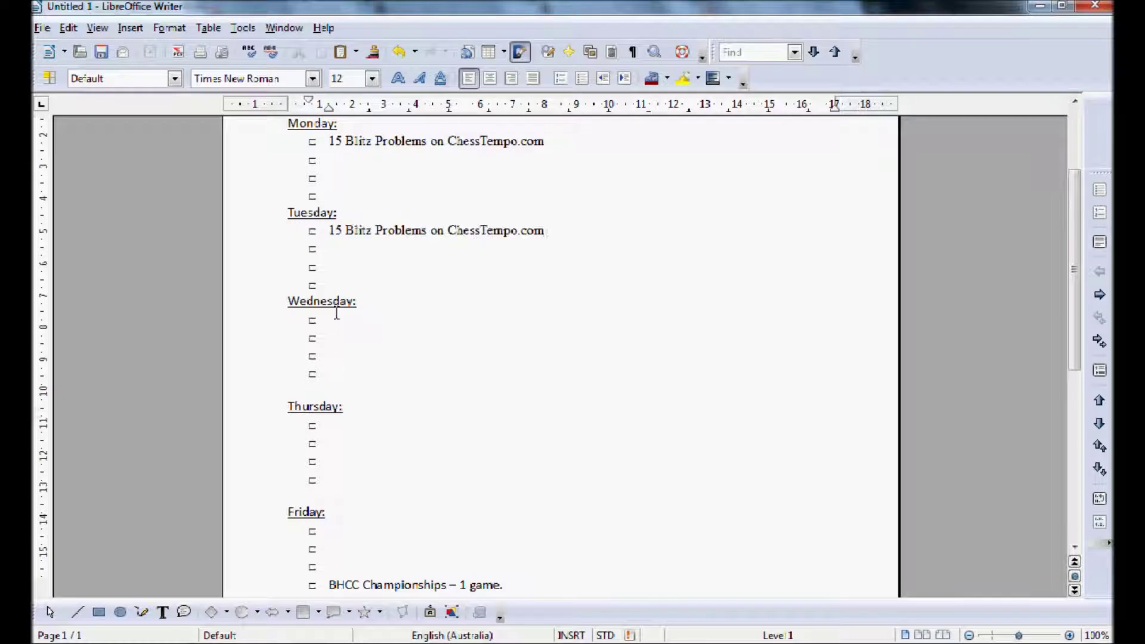
left_click(337, 318)
key("ctrl+v")
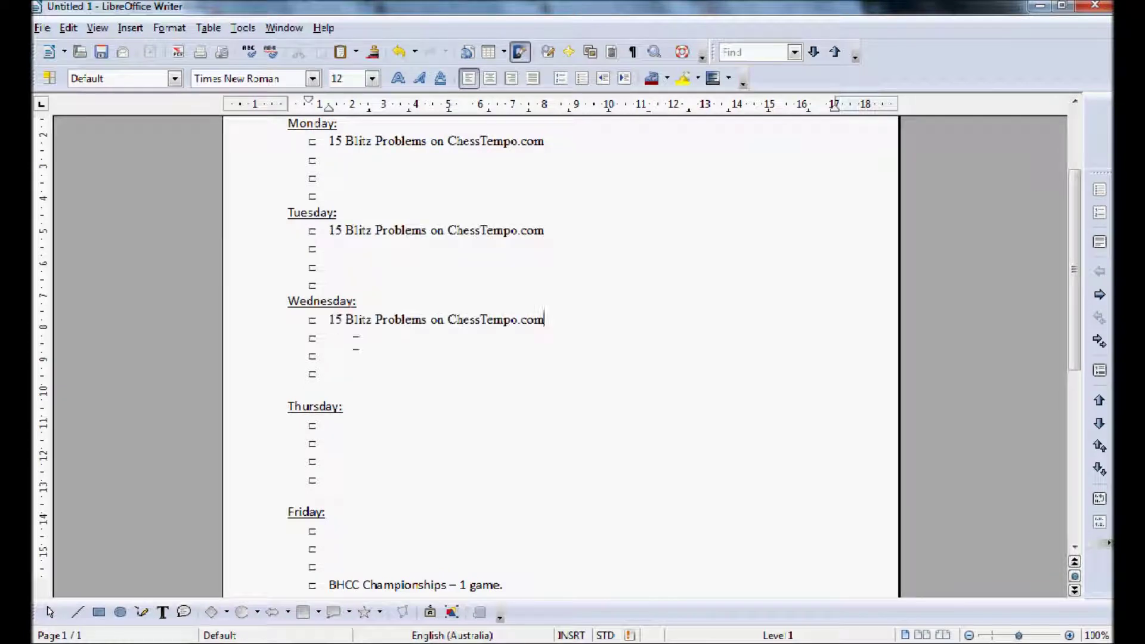
left_click(337, 427)
key("ctrl+v")
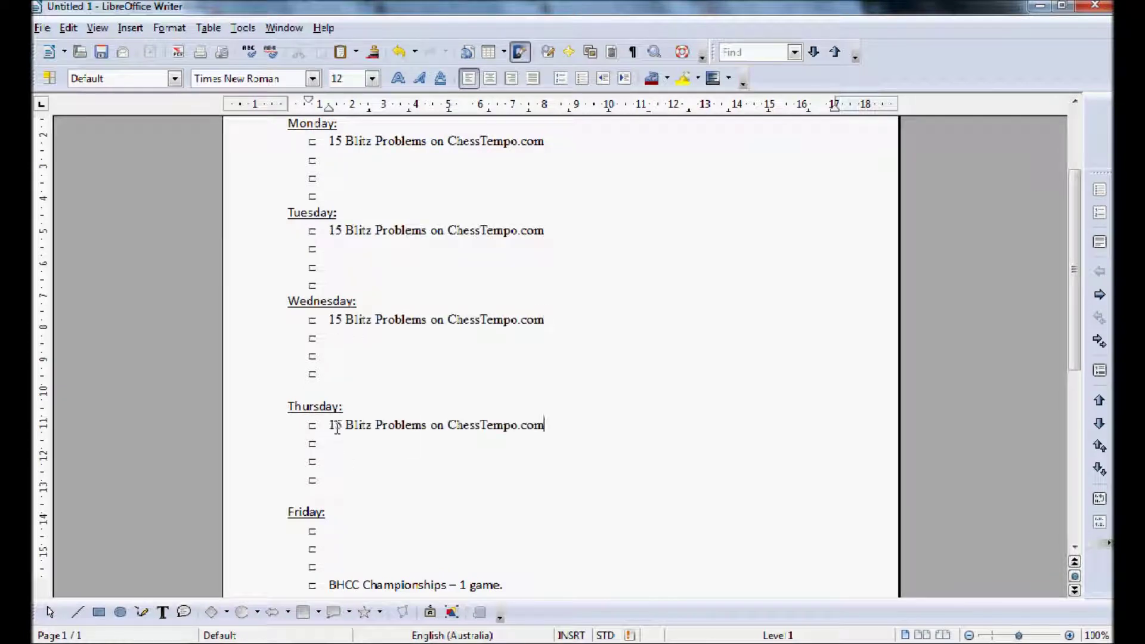
left_click(339, 532)
key("ctrl+v")
scroll(338, 534, "down", 5)
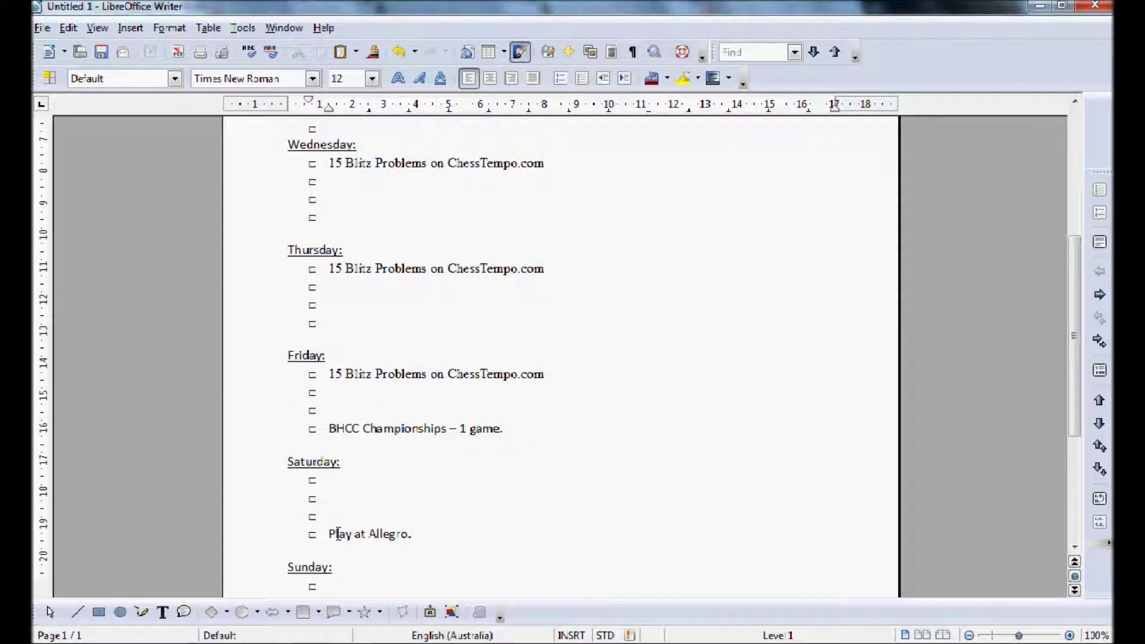
Type '15 Standard Problems on ChessTempo.com' on Saturday's first bullet
type("15 Standard Problems on CHes")
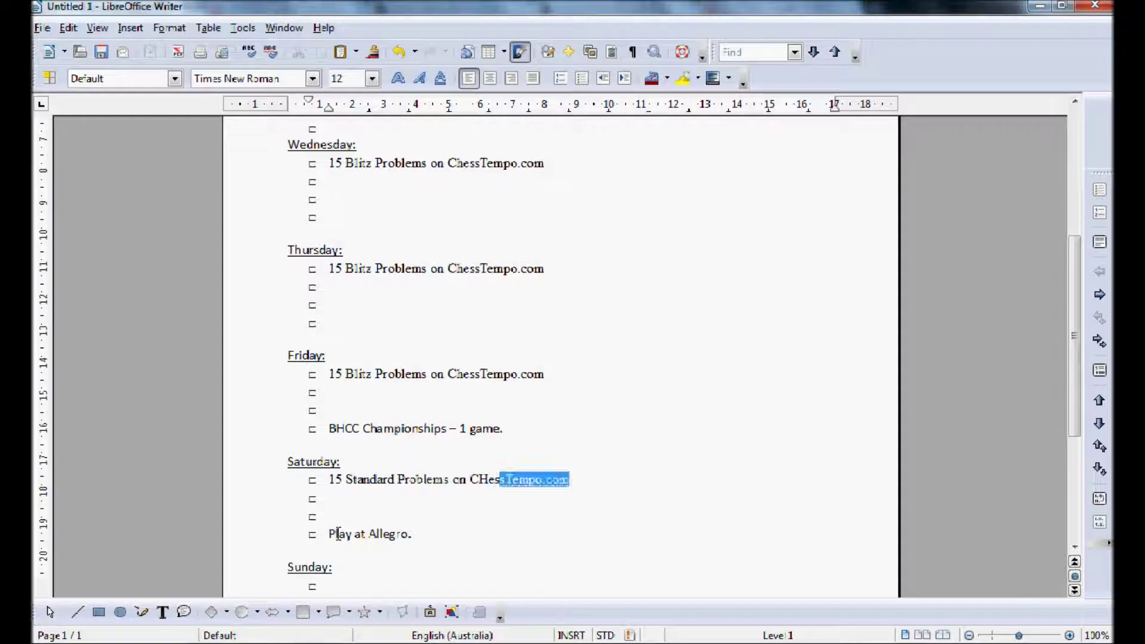
key("BackSpace")
key("BackSpace")
key("BackSpace")
key("BackSpace")
type("hes")
key("Return")
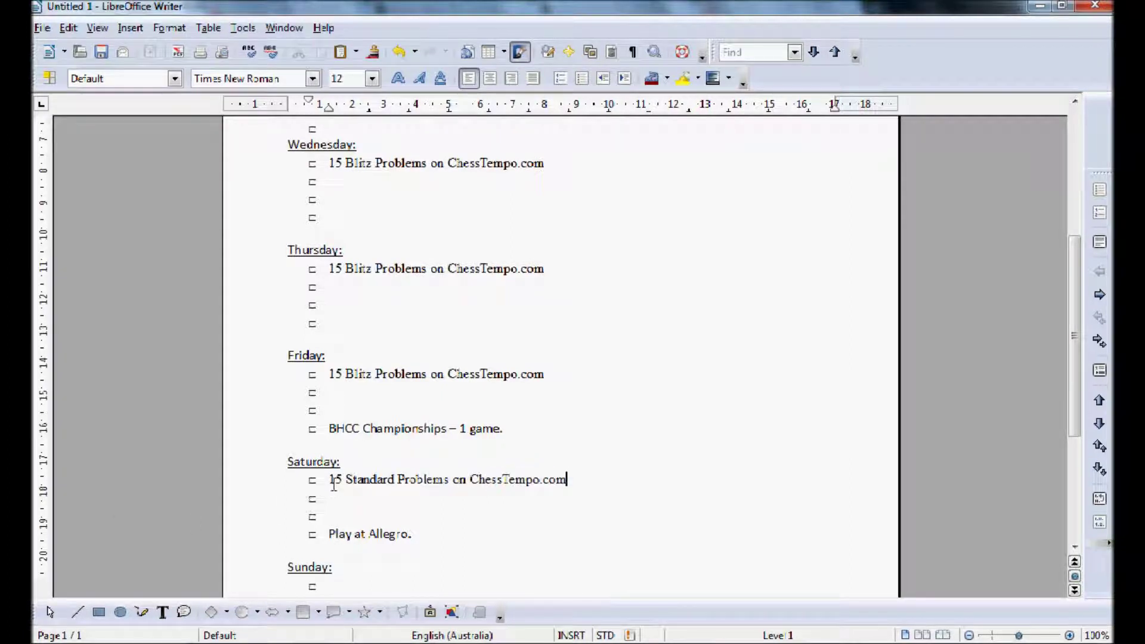
Copy it onto Sunday's first bullet and begin Monday's second task, 'Make a move in co'
left_click_drag(331, 480, 583, 475)
key("ctrl+c")
scroll(570, 477, "down", 4)
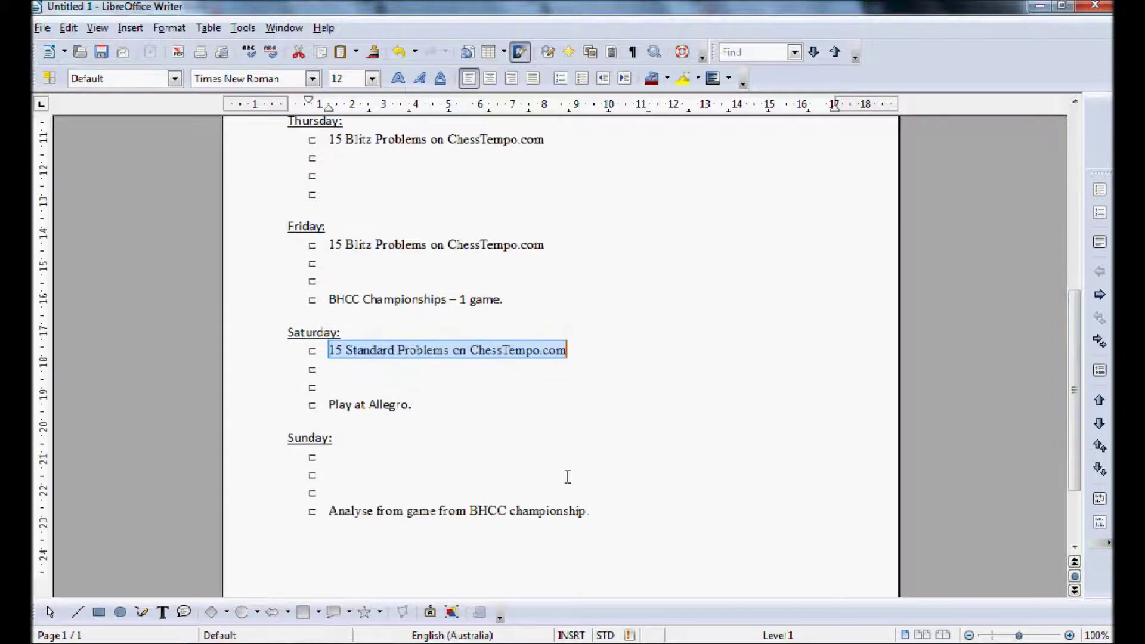
left_click(350, 457)
key("ctrl+v")
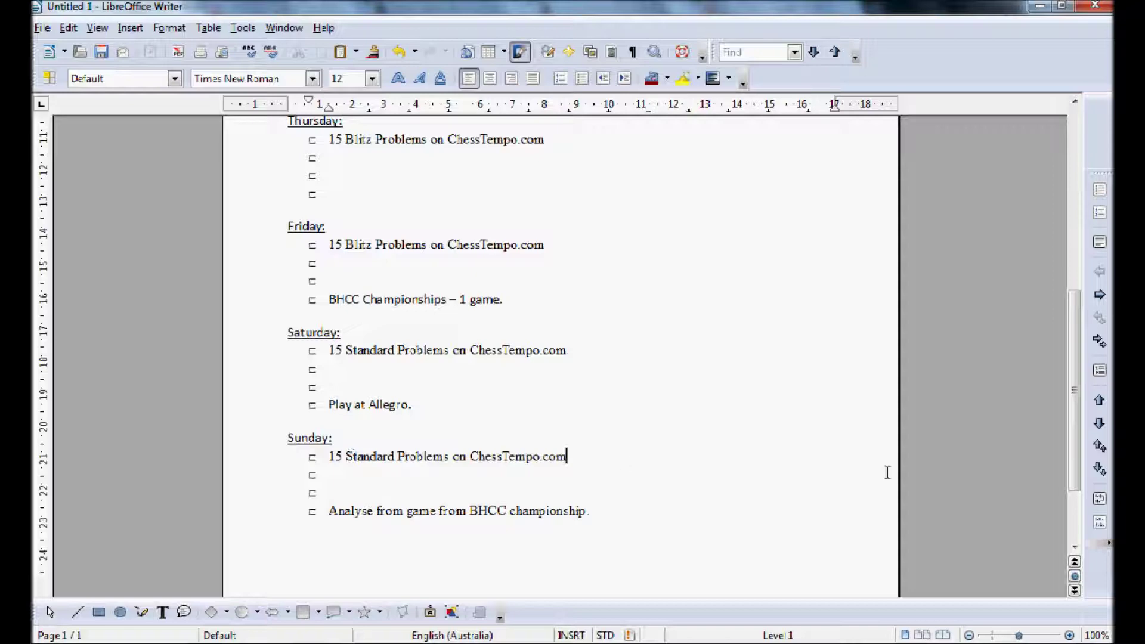
scroll(456, 442, "up", 15)
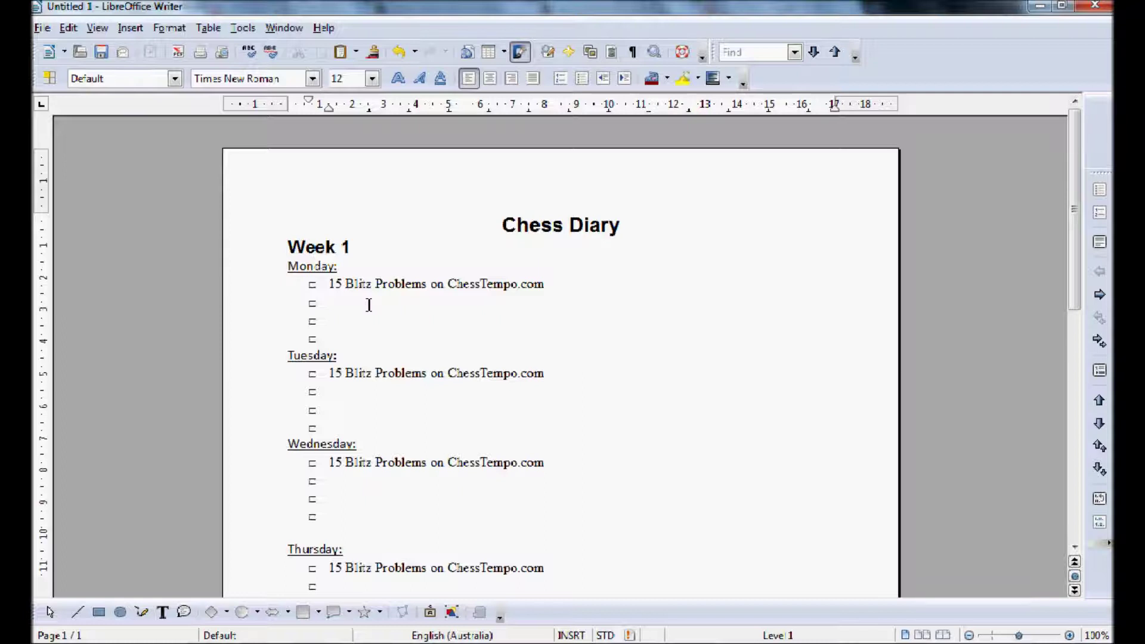
type("Make a move in corr")
Finish Monday's 'Make a move in correspondence game' and paste it as Tuesday–Thursday's second task
key("Return")
type("ga")
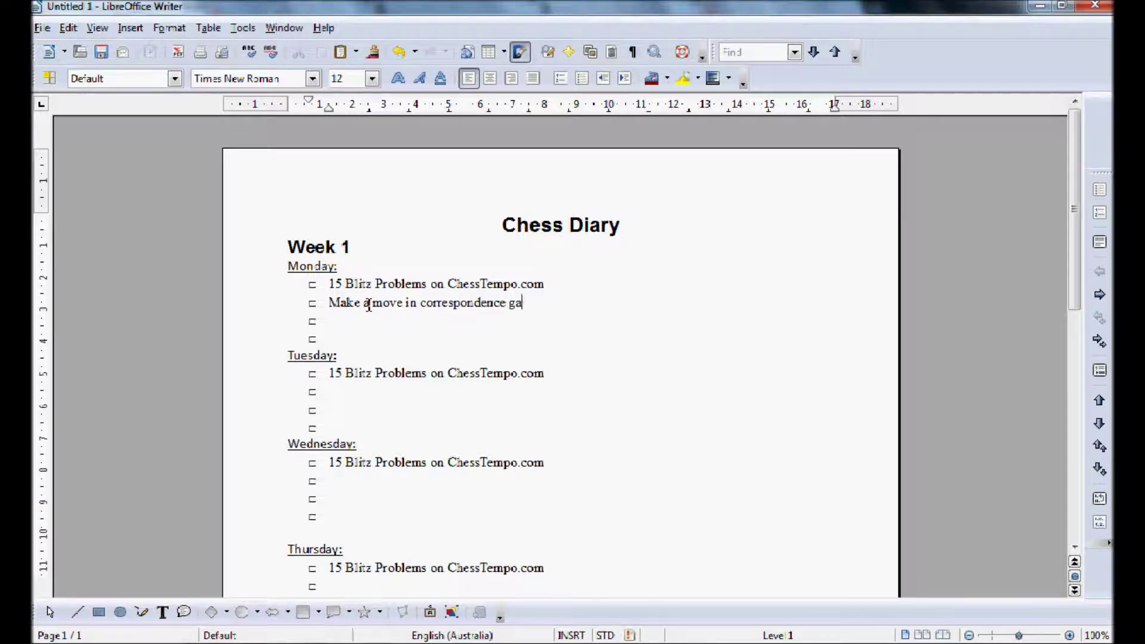
type("me")
left_click_drag(557, 310, 324, 304)
key("ctrl+c")
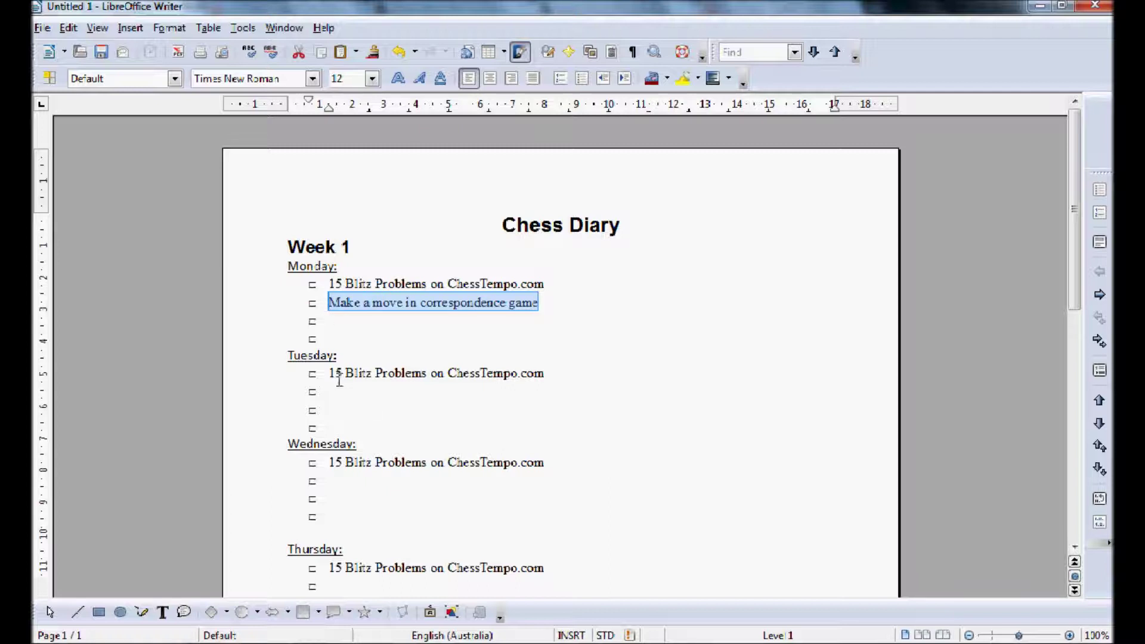
left_click(334, 392)
key("ctrl+v")
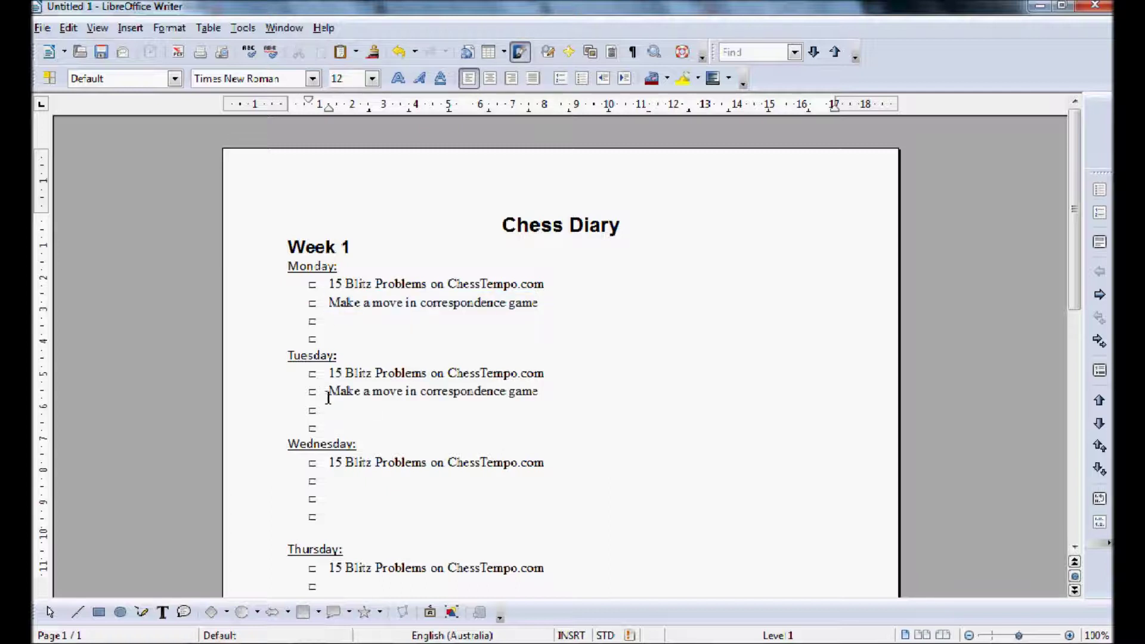
left_click(326, 483)
key("ctrl+v")
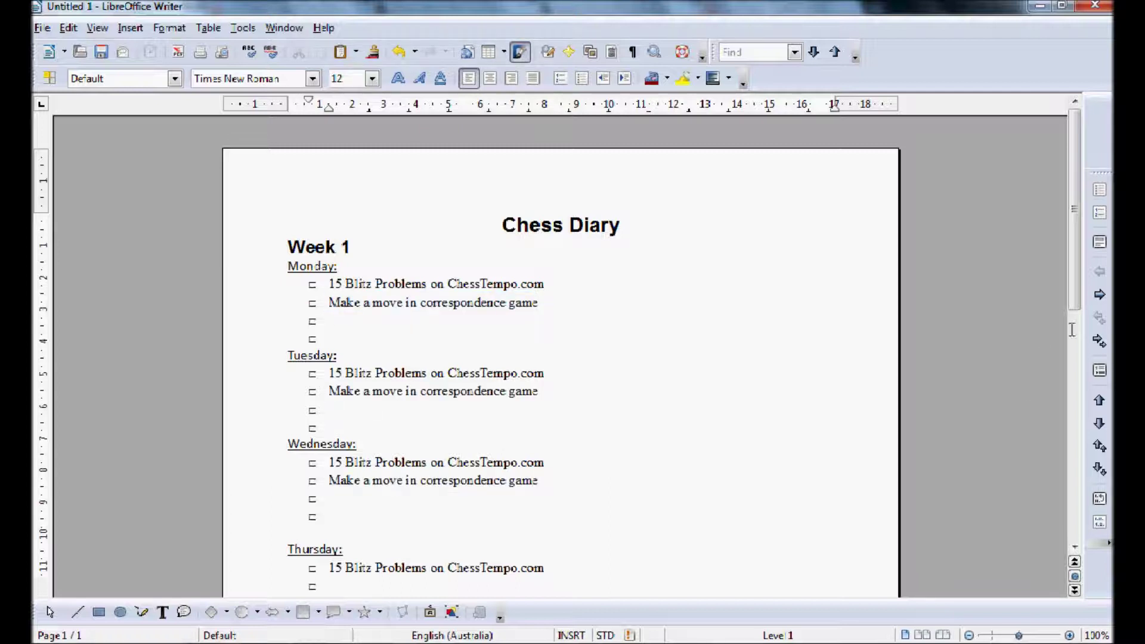
scroll(1080, 306, "down", 3)
left_click(360, 476)
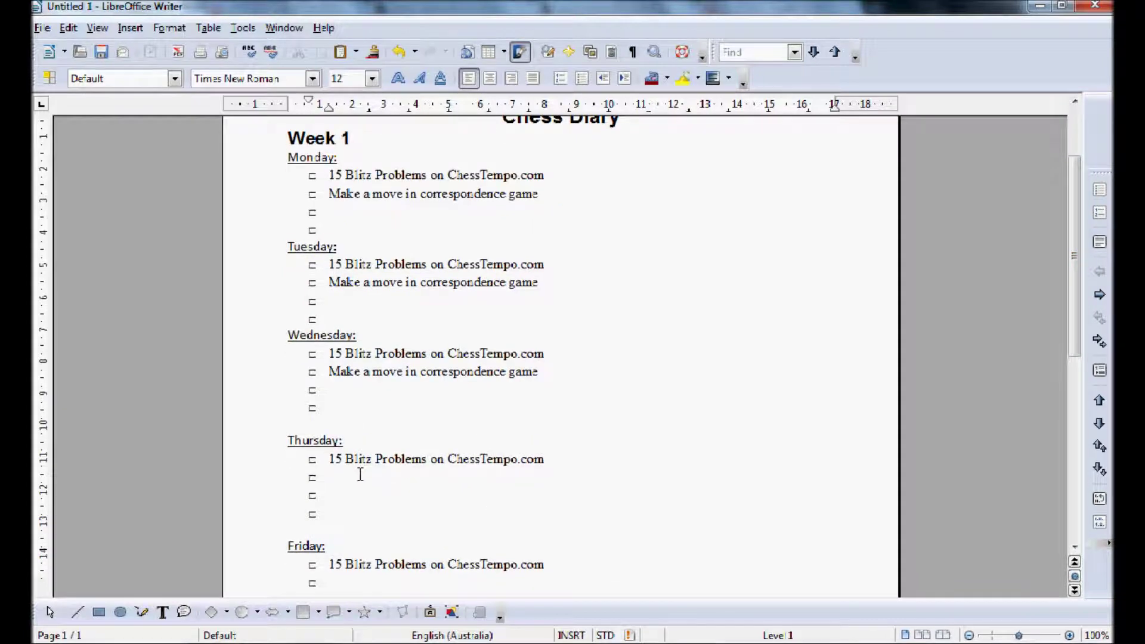
key("ctrl+v")
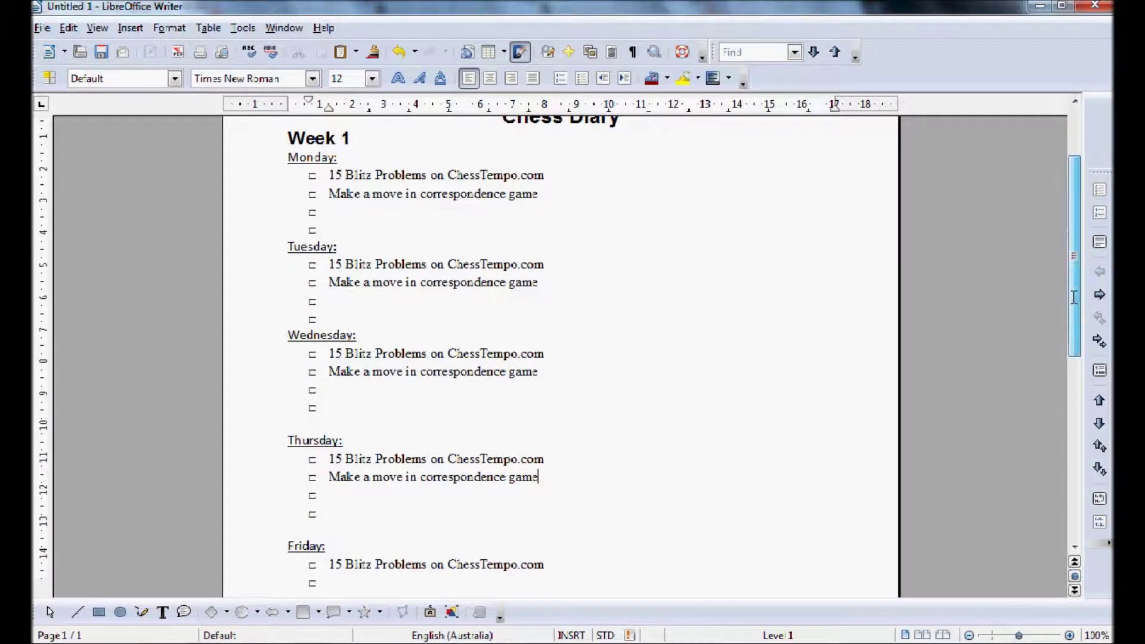
Paste the same correspondence-game task onto Friday's, Saturday's and Sunday's second bullets
scroll(1076, 257, "down", 5)
left_click(337, 405)
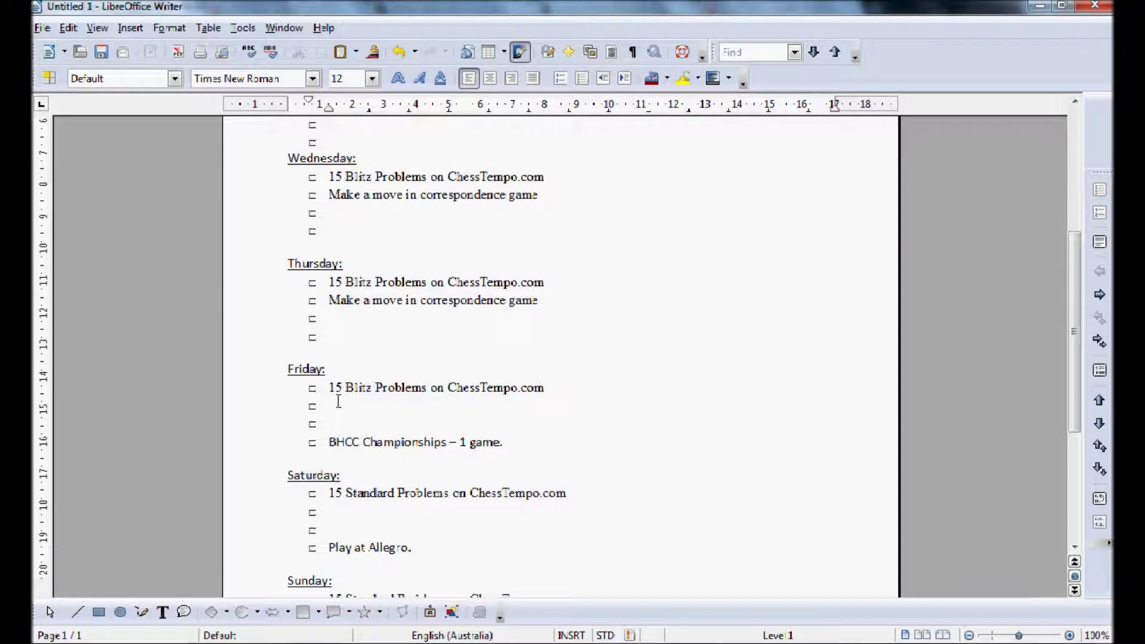
key("ctrl+v")
scroll(1072, 354, "down", 3)
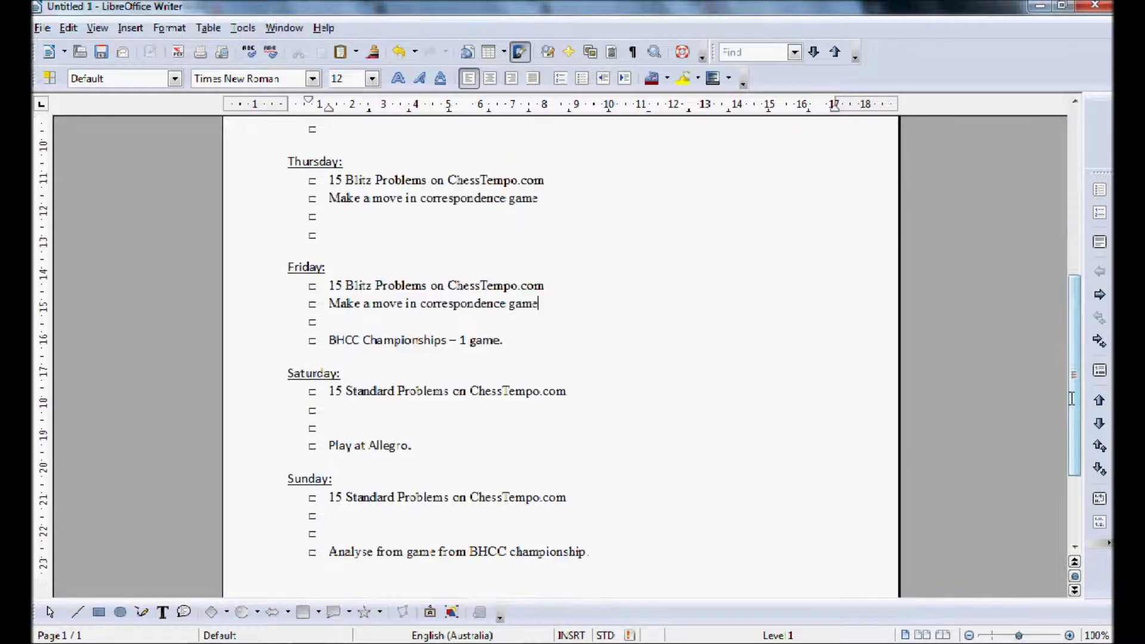
left_click(328, 410)
key("ctrl+v")
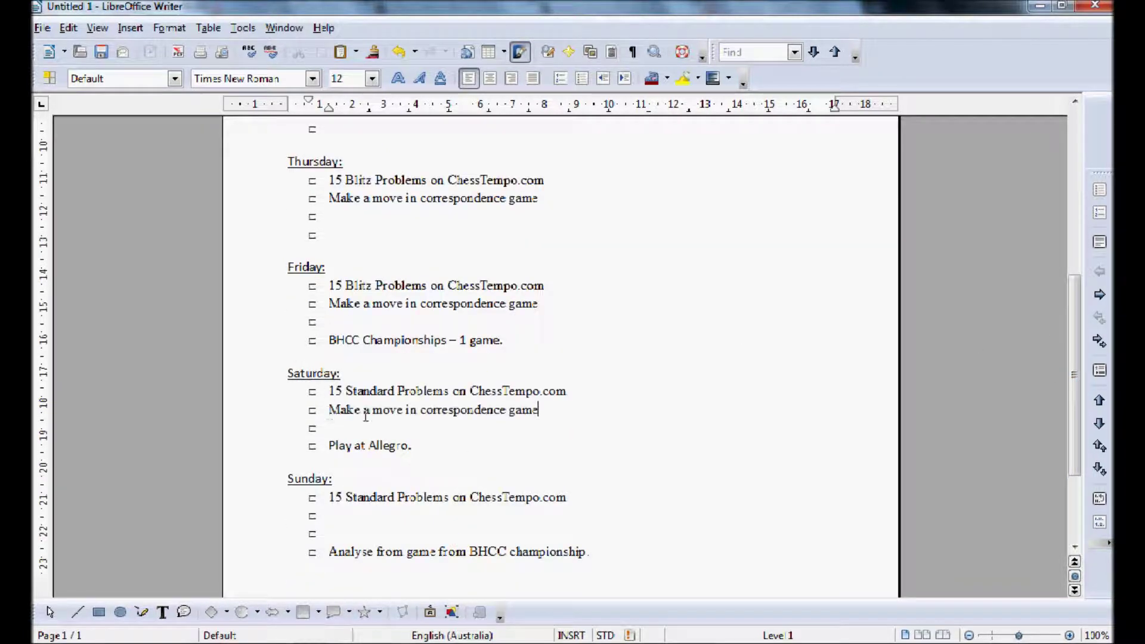
scroll(1076, 421, "down", 3)
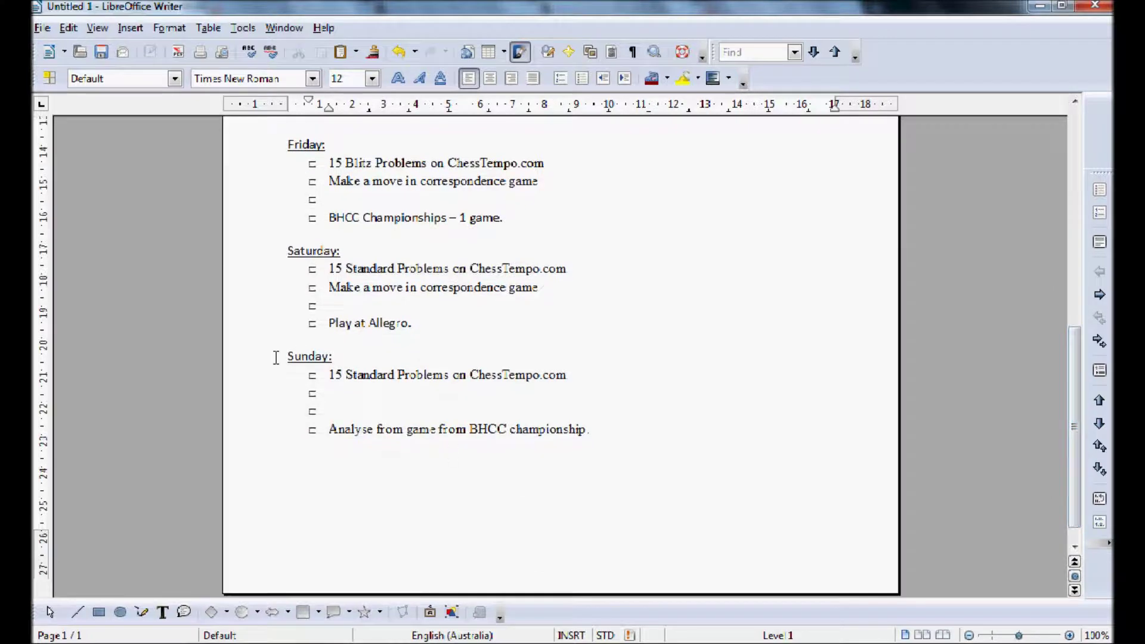
left_click(341, 393)
key("ctrl+v")
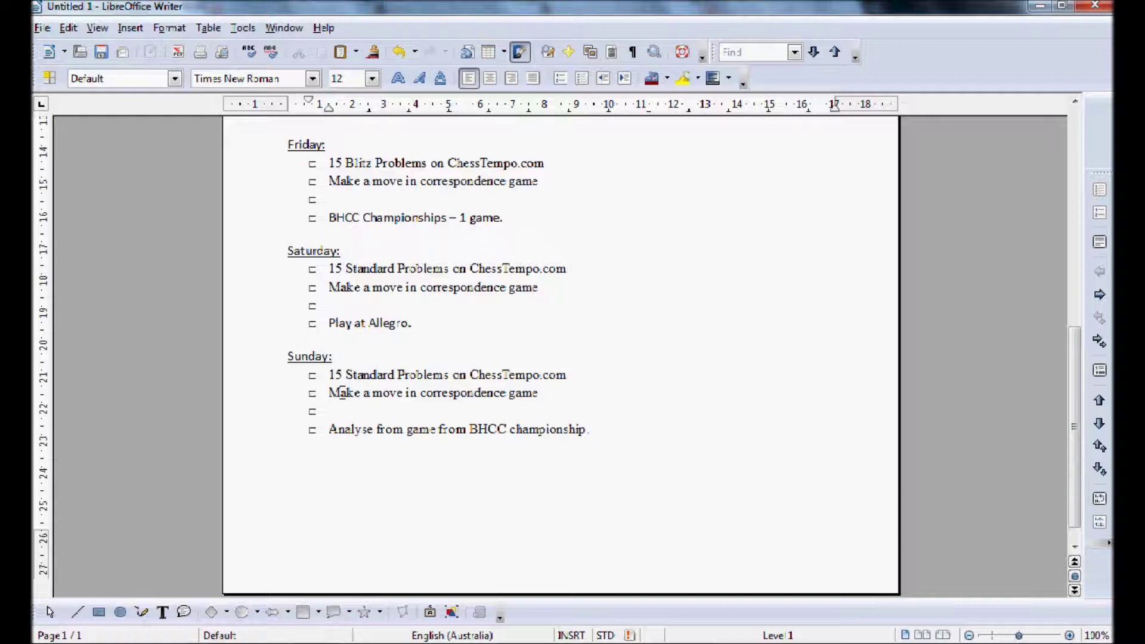
key("Up")
key("Up")
key("Up")
key("Up")
key("Up")
key("Up")
key("Up")
key("Up")
key("Up")
key("Up")
key("Up")
key("Up")
key("Up")
key("Up")
key("Up")
key("Up")
key("Up")
key("Up")
key("Up")
key("Up")
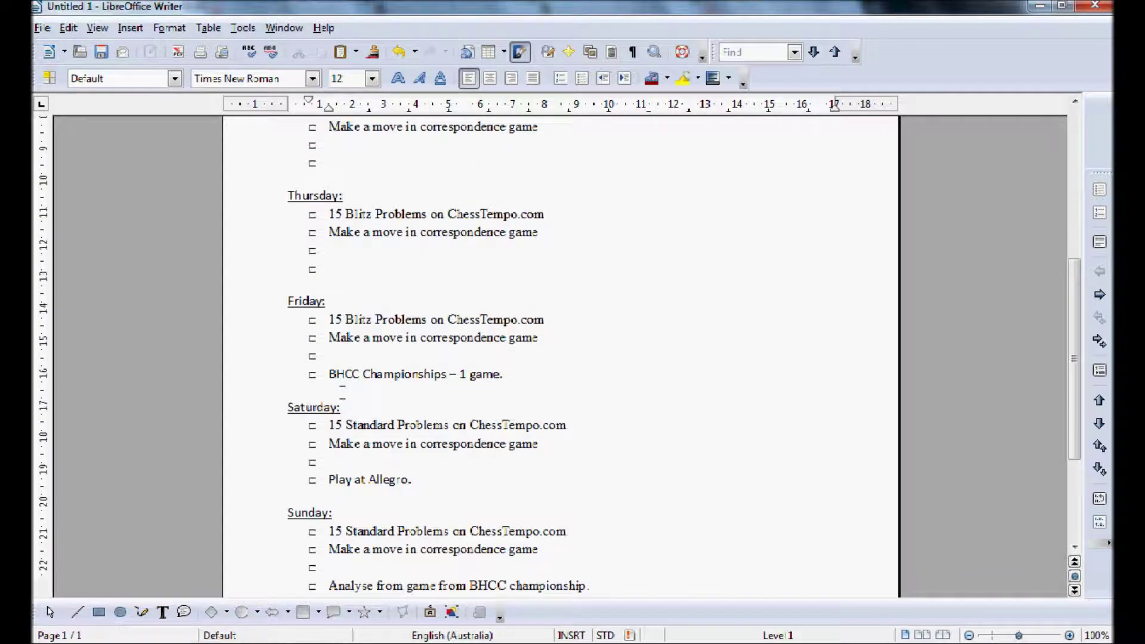
key("Up")
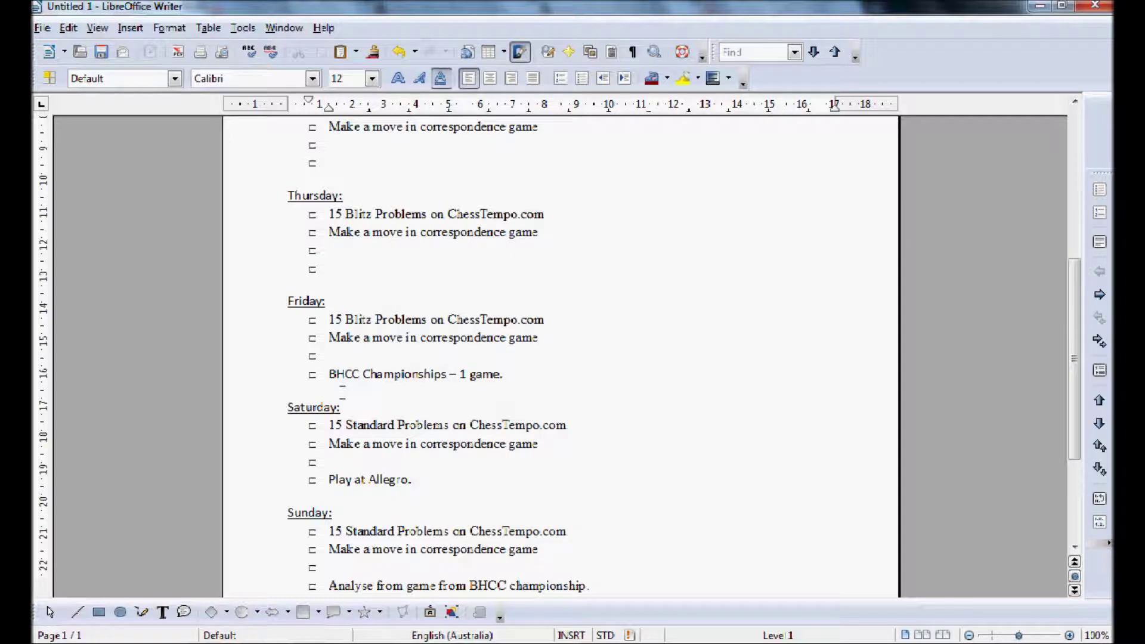
key("Up")
key("Up")
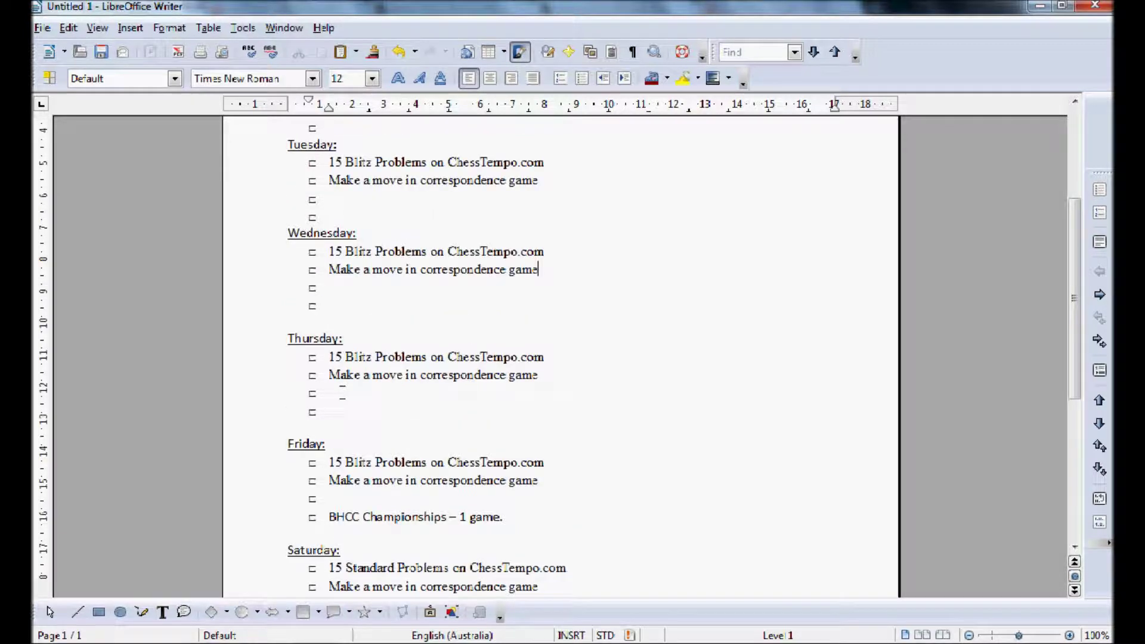
left_click(538, 179)
key("Up")
key("Up")
key("Up")
key("Up")
key("Up")
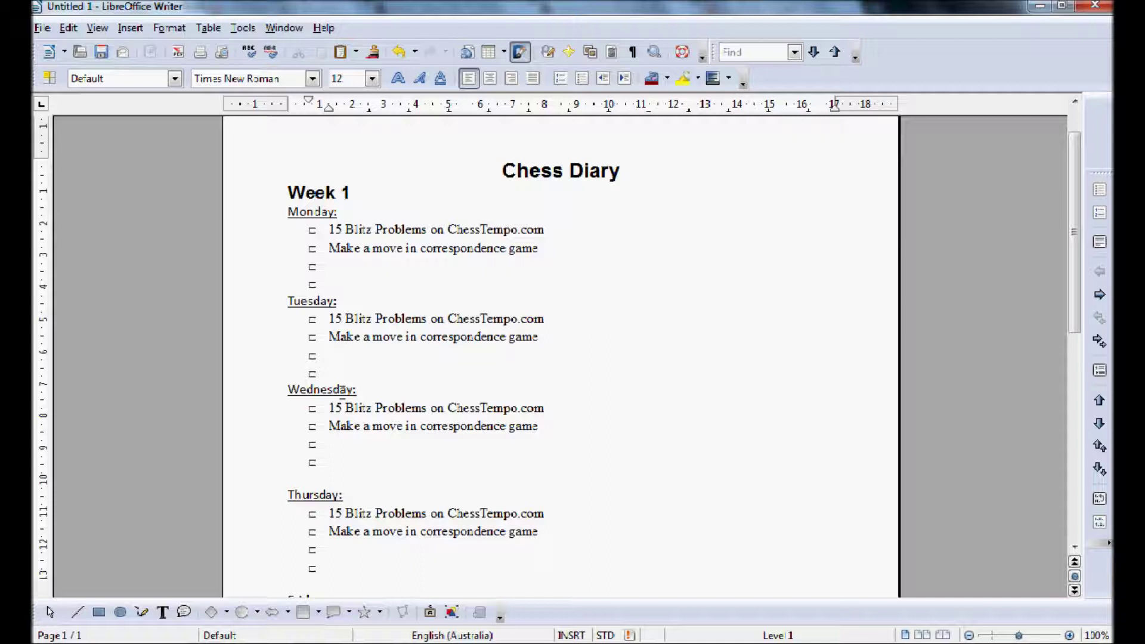
key("Down")
type("3 Blitz Games on FICS-")
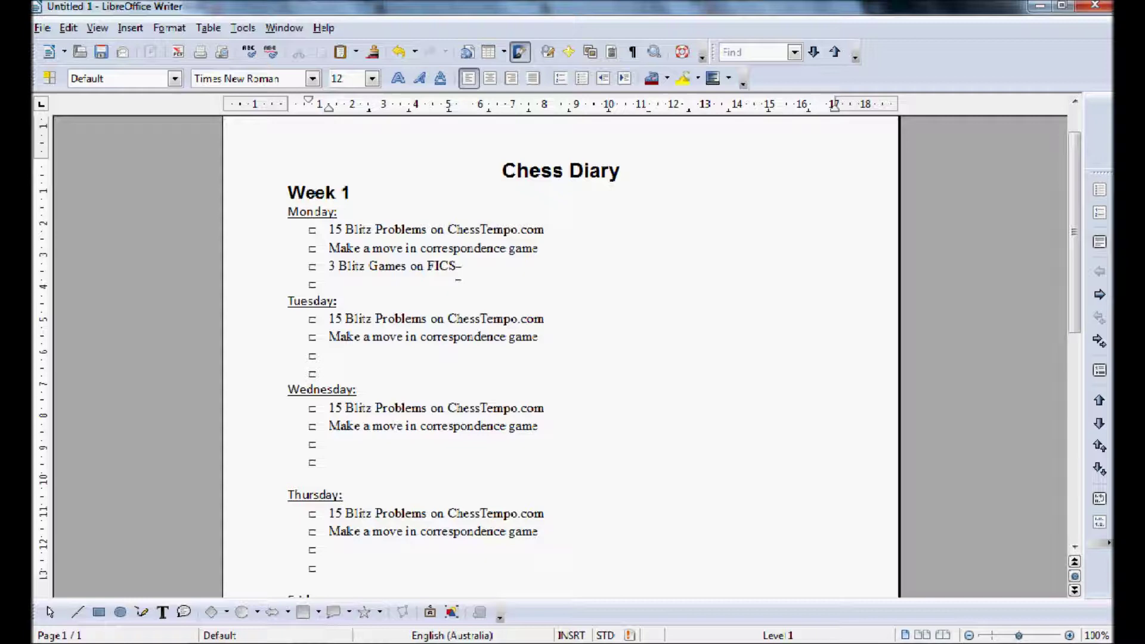
Copy Monday's '3 Blitz Games on FICS' and paste it as Tuesday–Thursday's third task
left_click_drag(456, 267, 332, 263)
key("ctrl+c")
left_click(344, 355)
key("ctrl+v")
left_click(360, 445)
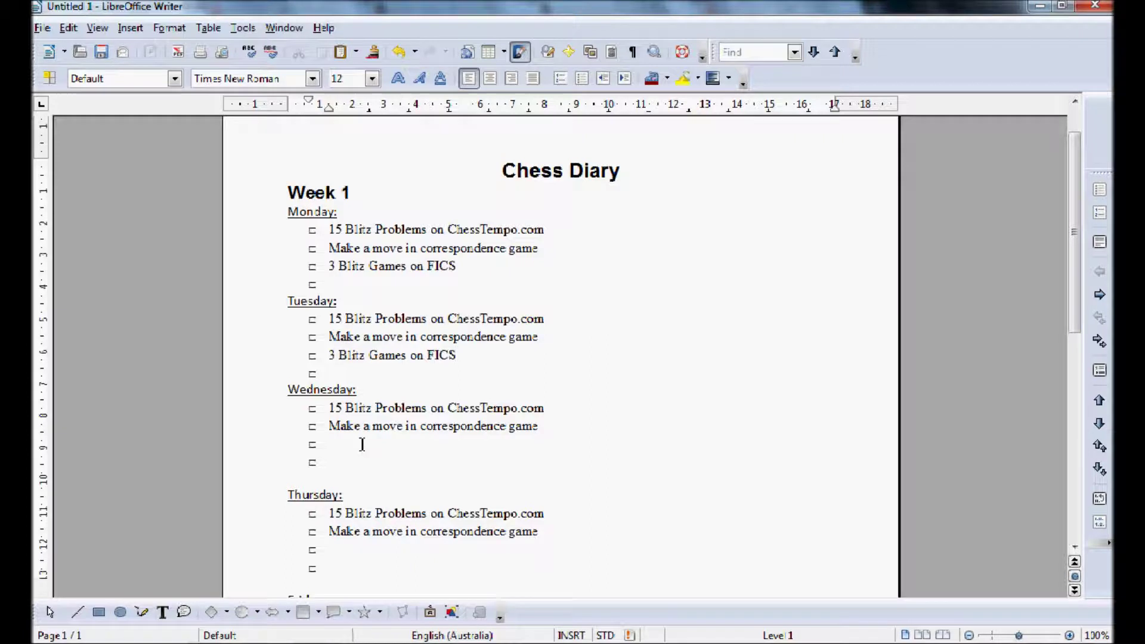
key("ctrl+v")
left_click(347, 552)
key("ctrl+v")
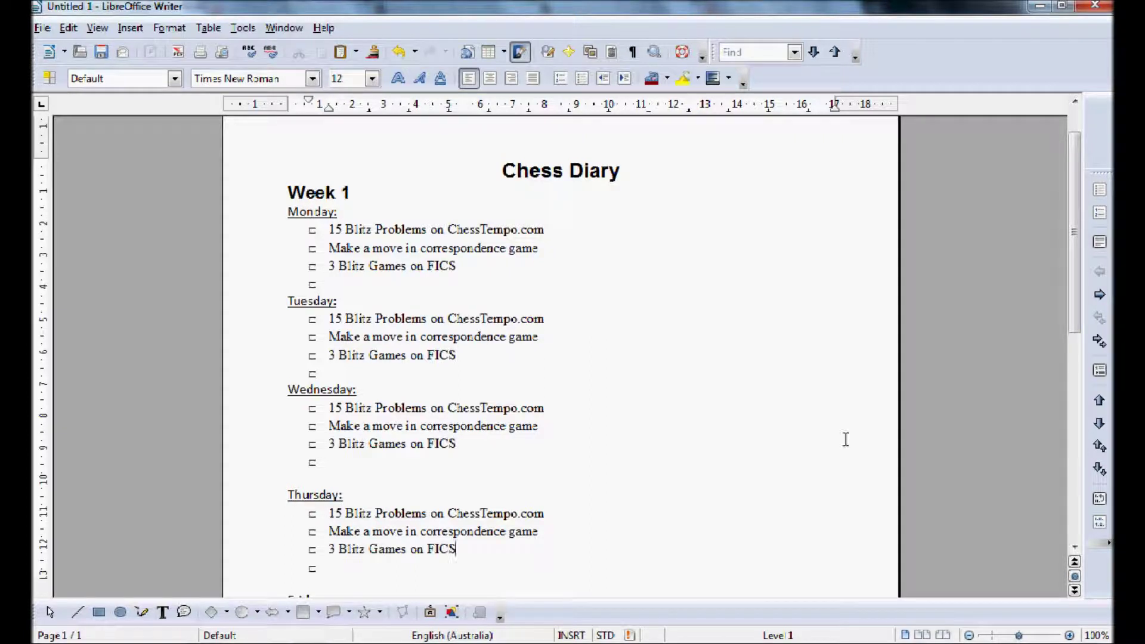
Remove the FICS task pasted on Friday and put it on Sunday's third bullet instead
left_click_drag(1074, 285, 1071, 347)
left_click(344, 513)
key("ctrl+v")
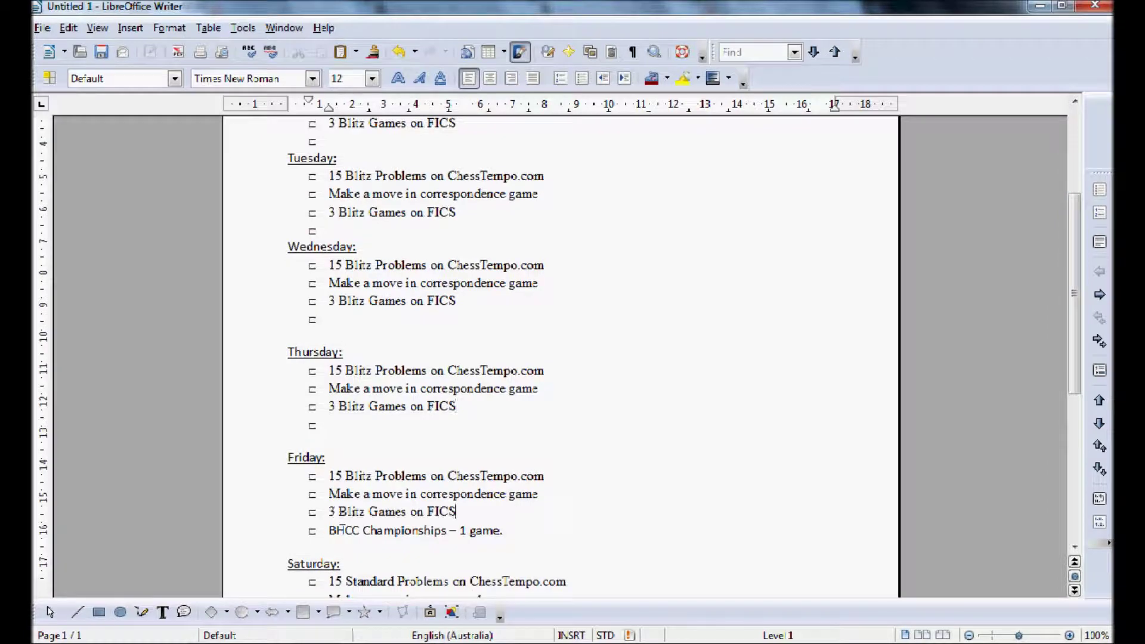
left_click_drag(1075, 391, 1075, 450)
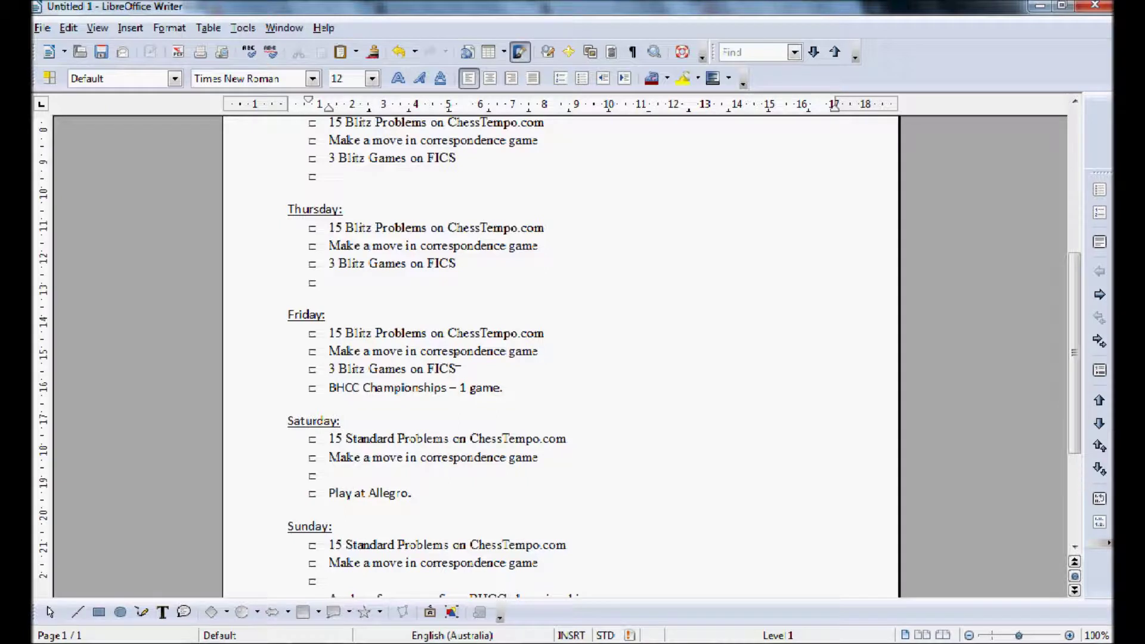
left_click_drag(456, 370, 327, 376)
key("Delete")
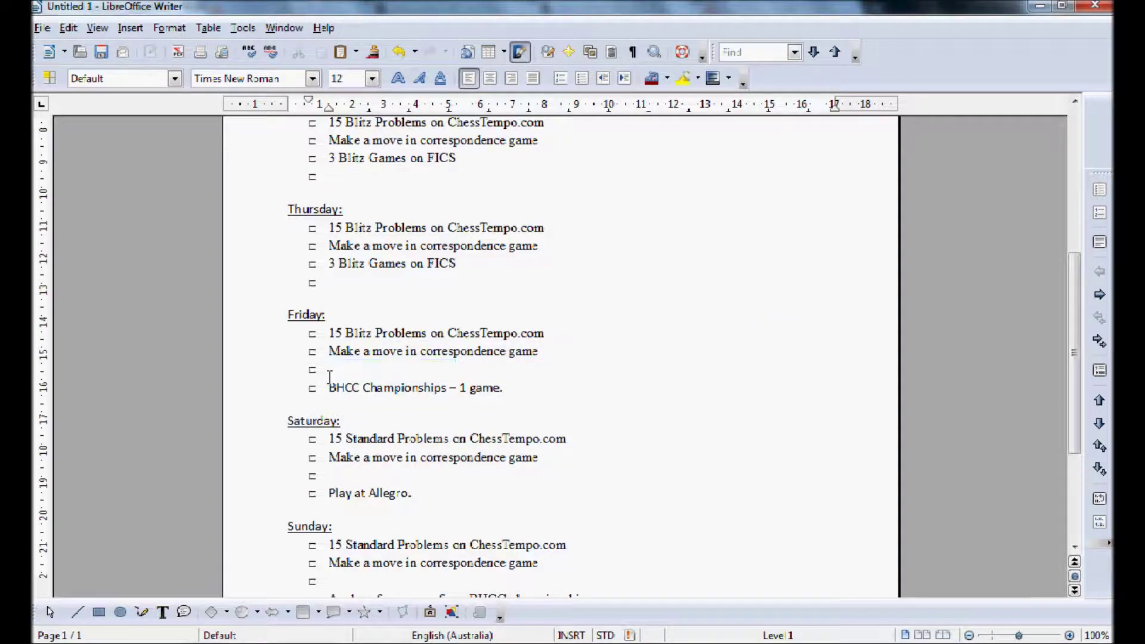
left_click(414, 479)
key("ctrl+v")
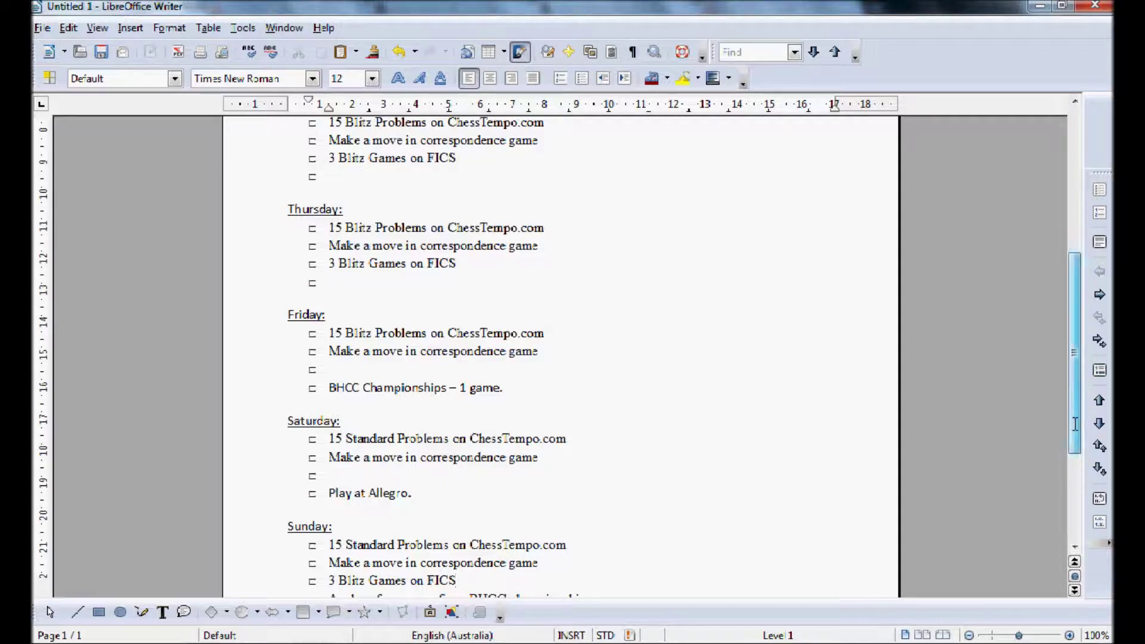
Type 'Do Concentric Square mini-drill' as Monday's fourth bullet task
left_click_drag(1075, 424, 1071, 279)
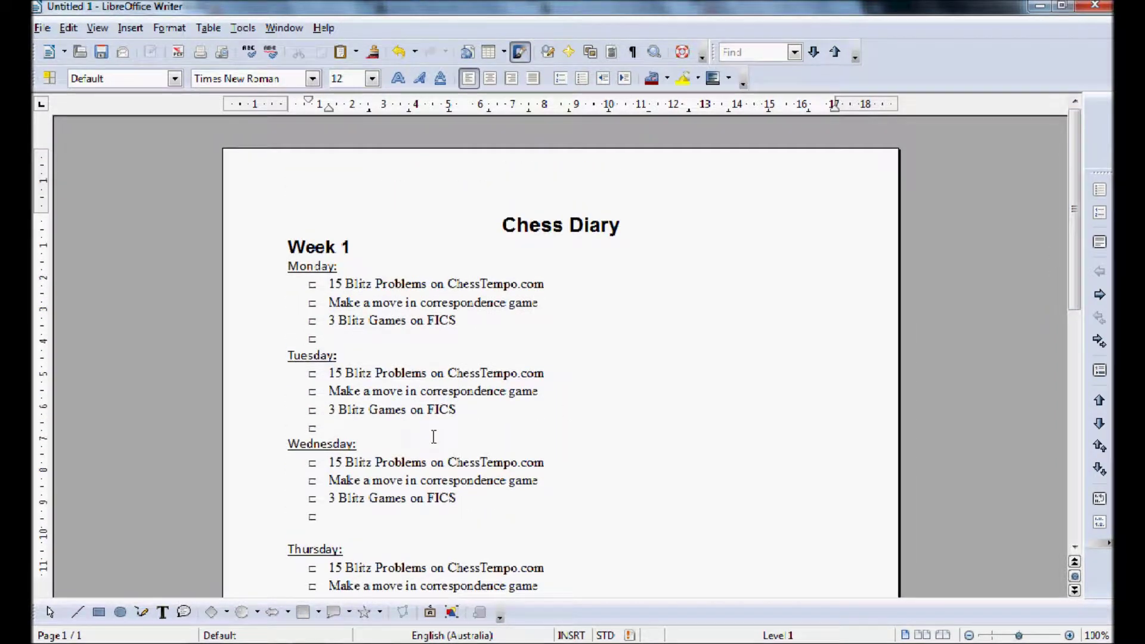
left_click(388, 428)
type("Con")
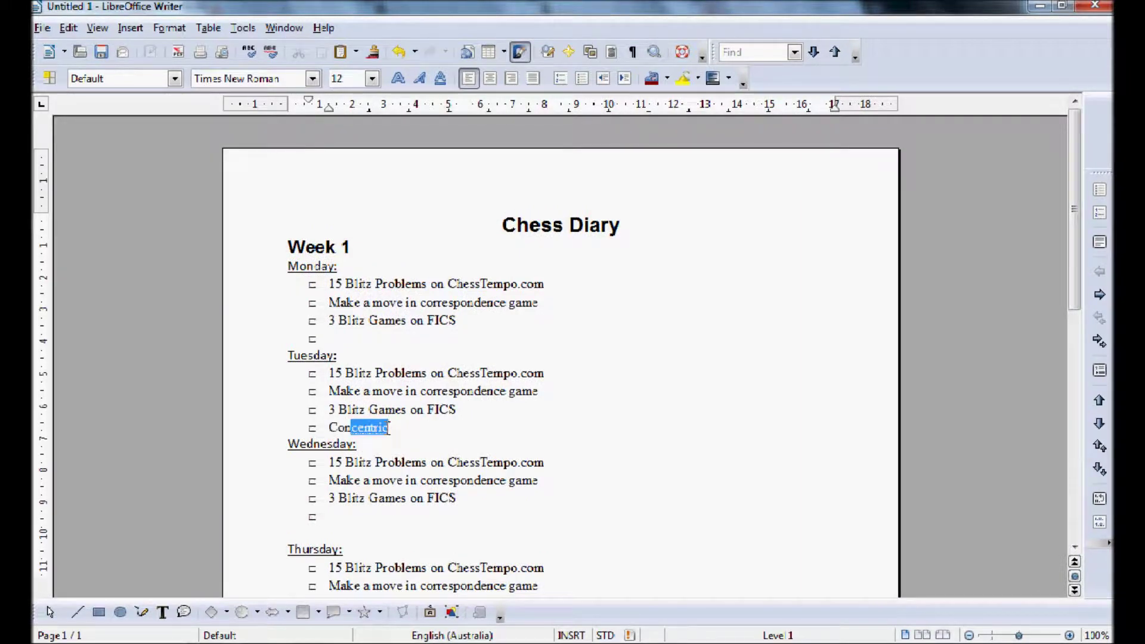
key("Return")
key("BackSpace")
key("BackSpace")
key("BackSpace")
key("BackSpace")
key("BackSpace")
key("BackSpace")
key("BackSpace")
key("BackSpace")
key("BackSpace")
key("BackSpace")
left_click(326, 339)
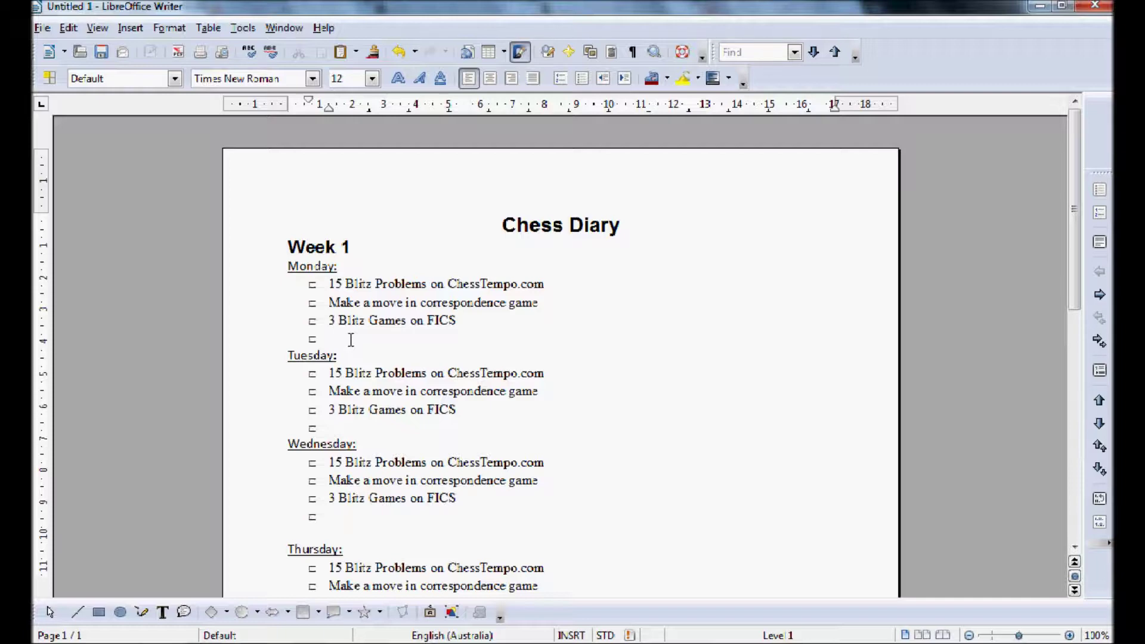
type("Do Conc")
key("Return")
type("Square mi")
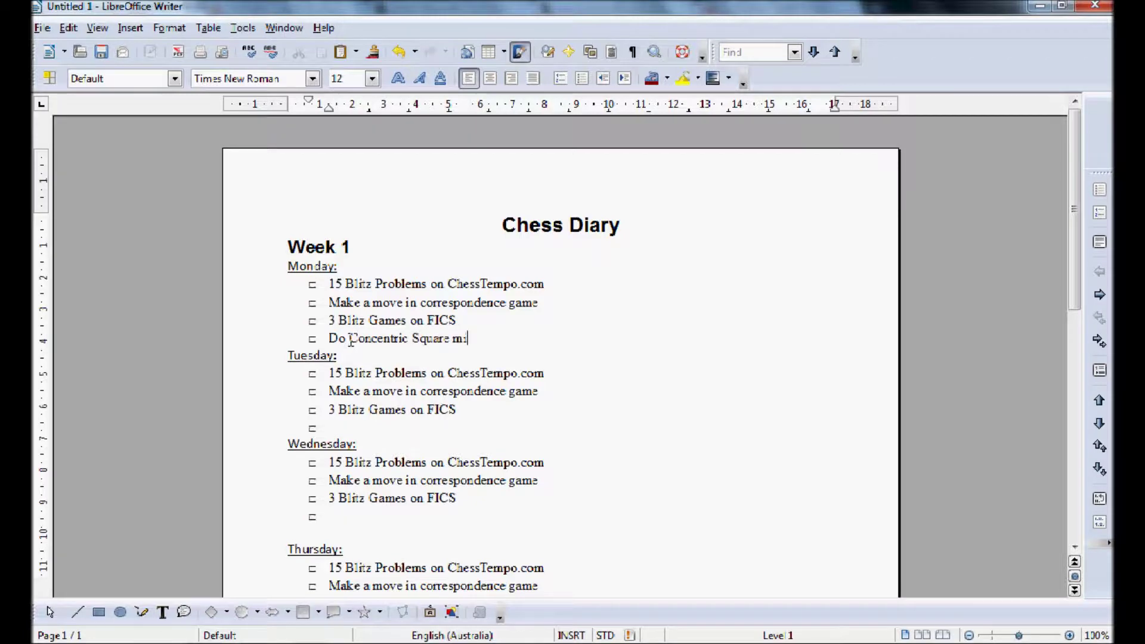
type("ni-drill")
Copy Monday's mini-drill task into Tuesday's and Wednesday's empty fourth bullets
left_click_drag(506, 338, 329, 338)
key("ctrl+c")
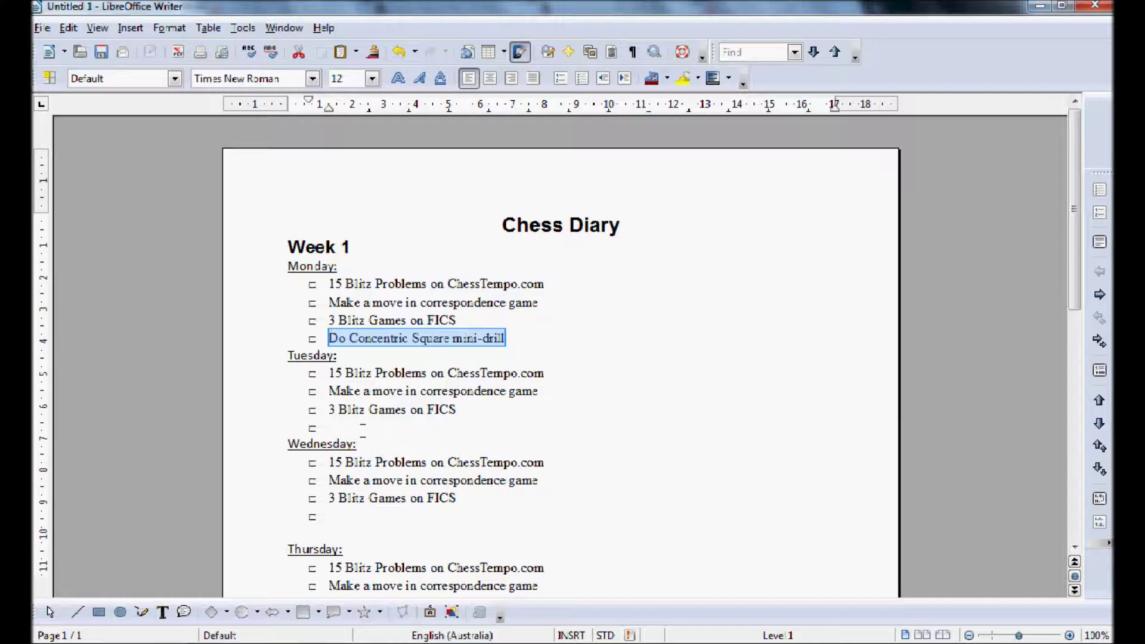
left_click(355, 427)
key("ctrl+v")
left_click(369, 516)
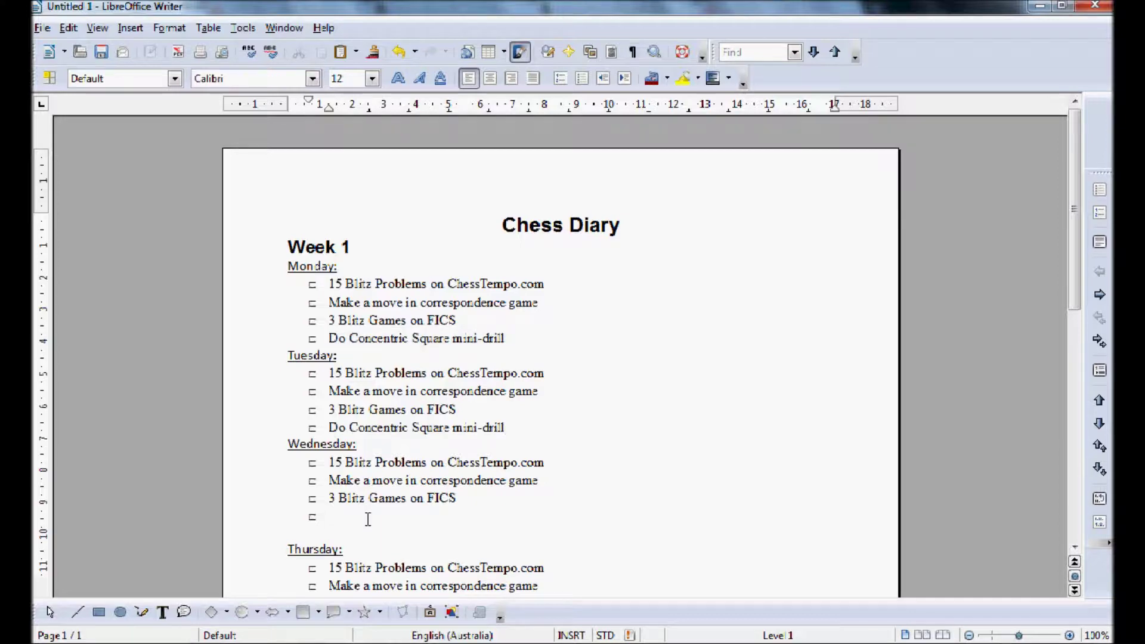
key("ctrl+v")
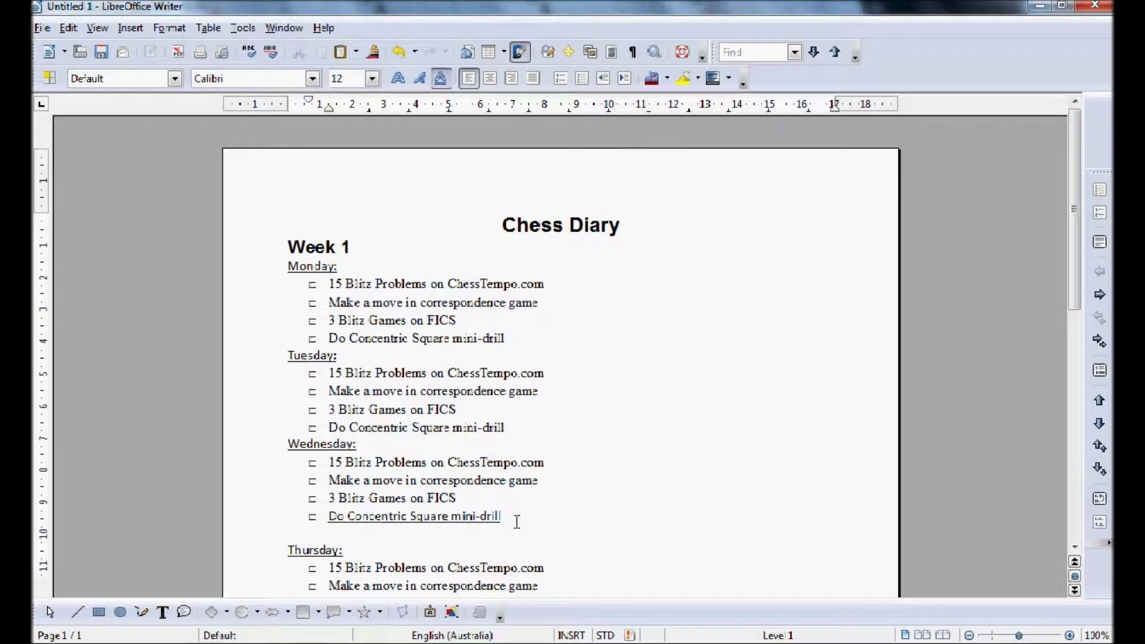
left_click_drag(506, 516, 332, 518)
left_click(333, 518)
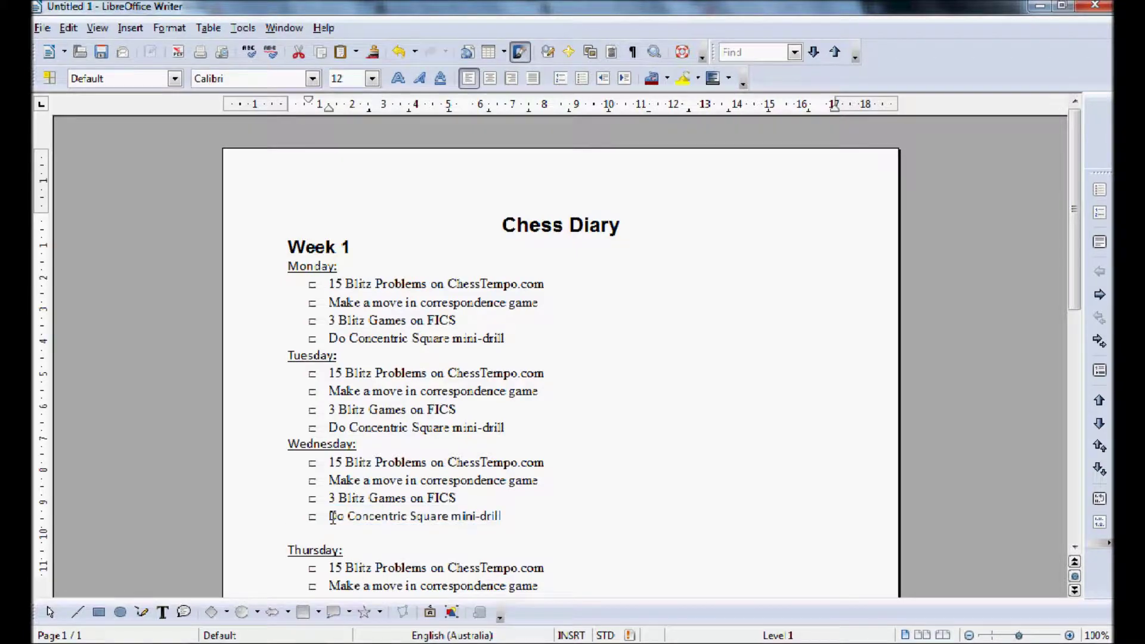
Paste the mini-drill task into Thursday's, Friday's and Saturday's empty bullets
scroll(358, 537, "down", 3)
left_click(360, 554)
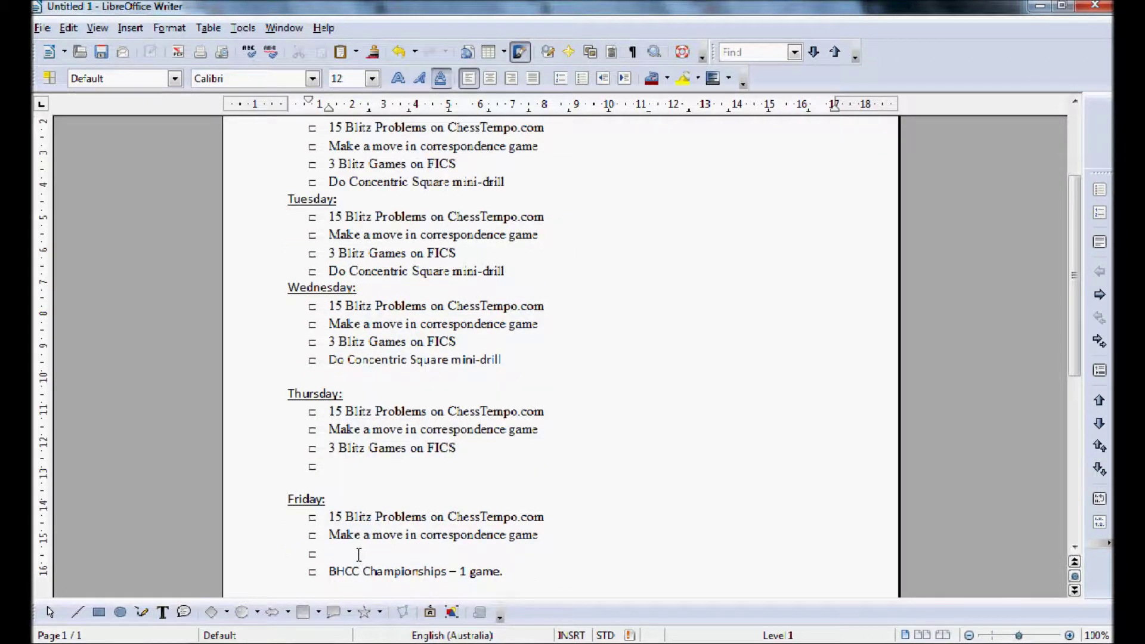
key("ctrl+v")
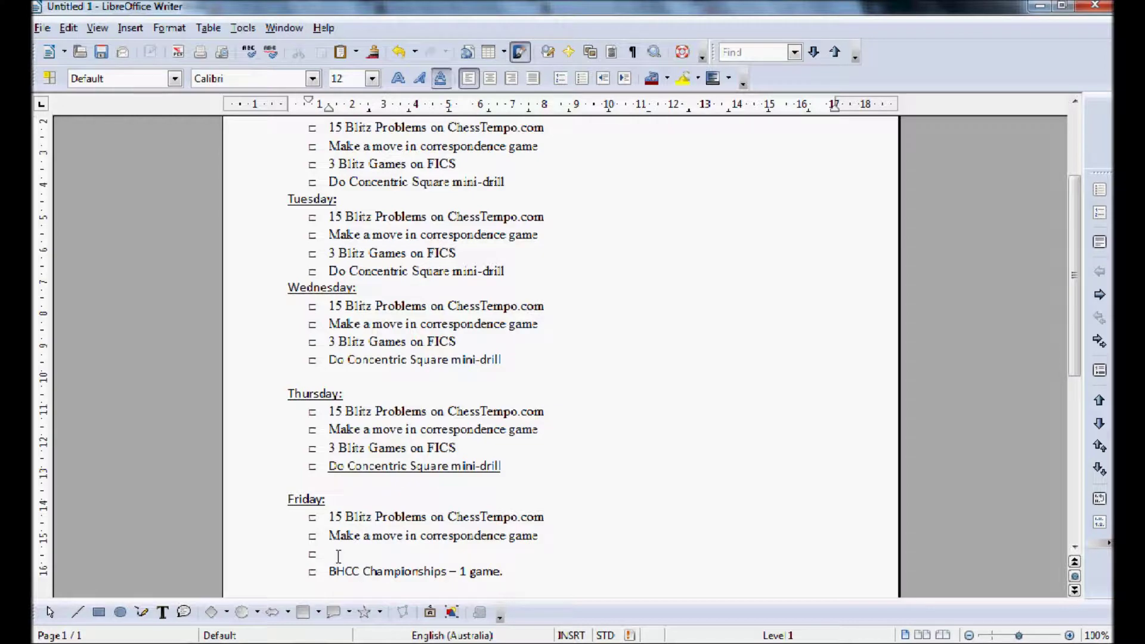
left_click(335, 555)
key("ctrl+v")
scroll(338, 556, "down", 3)
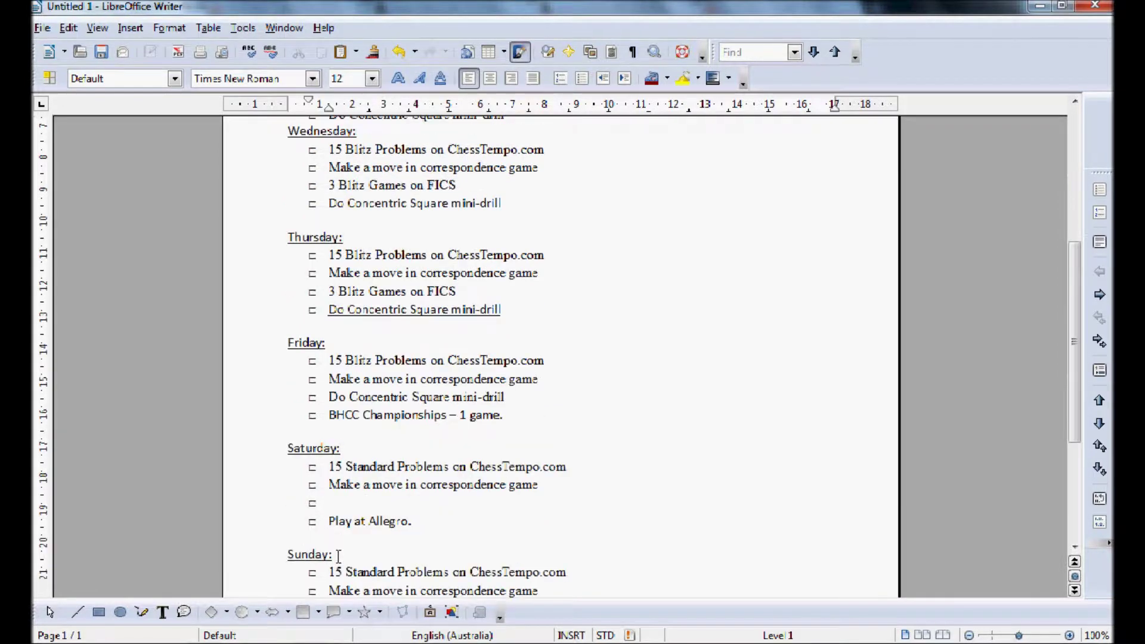
key("Down")
key("Down")
key("Down")
key("ctrl+v")
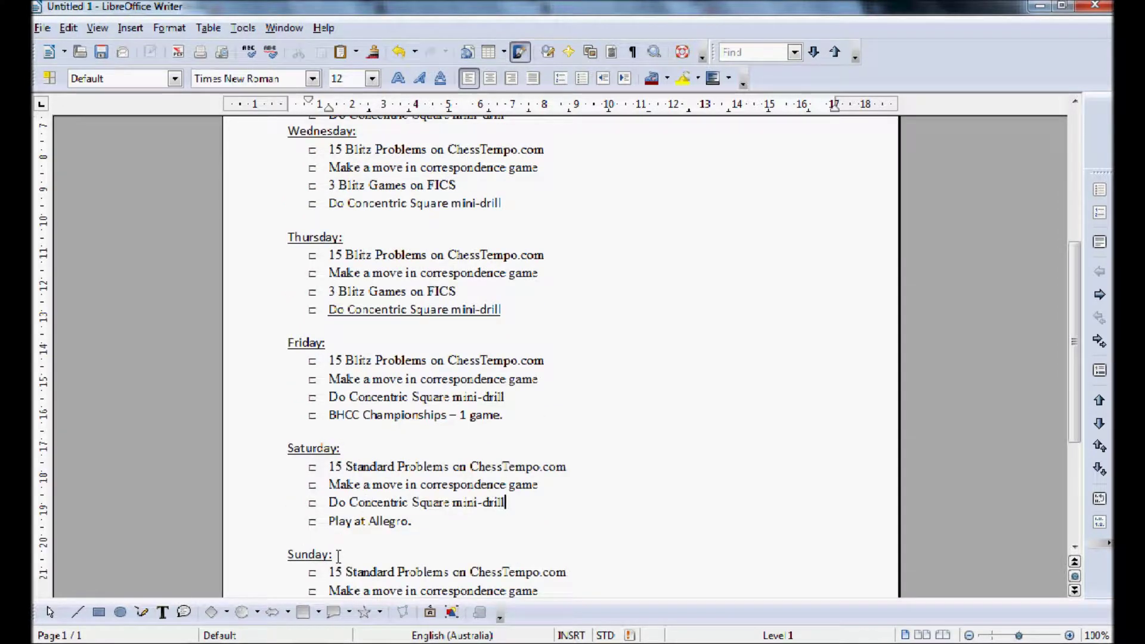
key("Down")
key("Down")
key("Down")
key("Down")
key("Down")
key("Down")
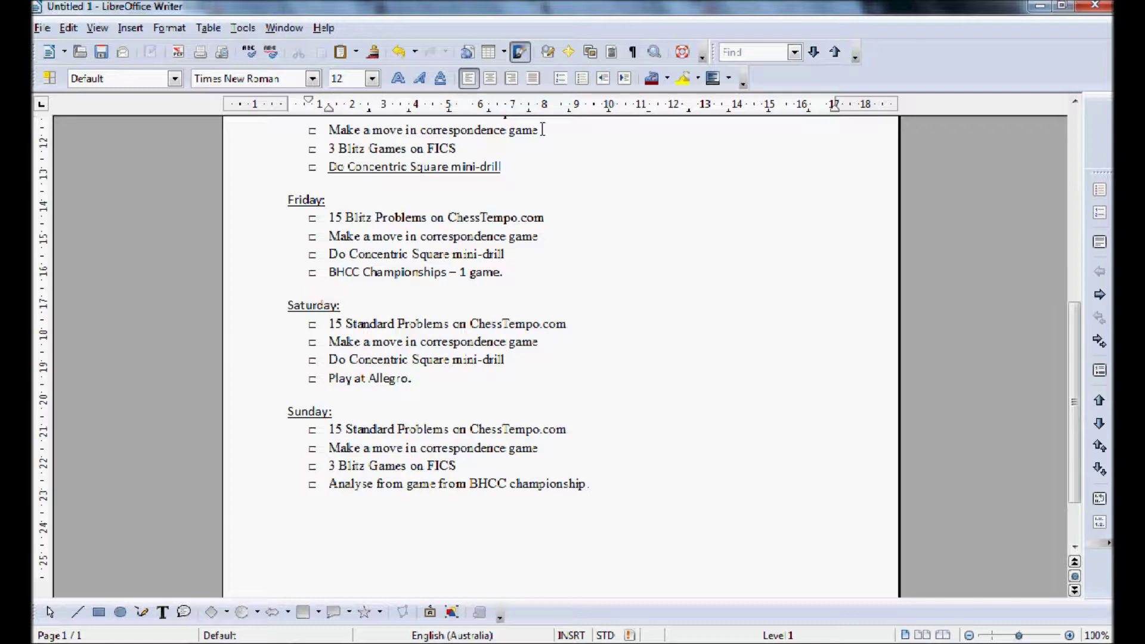
Change the font of every task bullet from Monday to Sunday to Calibri
left_click(513, 162)
left_click_drag(512, 163, 317, 172)
key("ctrl+c")
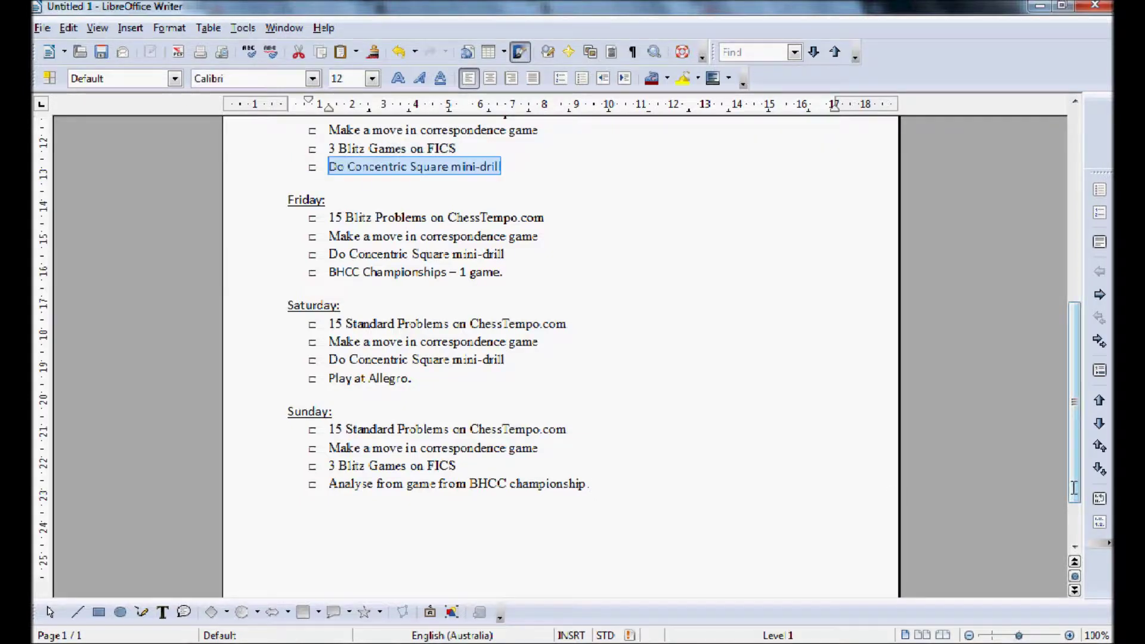
left_click_drag(1073, 488, 1074, 339)
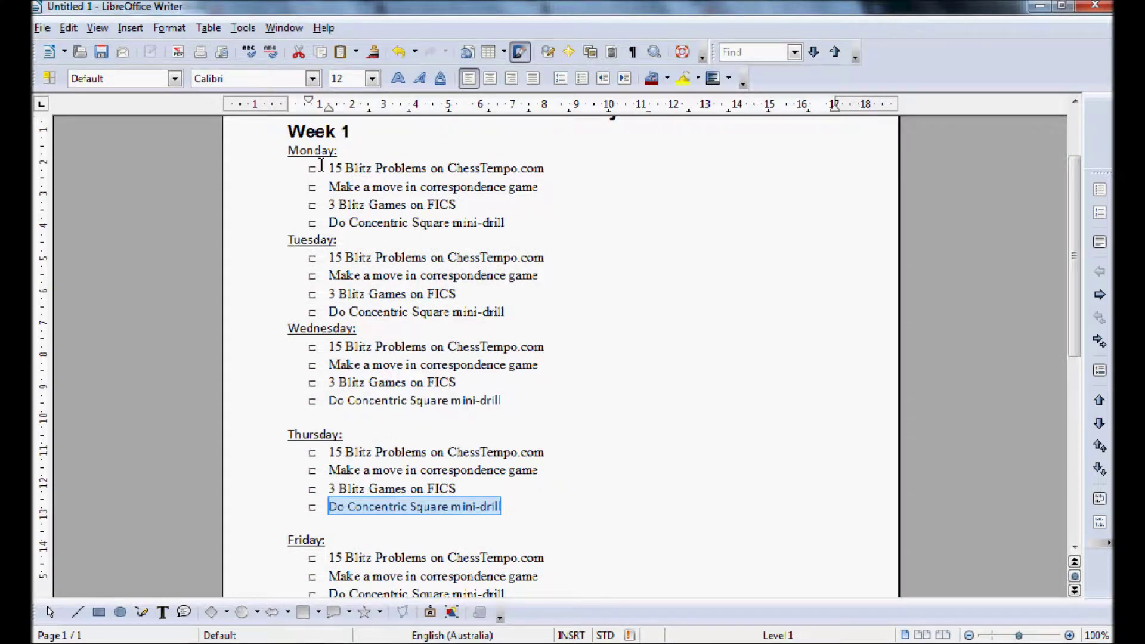
left_click_drag(319, 164, 593, 412)
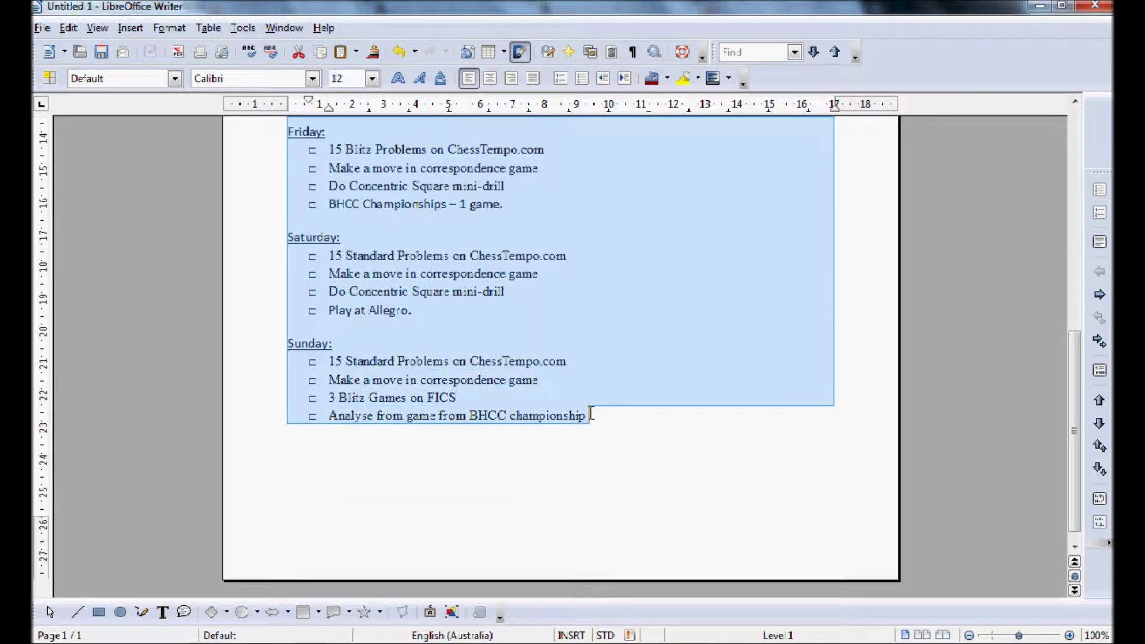
left_click(270, 83)
type("Calibri")
key("Return")
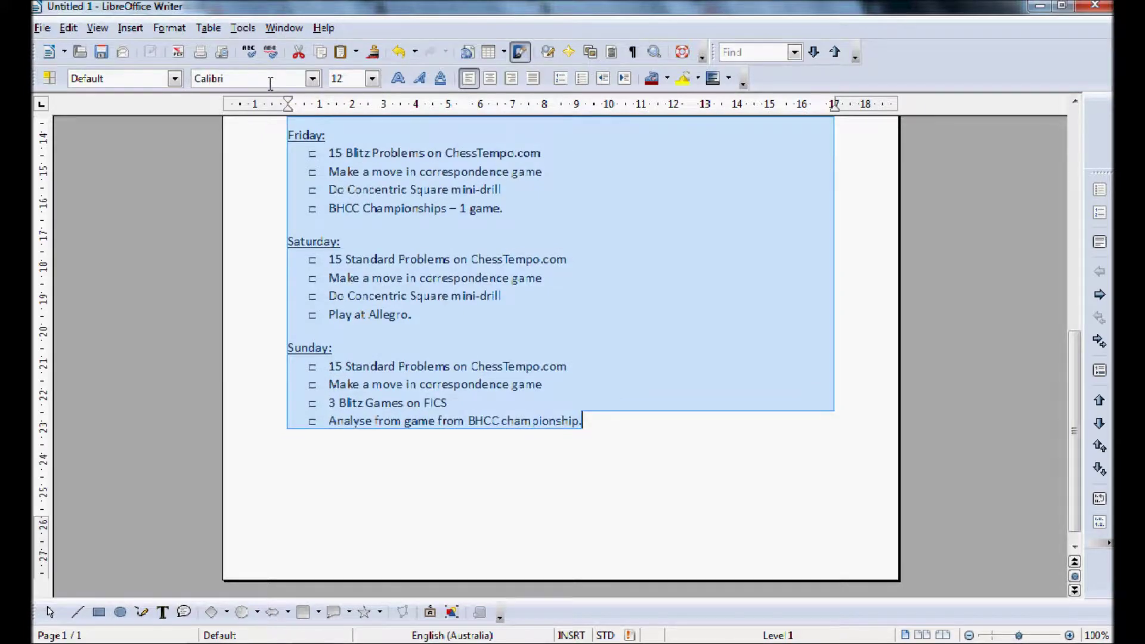
left_click(586, 400)
left_click(566, 455)
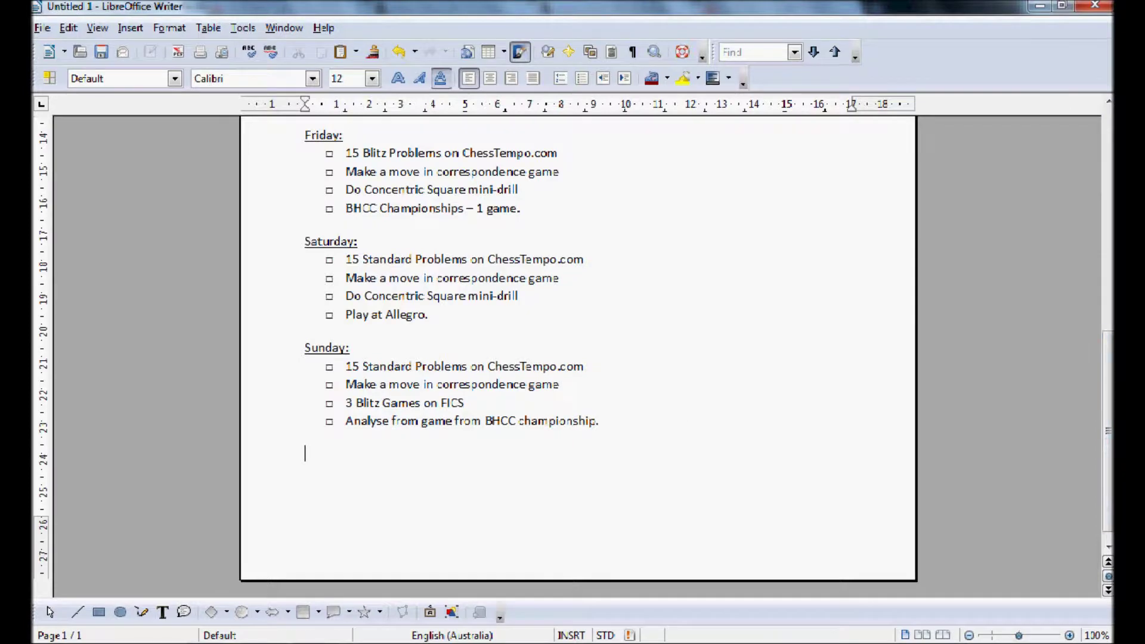
scroll(578, 358, "up", 15)
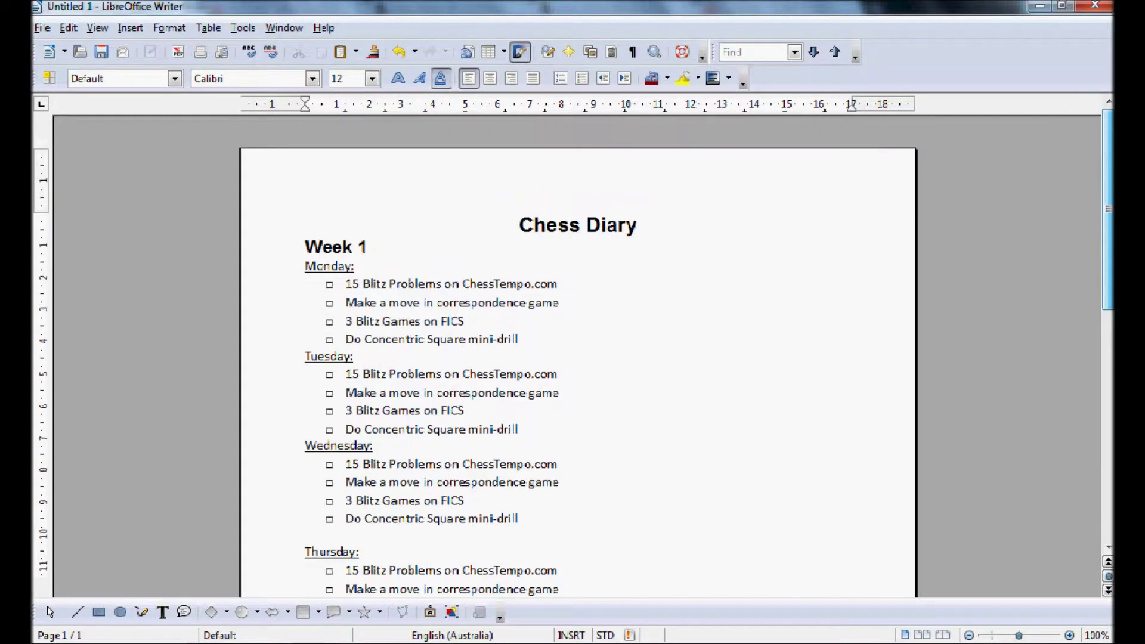
scroll(767, 312, "down", 15)
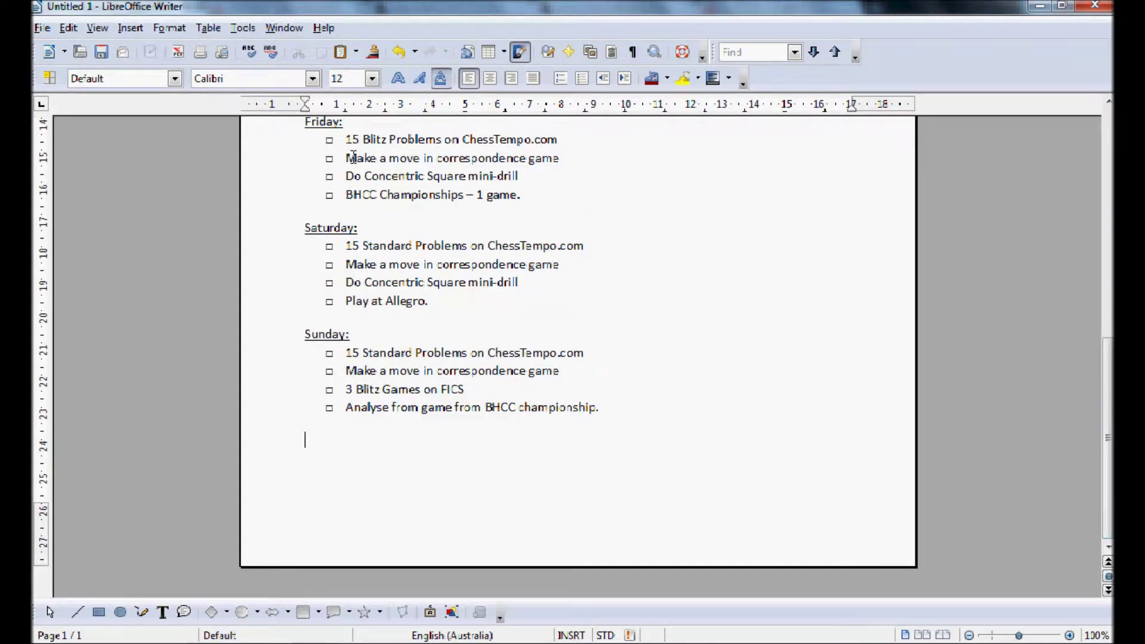
Set the font to Arial 18 pt for the new heading line
left_click(261, 76)
type("Arial")
left_click(336, 79)
type("3")
key("BackSpace")
type("99.9")
left_click_drag(348, 78, 332, 78)
type("1")
key("Delete")
type("3")
key("Return")
Type a bold, non-underlined 'Ratings' heading
key("ctrl+b")
type("Ratings")
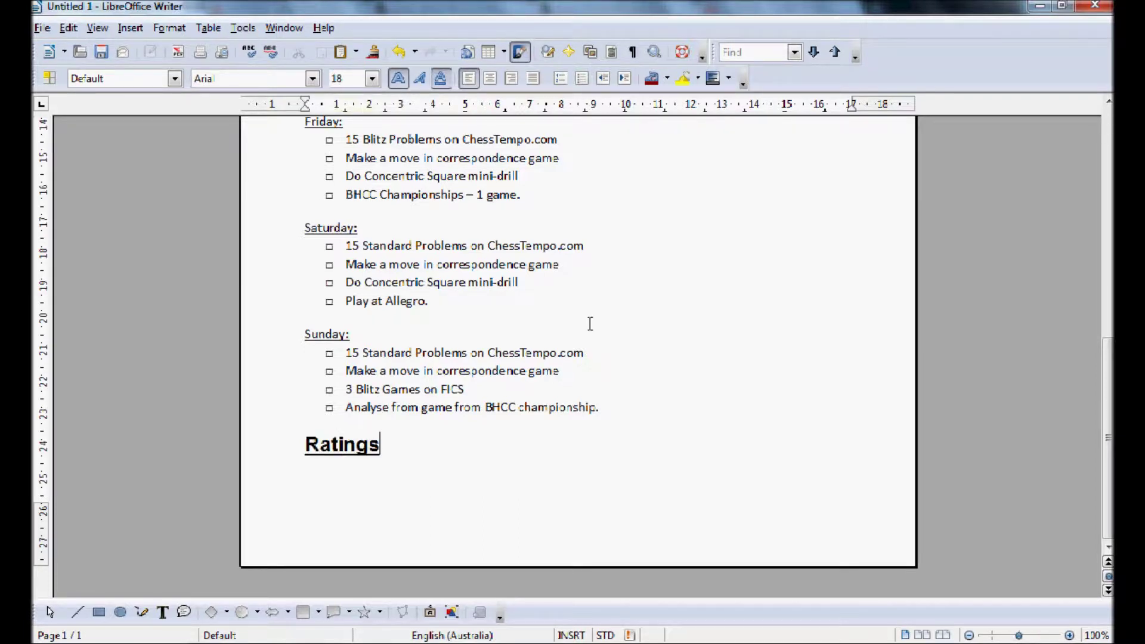
key("BackSpace")
key("BackSpace")
key("BackSpace")
key("BackSpace")
key("BackSpace")
key("BackSpace")
key("BackSpace")
key("ctrl+u")
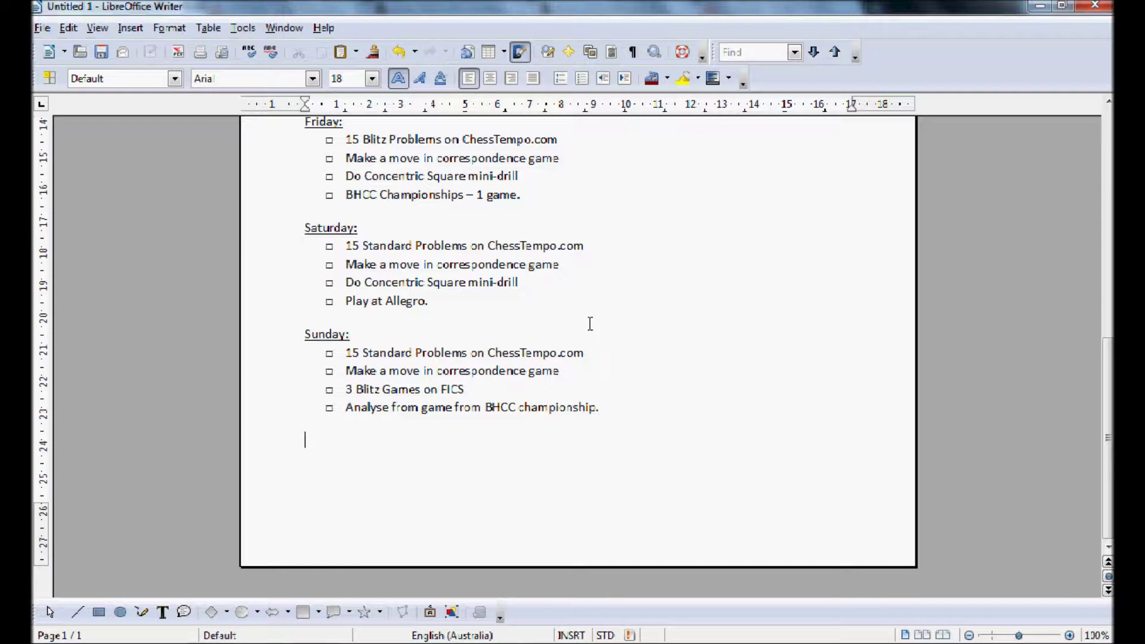
type("Ratings")
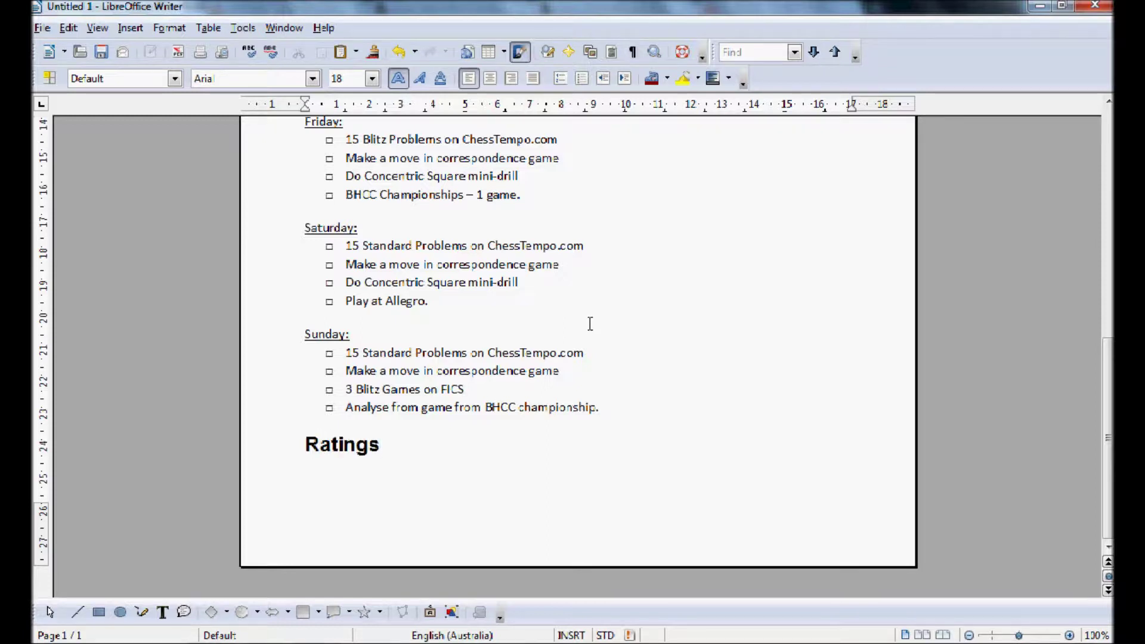
key("ctrl+v")
key("ctrl+z")
Add non-bold lines 'Redhotpawn.com rating -' and 'FICS rating -', then a page break
key("ctrl+b")
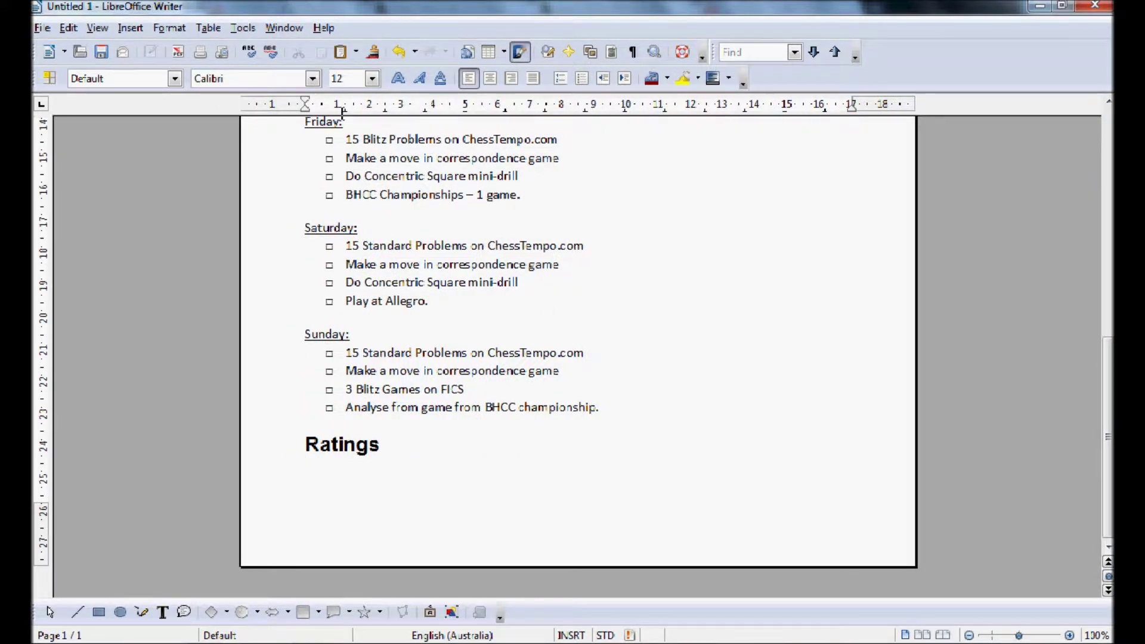
type("Redhotpawn.com rating")
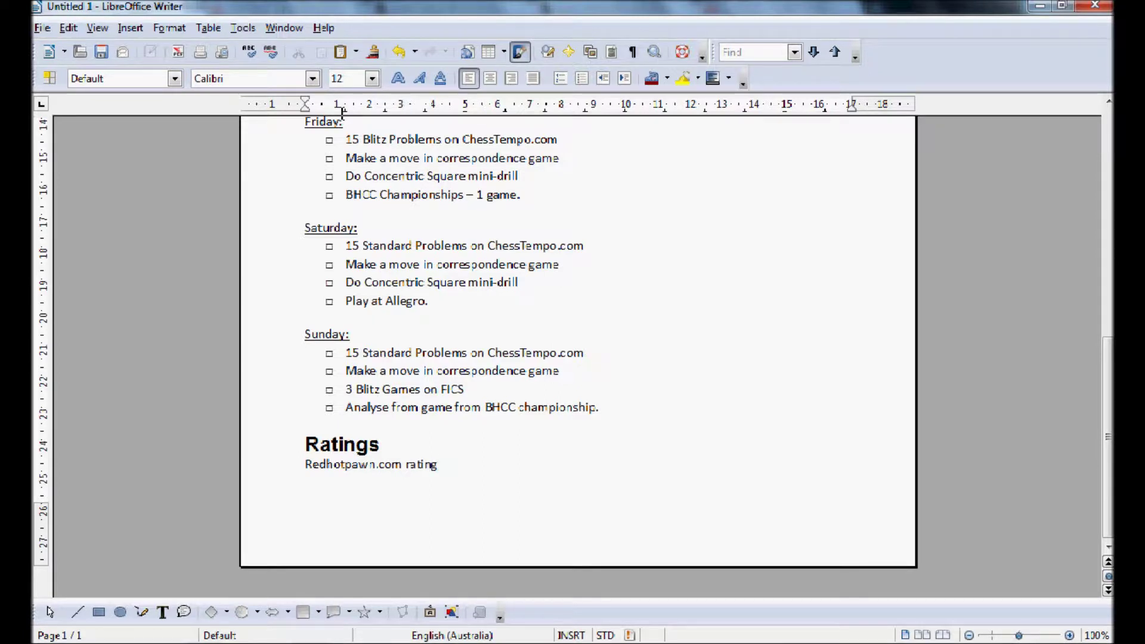
type(" -")
key("Return")
type("FIC")
key("BackSpace")
type("CS rating")
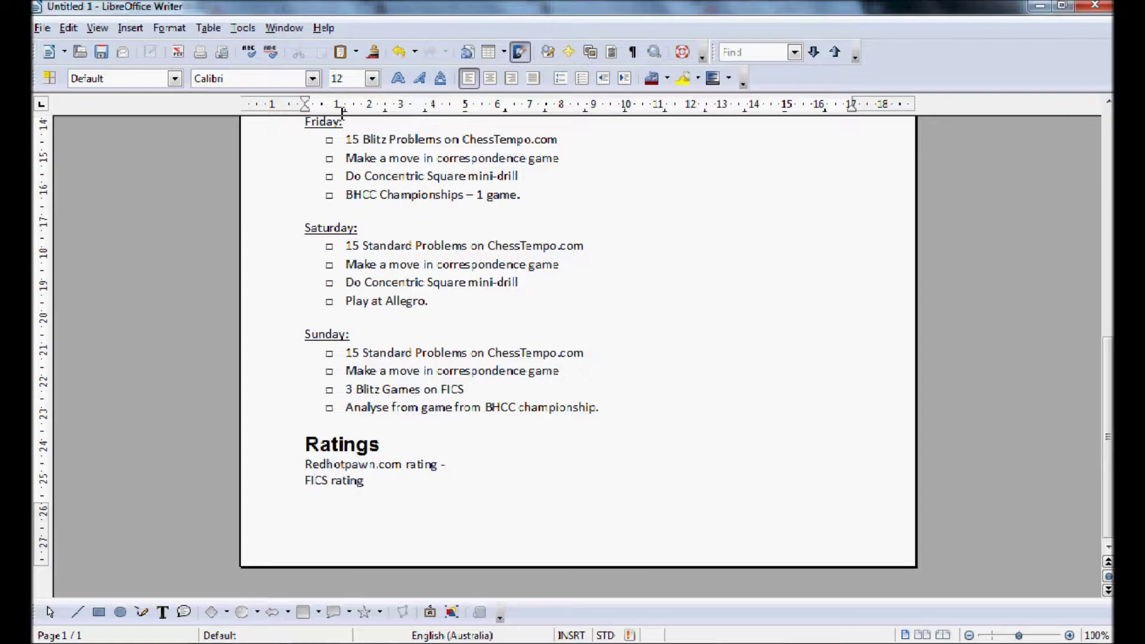
type(" -")
key("ctrl+Return")
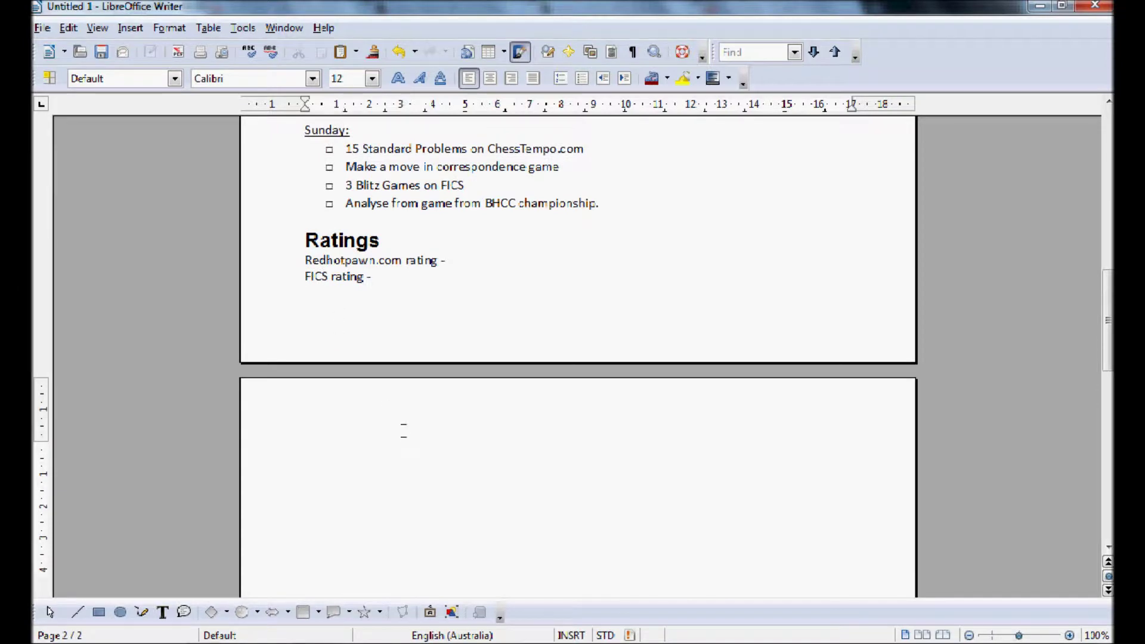
key("ctrl+a")
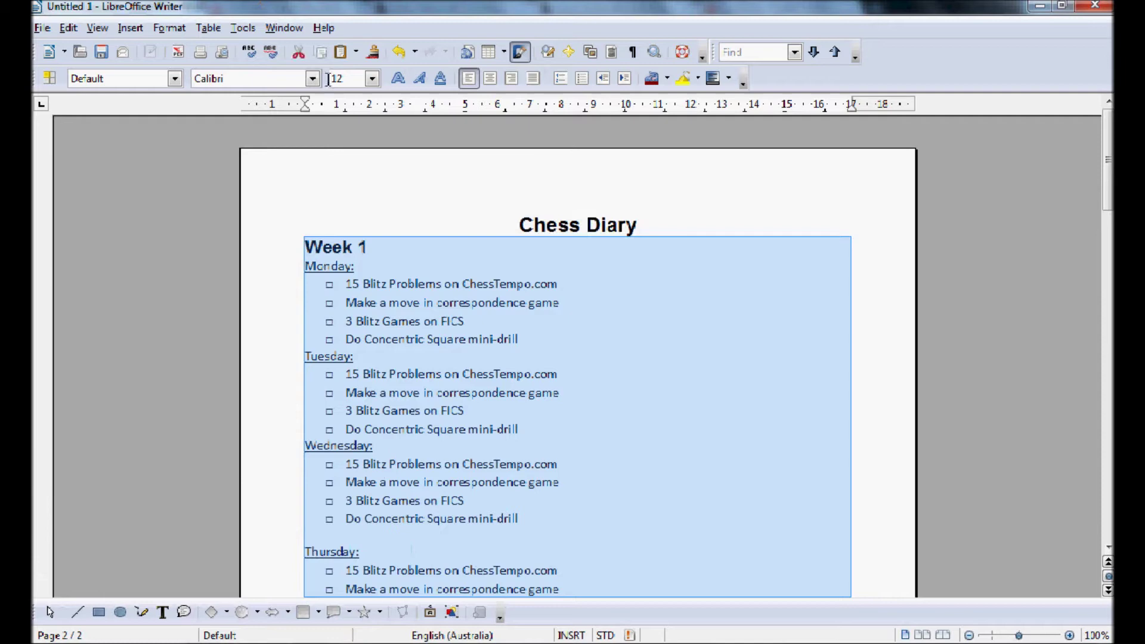
Set the whole document's font size to 11 pt
left_click(343, 78)
type("11")
key("Return")
left_click(543, 566)
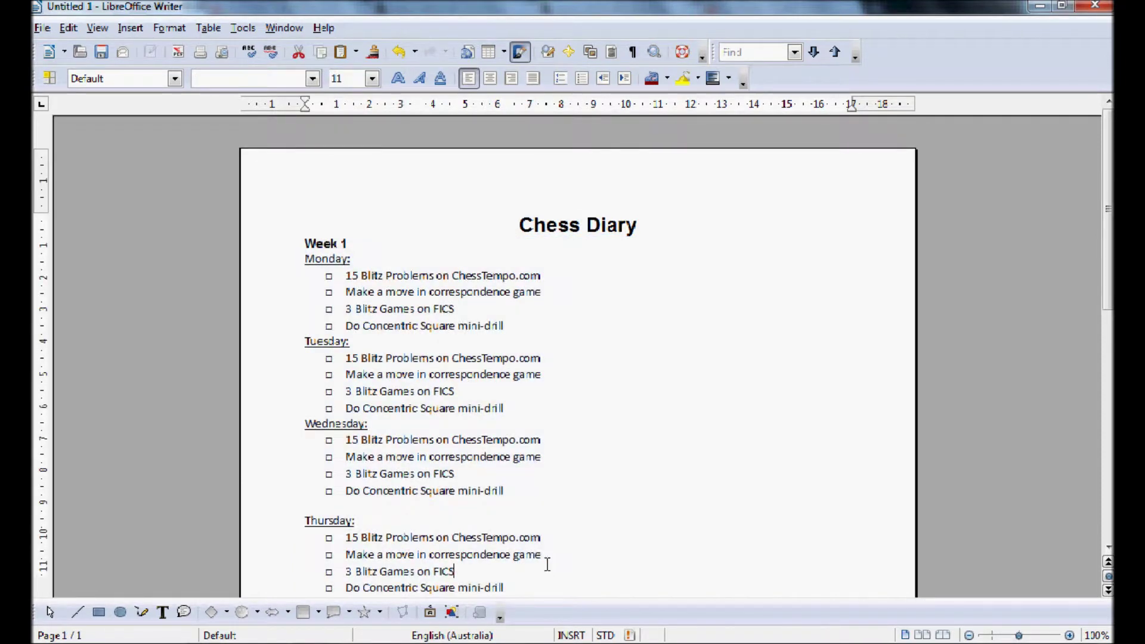
left_click_drag(1073, 202, 1075, 396)
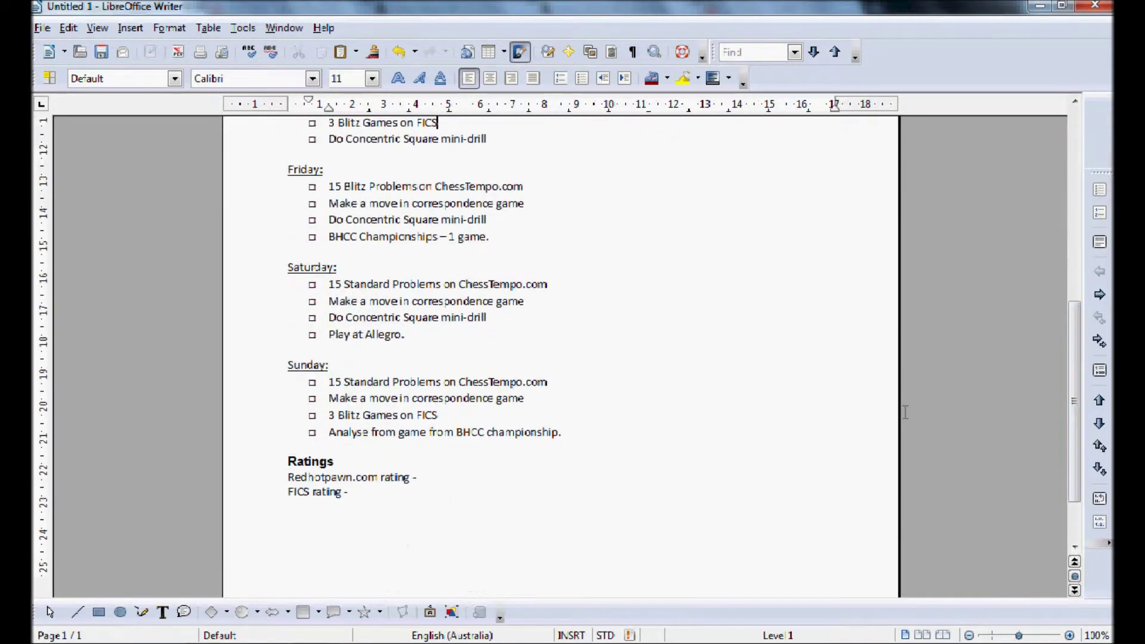
Add 'ChessTempo.com Standard rating -' and 'ChessTempo.com Blitz rating -' lines below FICS rating
double_click(353, 500)
left_click(435, 503)
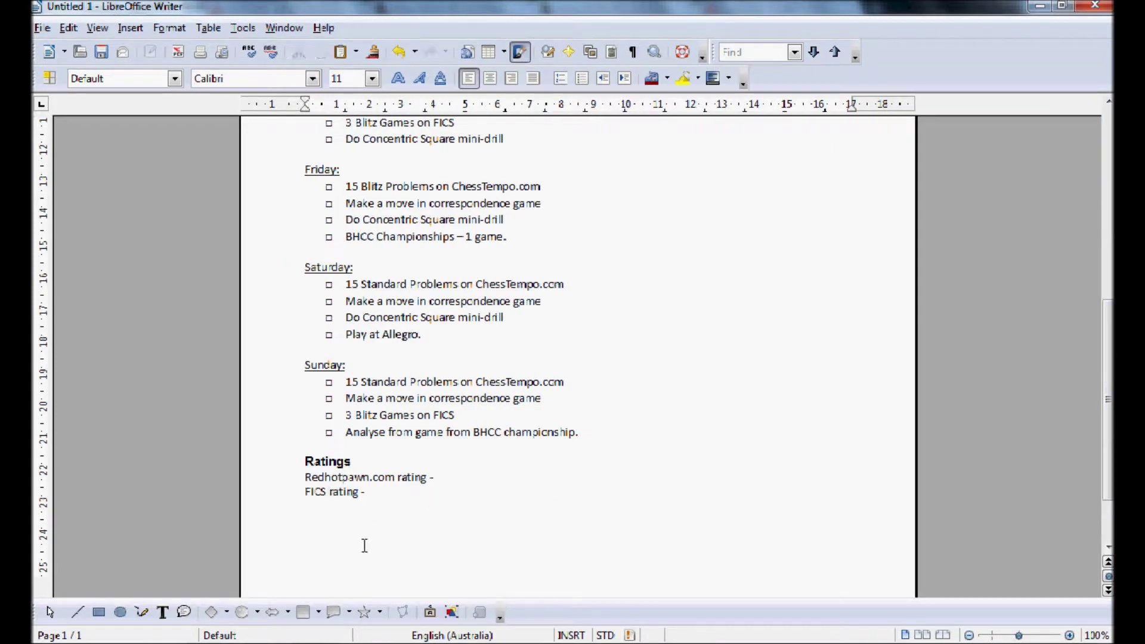
type("ChessTempo.com Standard")
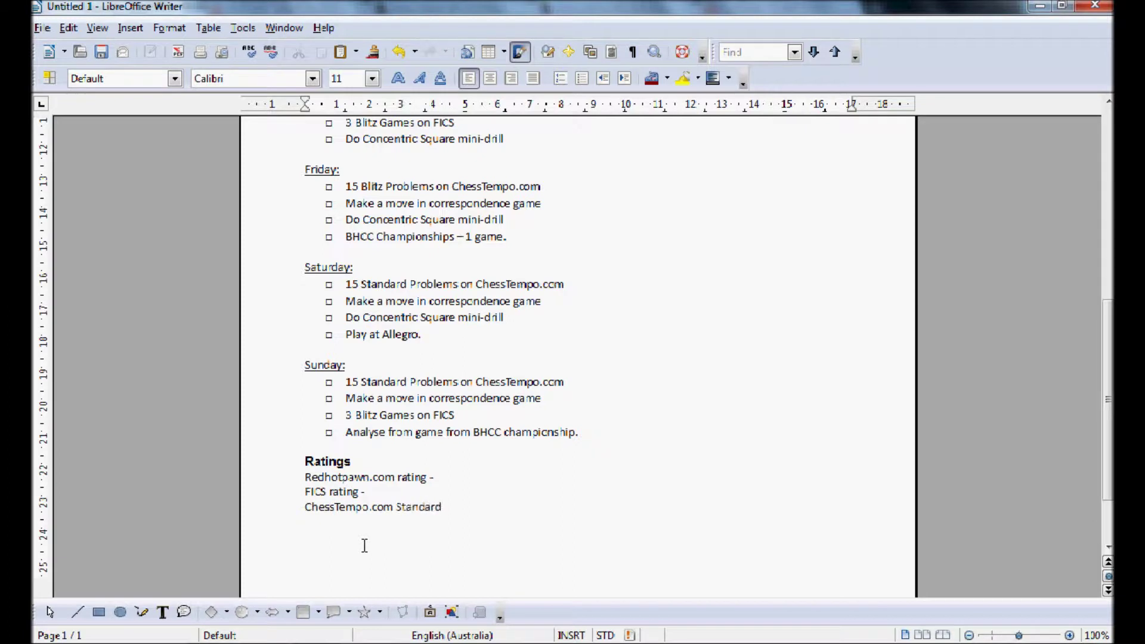
type(" rating - ChessTempo.com")
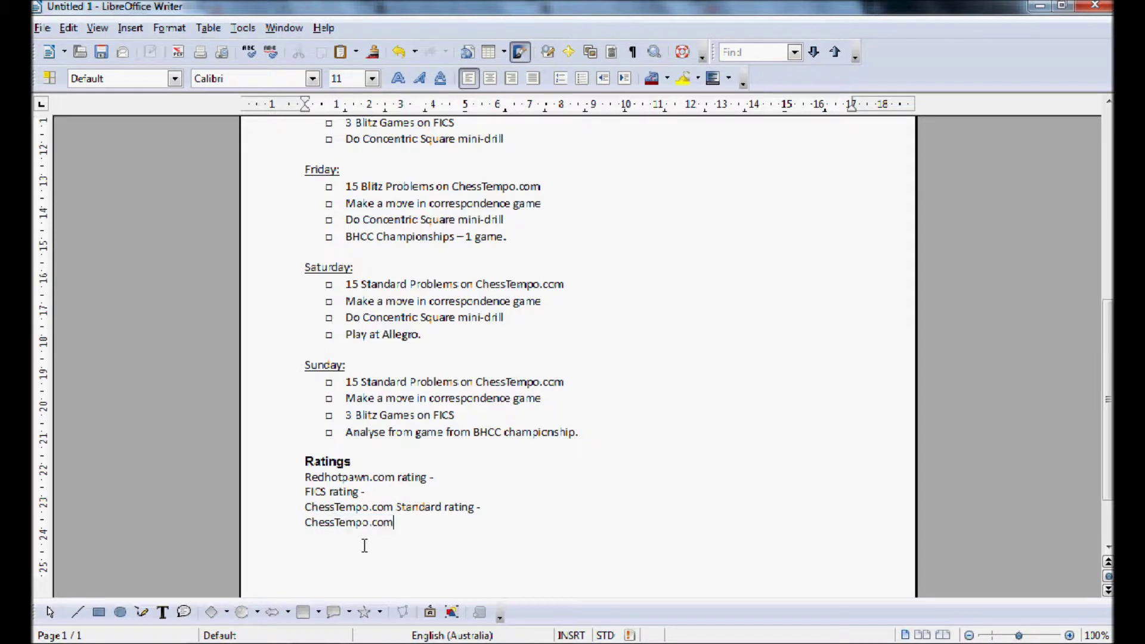
key("Return")
type("Blitz rating -")
Append a new bullet after Sunday's last task reading 'Update Million database 1.74 with Twic'
left_click(623, 436)
key("Return")
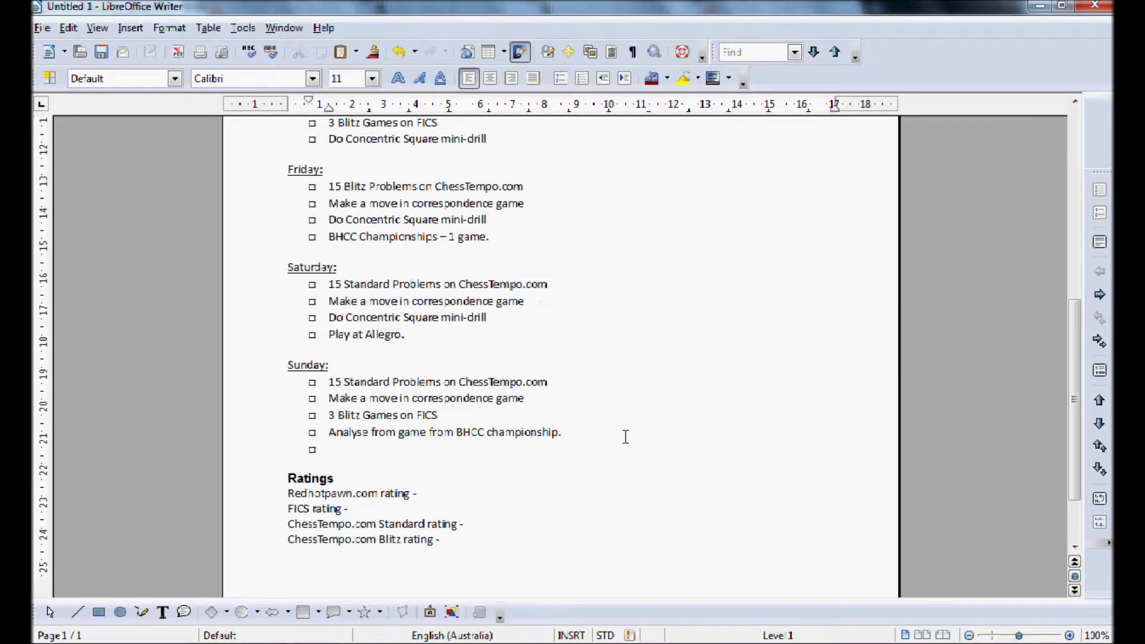
type("Update Million database")
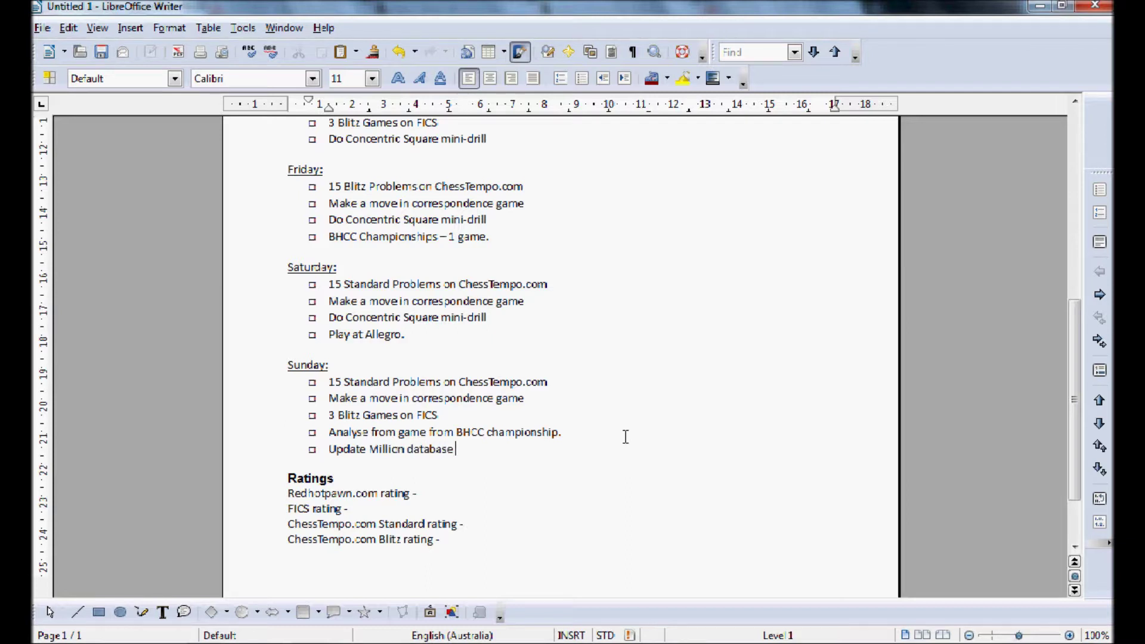
type(" 1.74 with Twic")
key("Down")
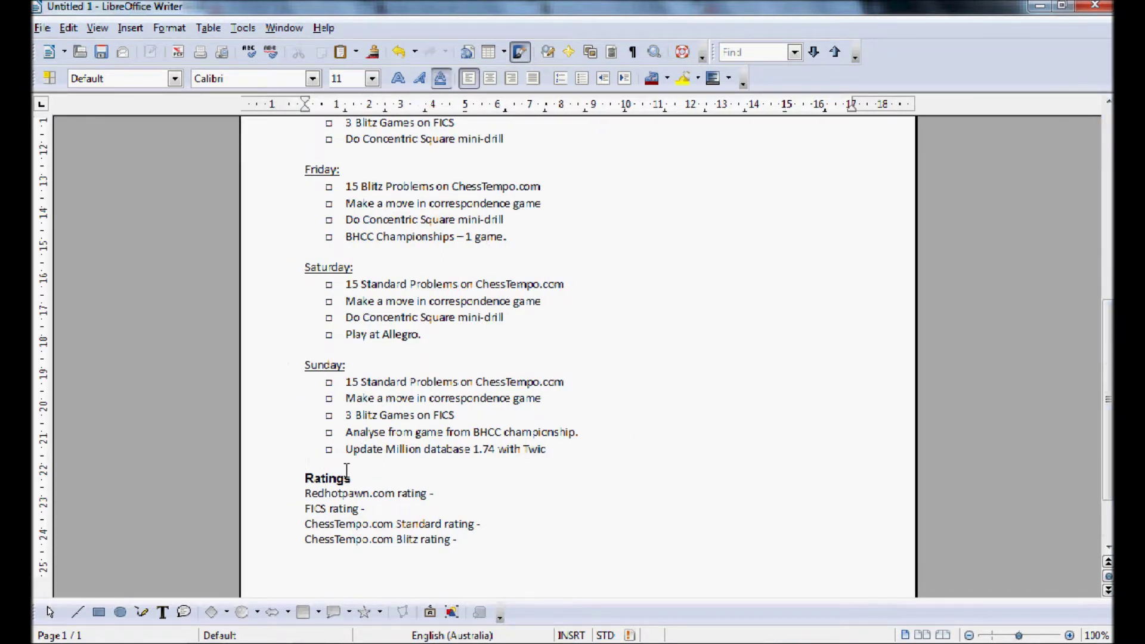
key("Down")
left_click_drag(352, 318, 438, 318)
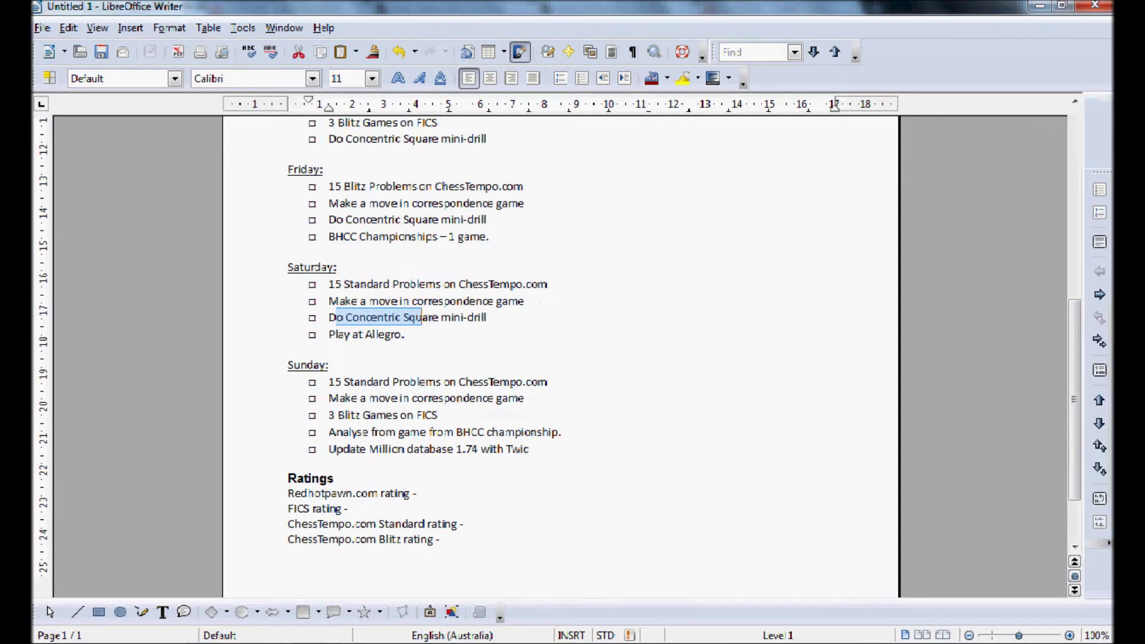
left_click(421, 540)
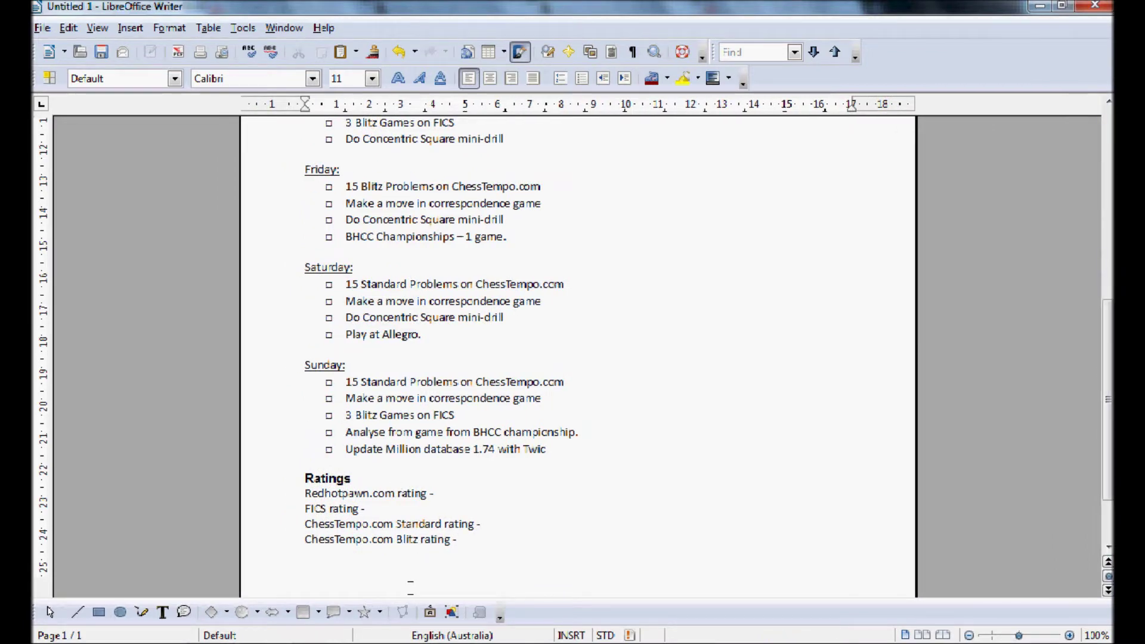
type("-")
left_click_drag(1109, 415, 1108, 225)
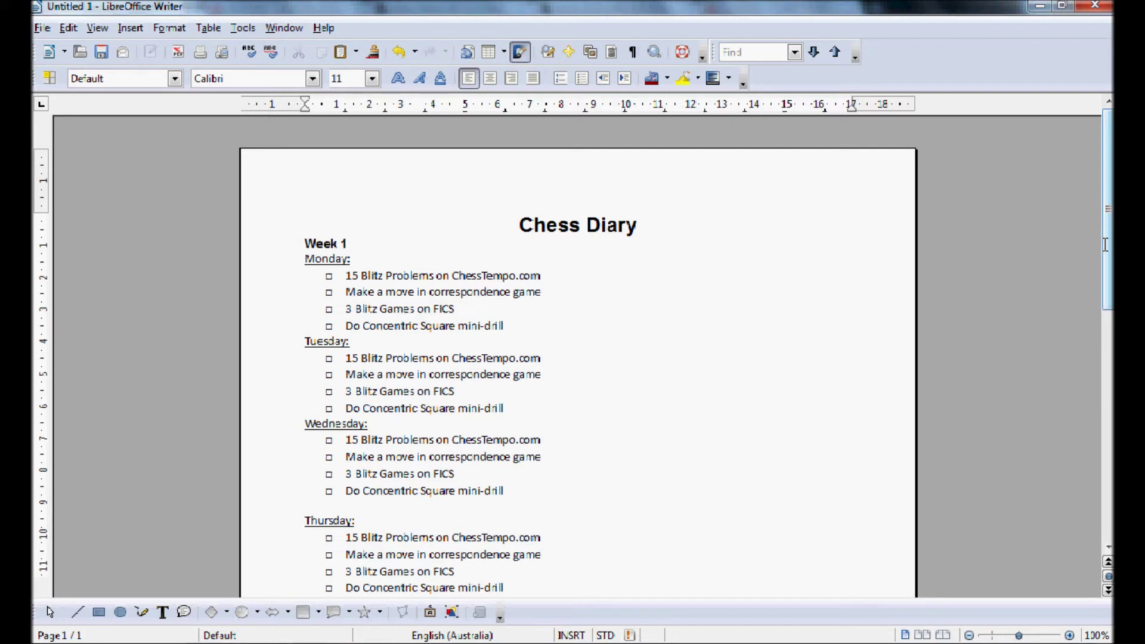
left_click(657, 428)
key("ctrl+p")
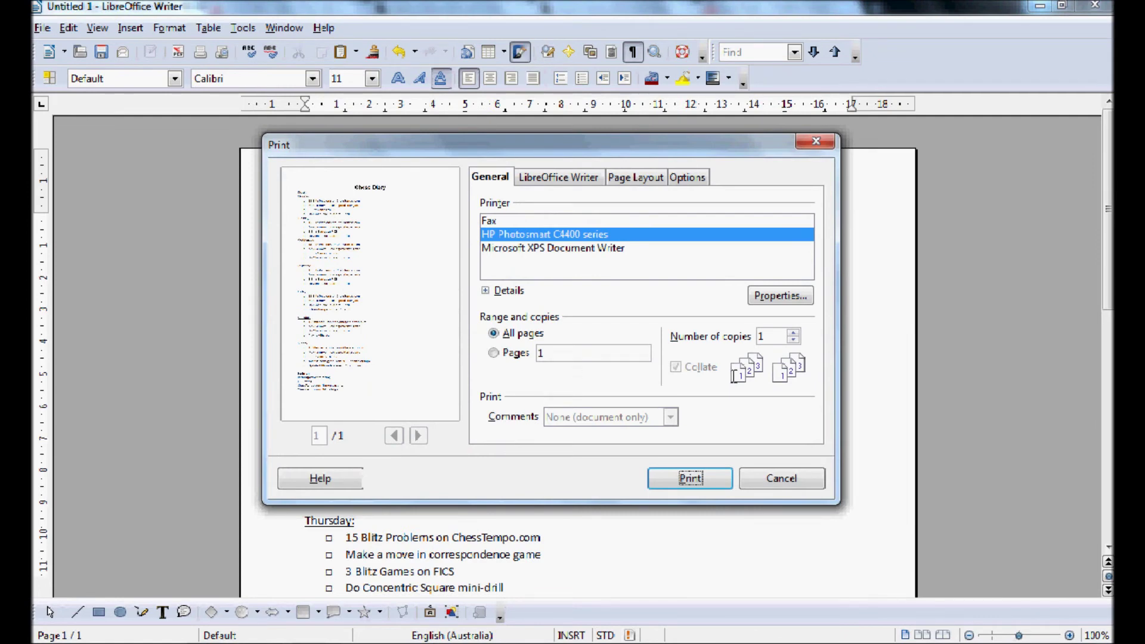
left_click(761, 476)
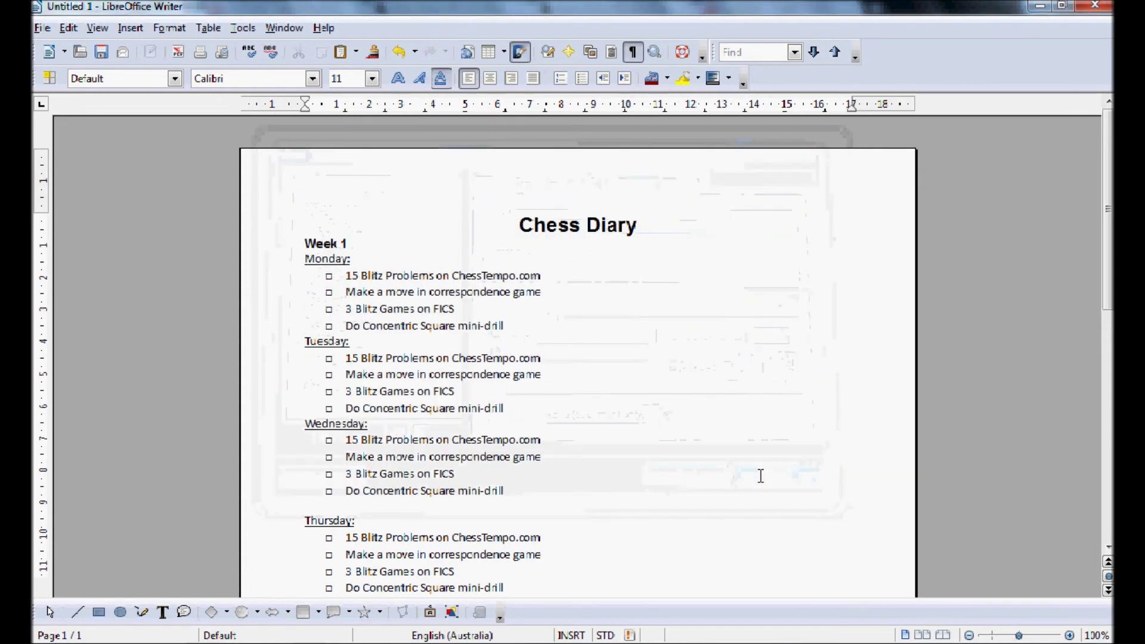